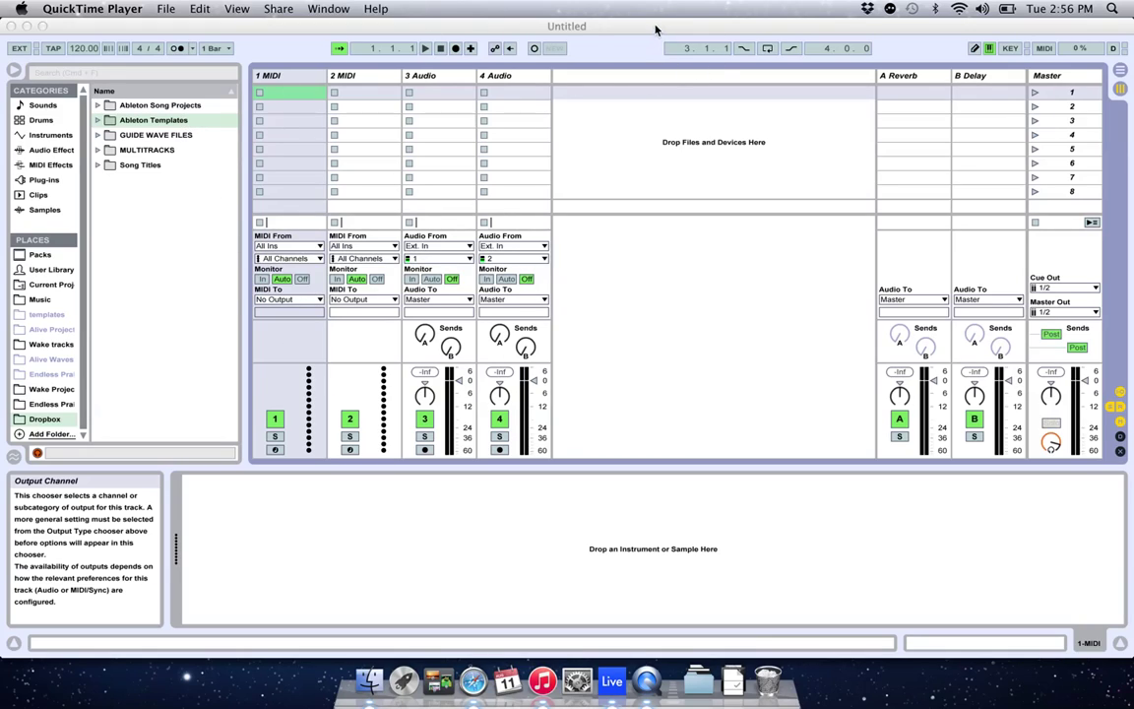
Step: Activate Live and expand Ableton Templates to reveal the Ableton Song Template project
{"action": "left_click", "coordinate": [600, 27]}
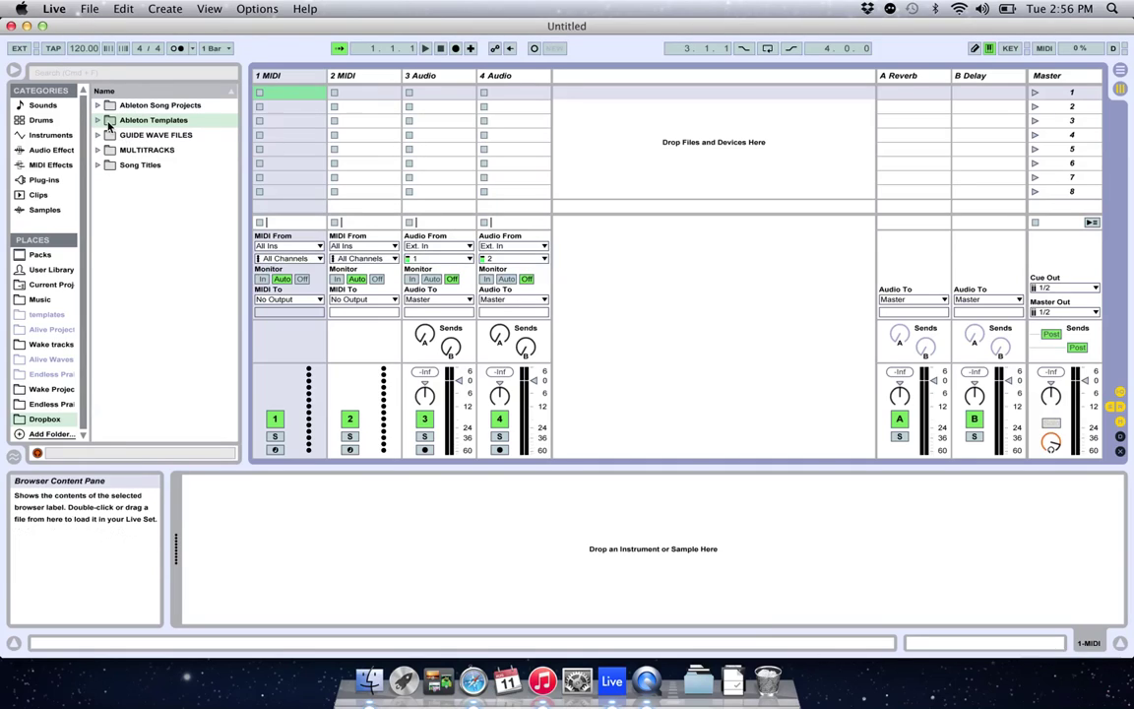
{"action": "left_click", "coordinate": [98, 121]}
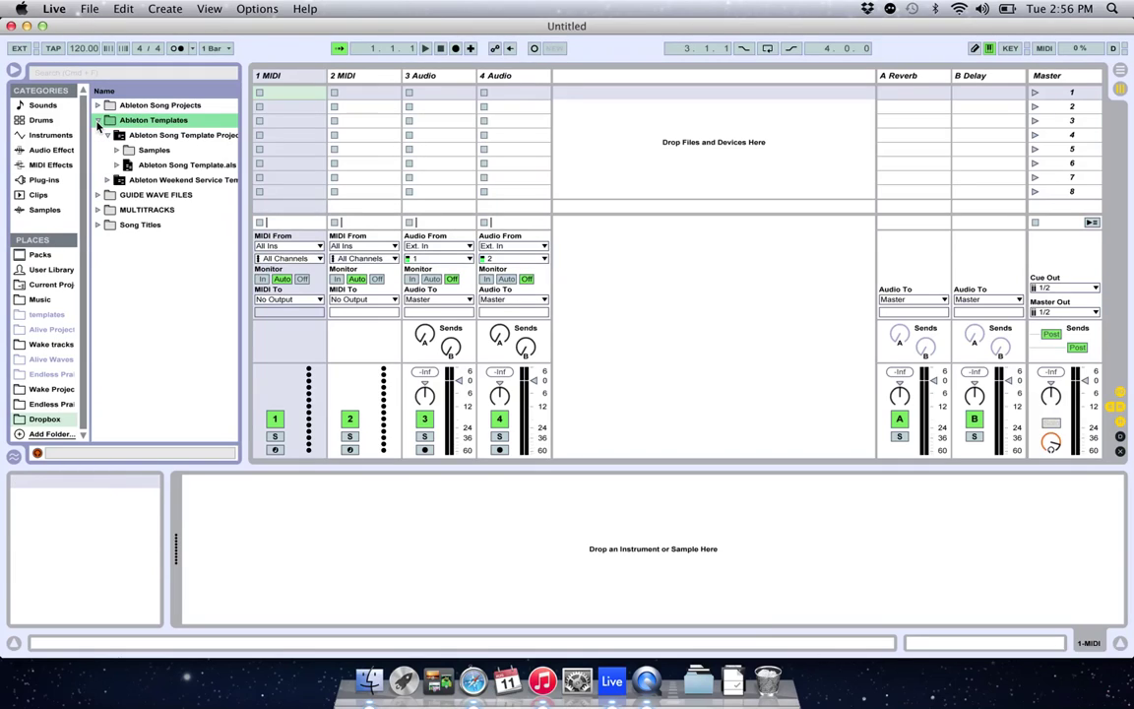
Step: Load Ableton Song Template.als, start playback, and select the Click Quarters, Guide and Tempo tracks
{"action": "double_click", "coordinate": [154, 166]}
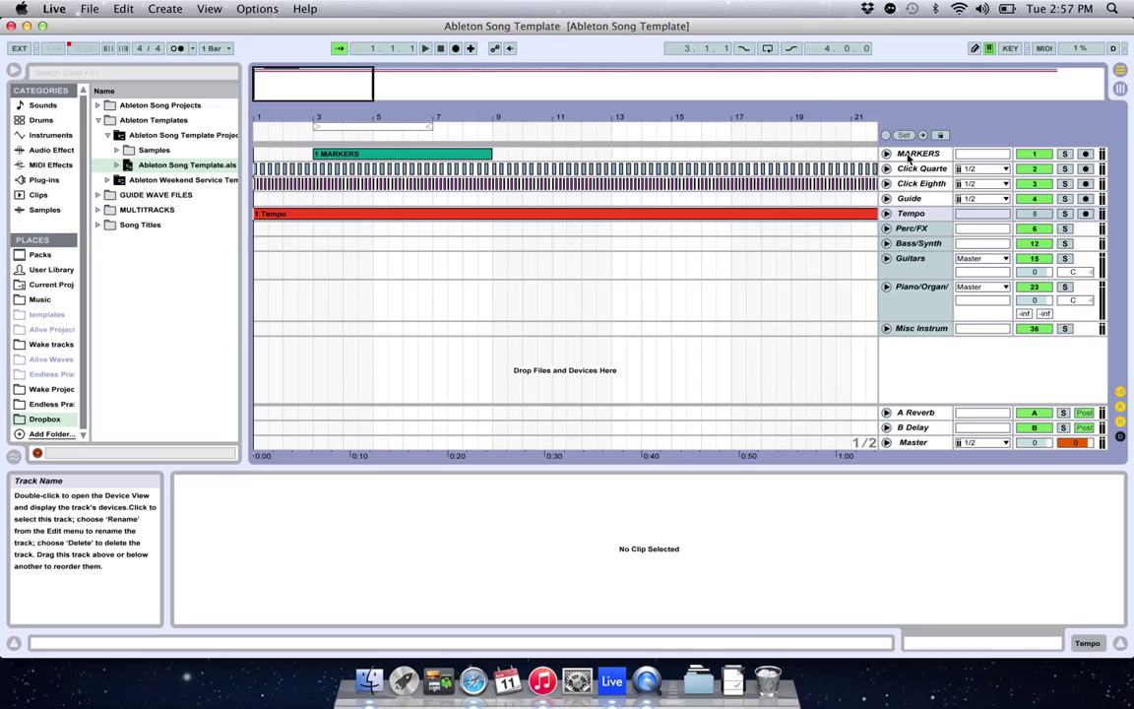
{"action": "left_click", "coordinate": [911, 169]}
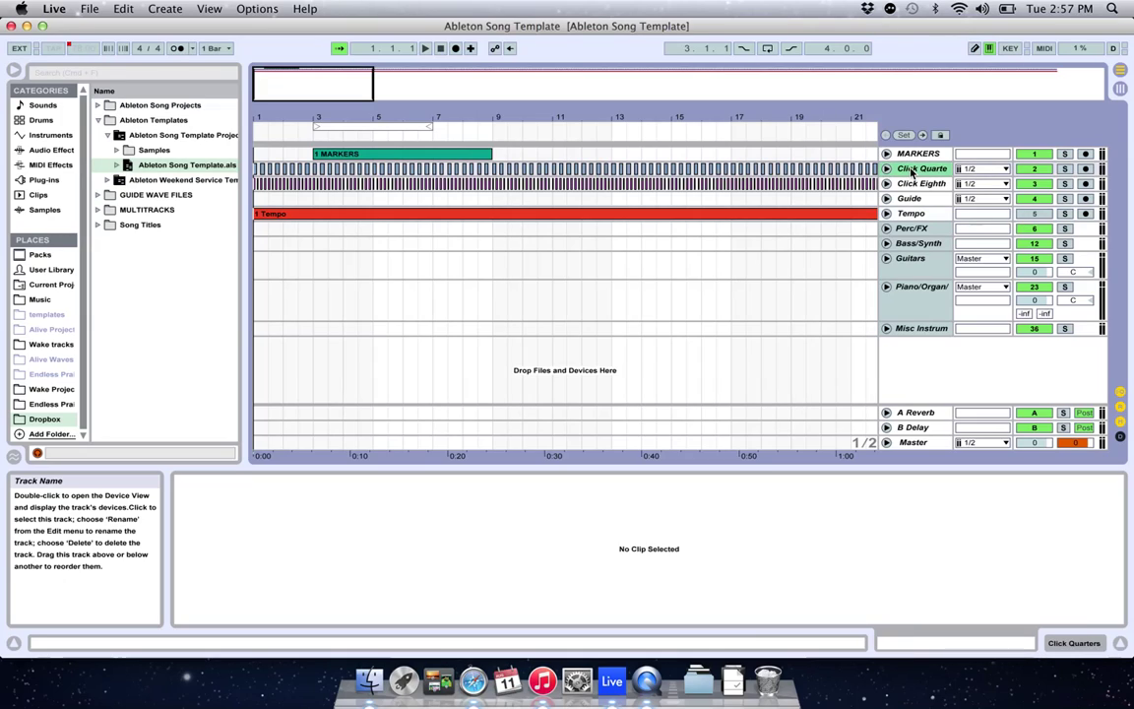
{"action": "key", "text": "space"}
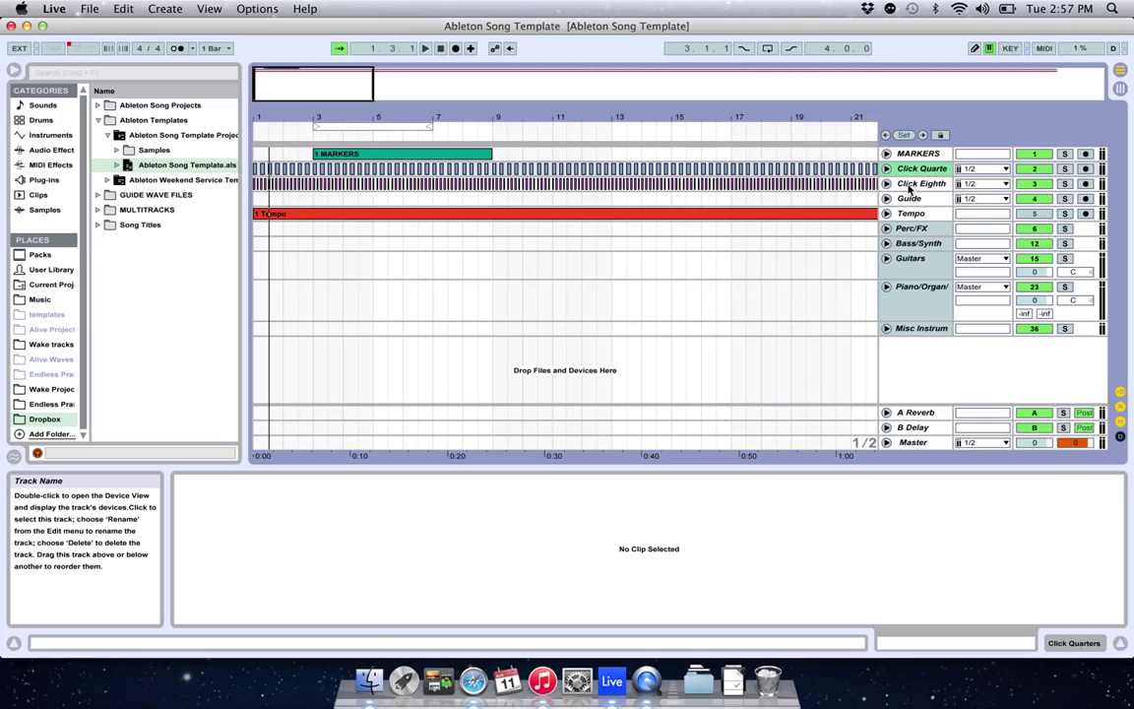
{"action": "left_click", "coordinate": [907, 201]}
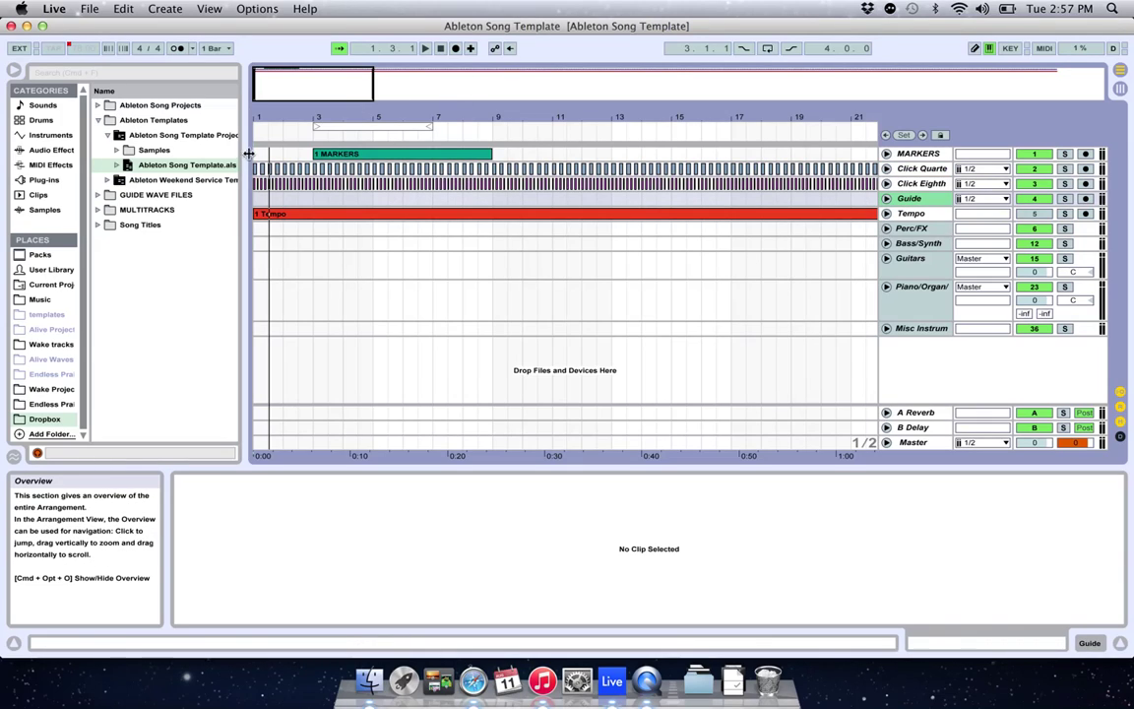
{"action": "left_click", "coordinate": [910, 212]}
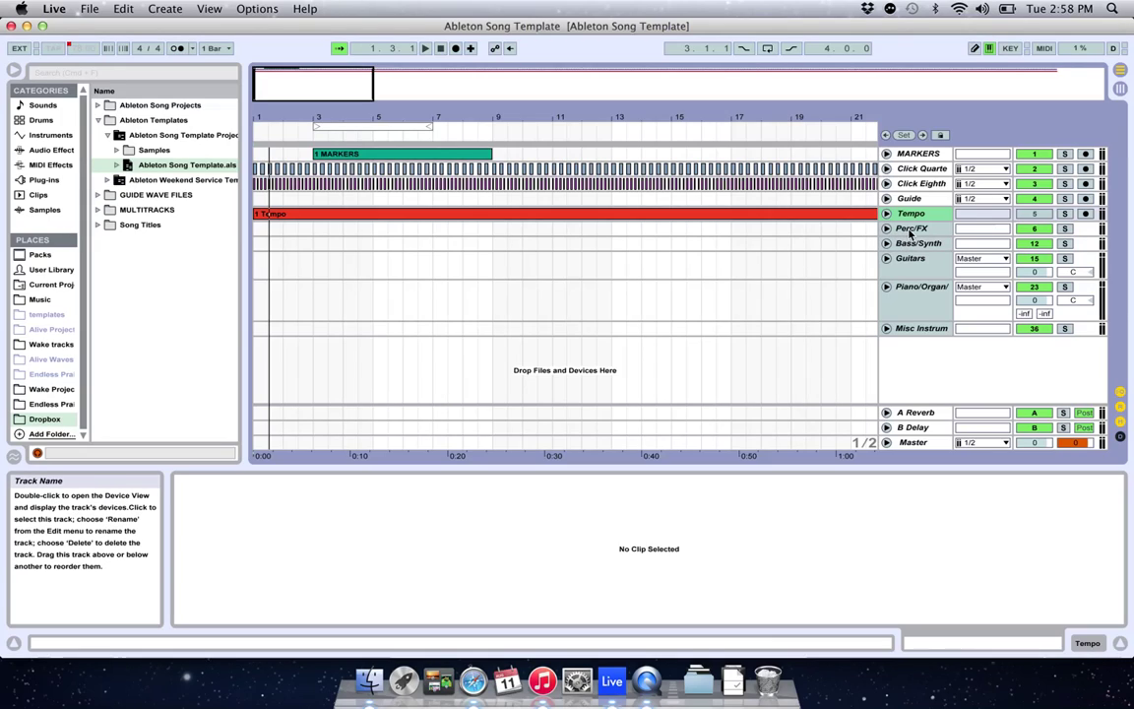
{"action": "left_click", "coordinate": [887, 229]}
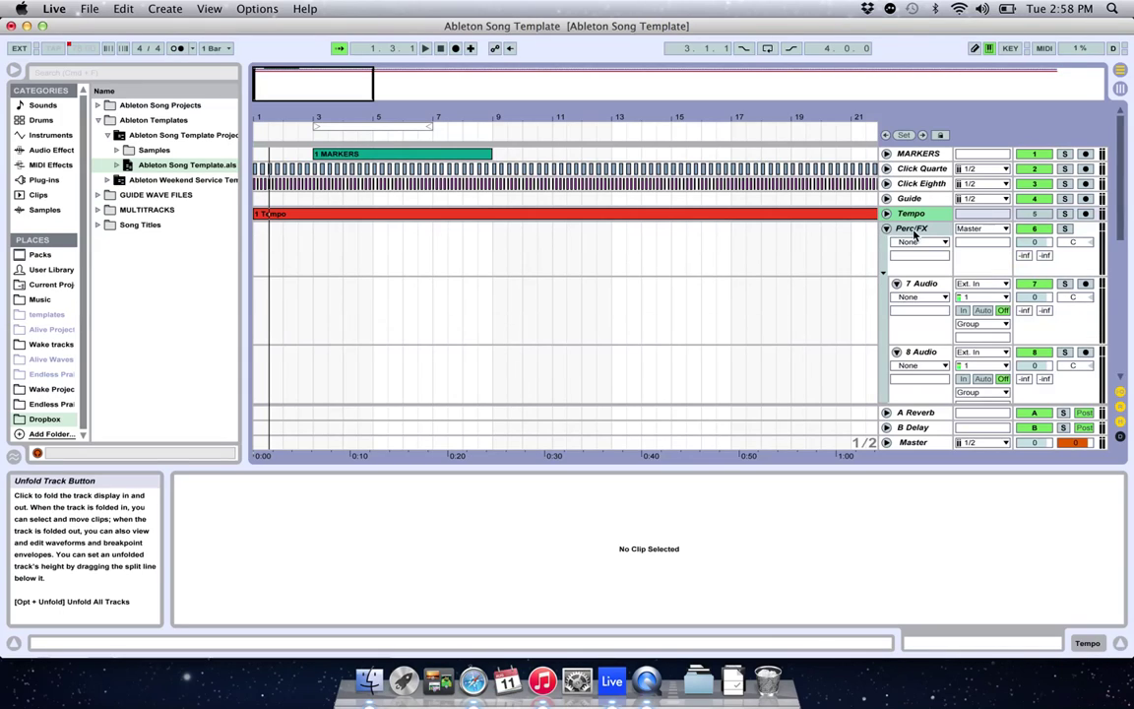
{"action": "scroll", "coordinate": [925, 246], "scroll_direction": "down", "scroll_amount": 1}
{"action": "scroll", "coordinate": [927, 250], "scroll_direction": "down", "scroll_amount": 5}
{"action": "scroll", "coordinate": [926, 250], "scroll_direction": "up", "scroll_amount": 1}
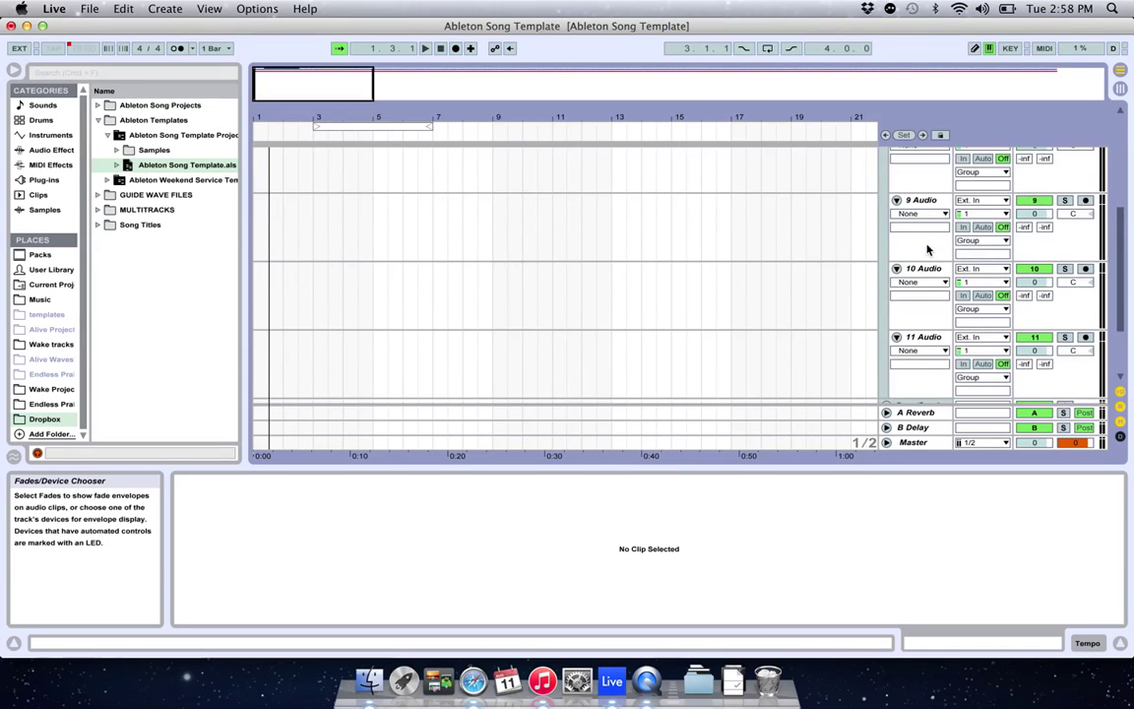
{"action": "scroll", "coordinate": [926, 250], "scroll_direction": "down", "scroll_amount": 2}
{"action": "scroll", "coordinate": [927, 250], "scroll_direction": "up", "scroll_amount": 2}
{"action": "scroll", "coordinate": [926, 250], "scroll_direction": "up", "scroll_amount": 8}
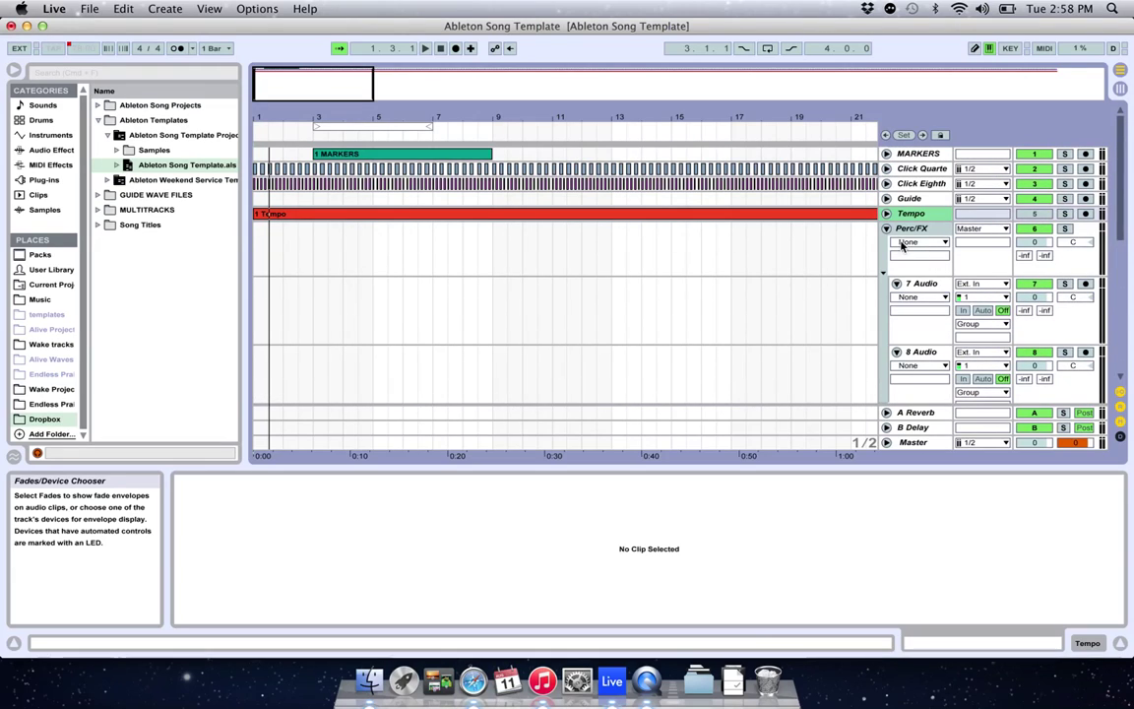
{"action": "left_click", "coordinate": [887, 228]}
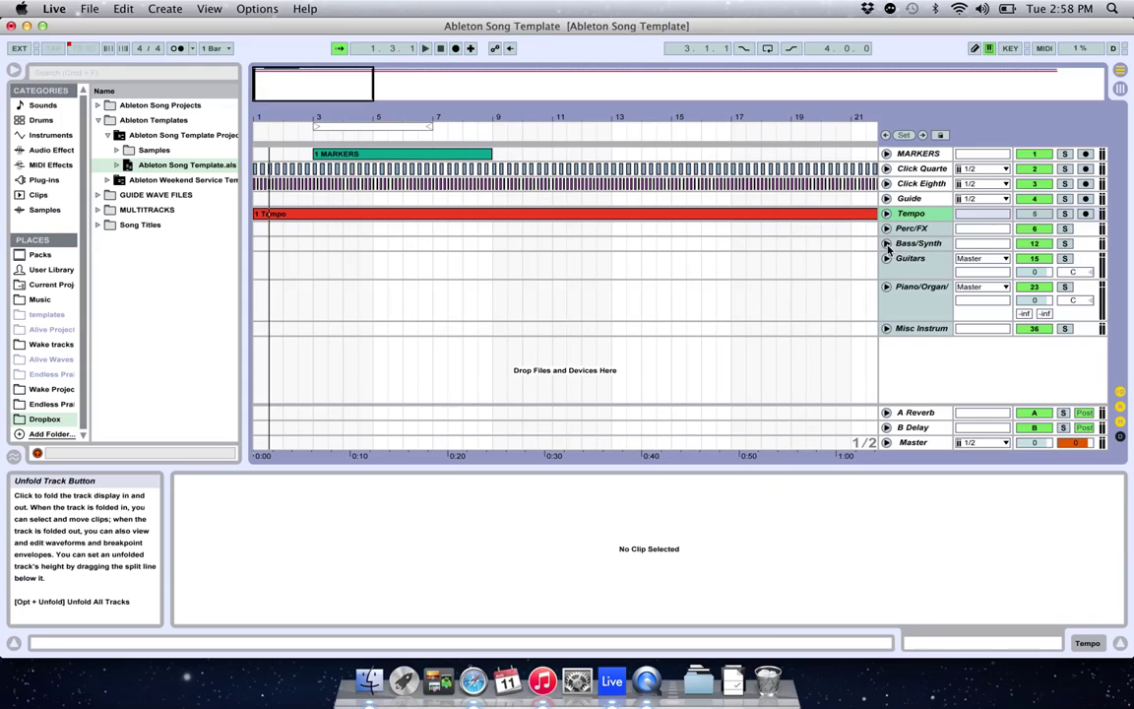
{"action": "left_click", "coordinate": [886, 243]}
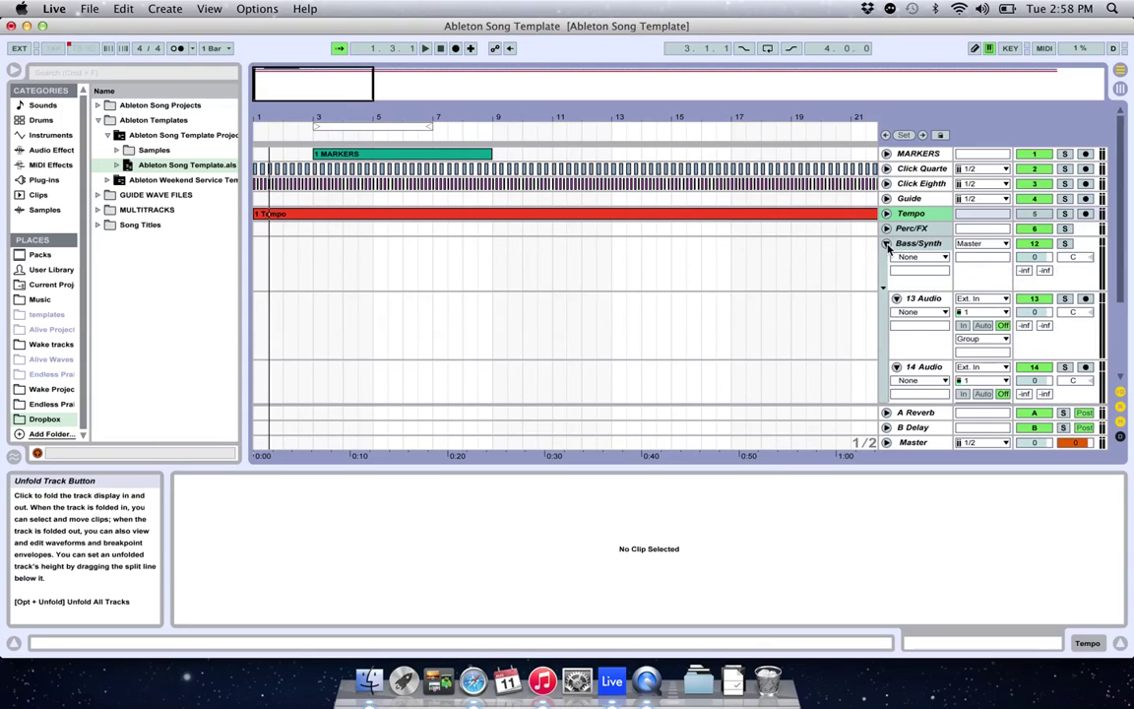
{"action": "scroll", "coordinate": [915, 212], "scroll_direction": "down", "scroll_amount": 3}
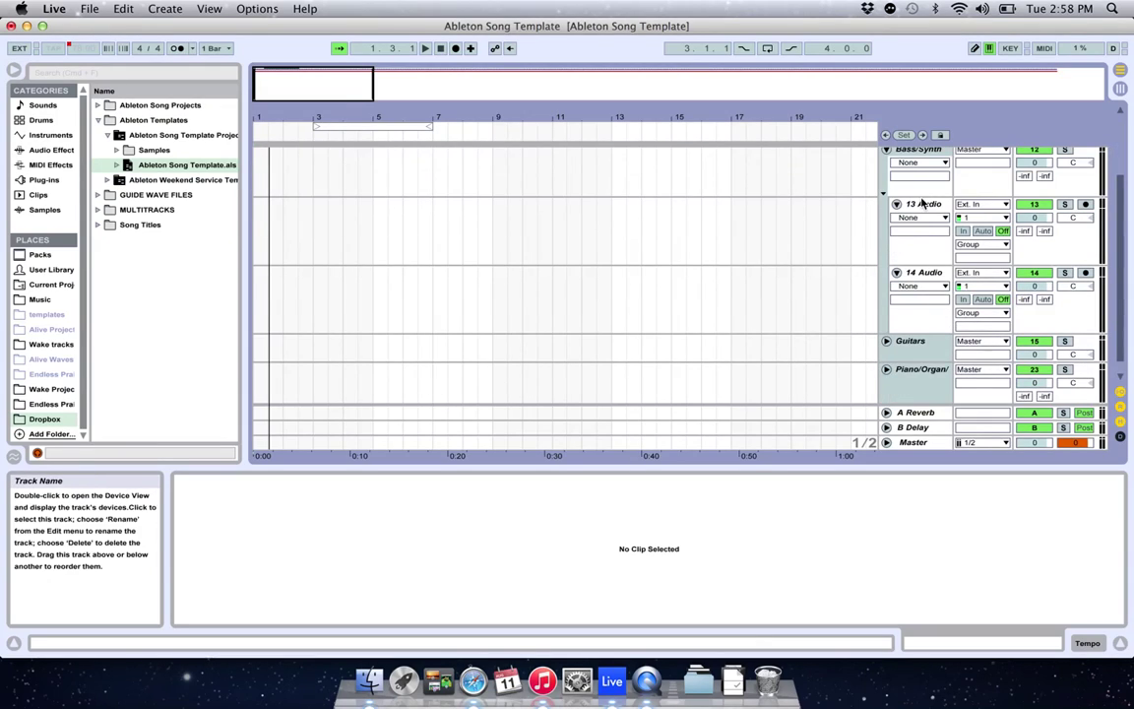
{"action": "scroll", "coordinate": [900, 197], "scroll_direction": "up", "scroll_amount": 2}
{"action": "left_click", "coordinate": [886, 180]}
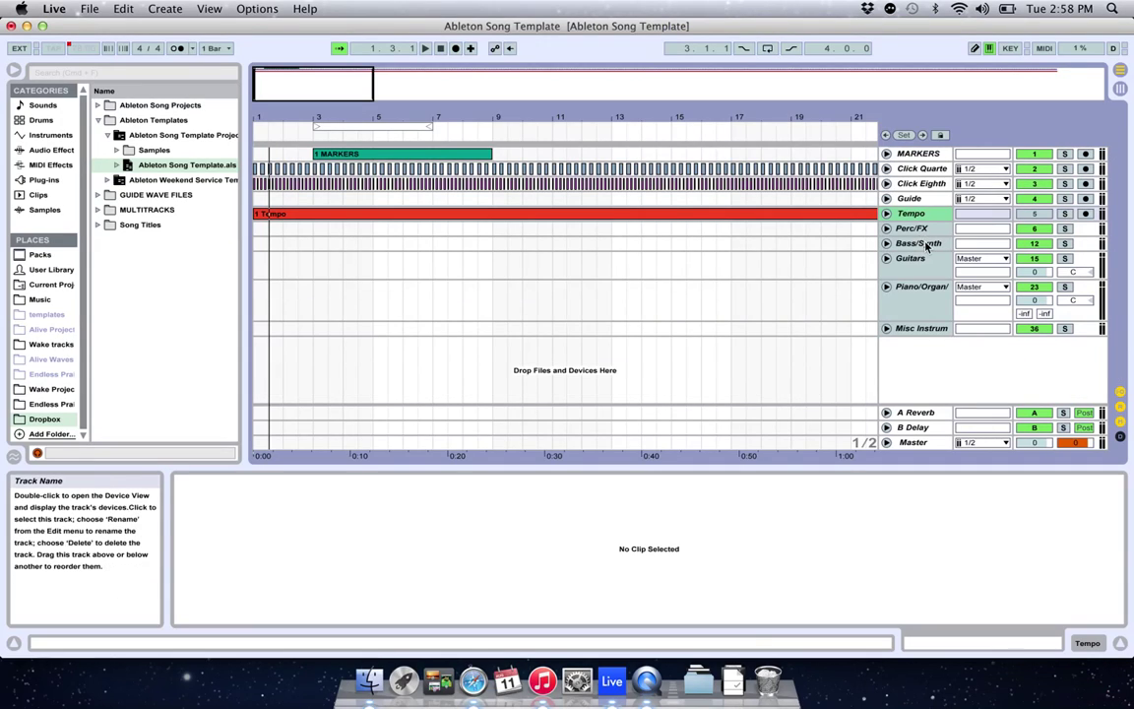
{"action": "left_click", "coordinate": [885, 258]}
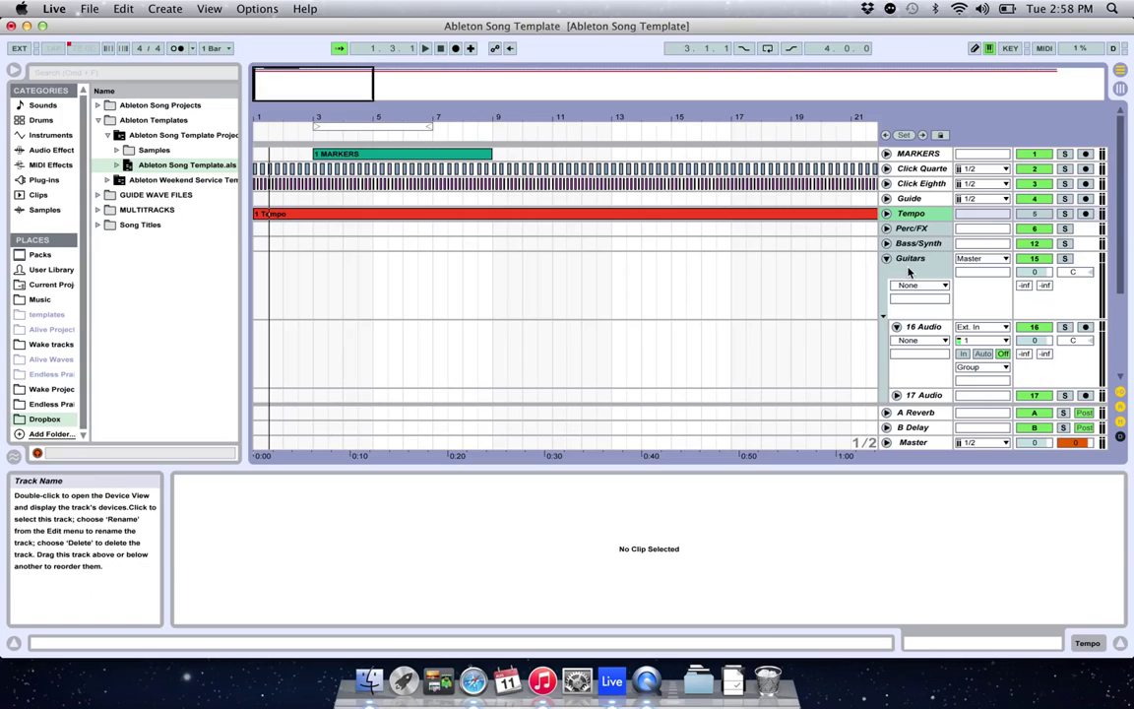
{"action": "scroll", "coordinate": [909, 272], "scroll_direction": "down", "scroll_amount": 5}
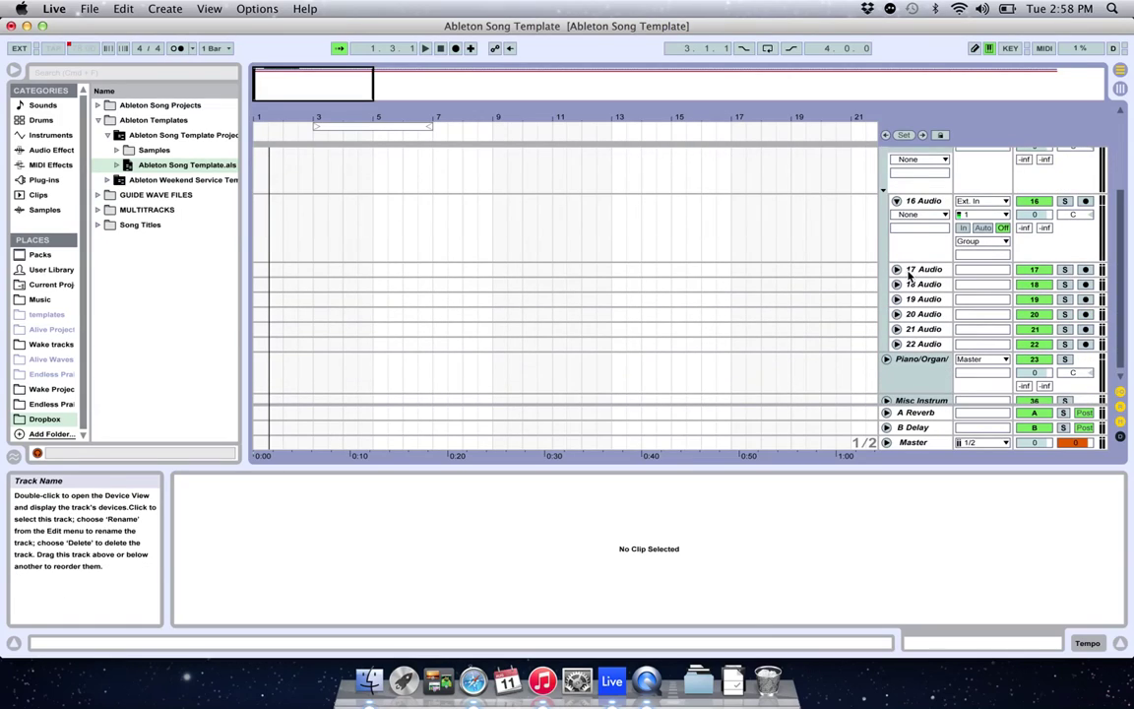
{"action": "scroll", "coordinate": [928, 261], "scroll_direction": "up", "scroll_amount": 5}
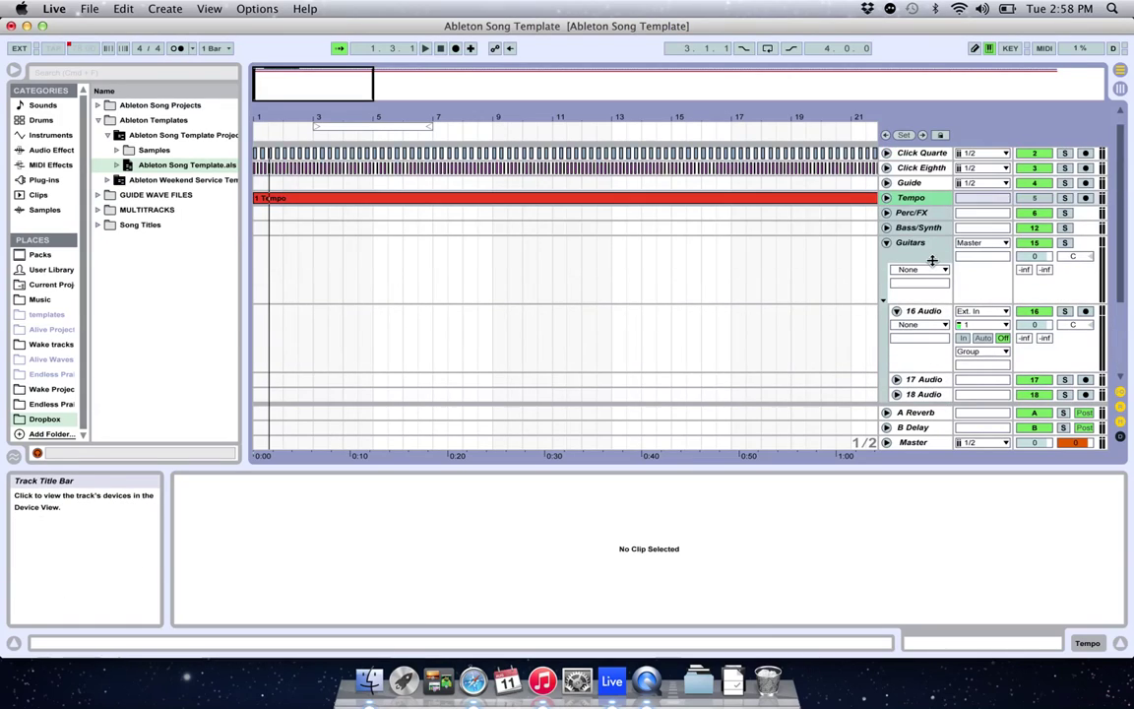
{"action": "left_click", "coordinate": [886, 245]}
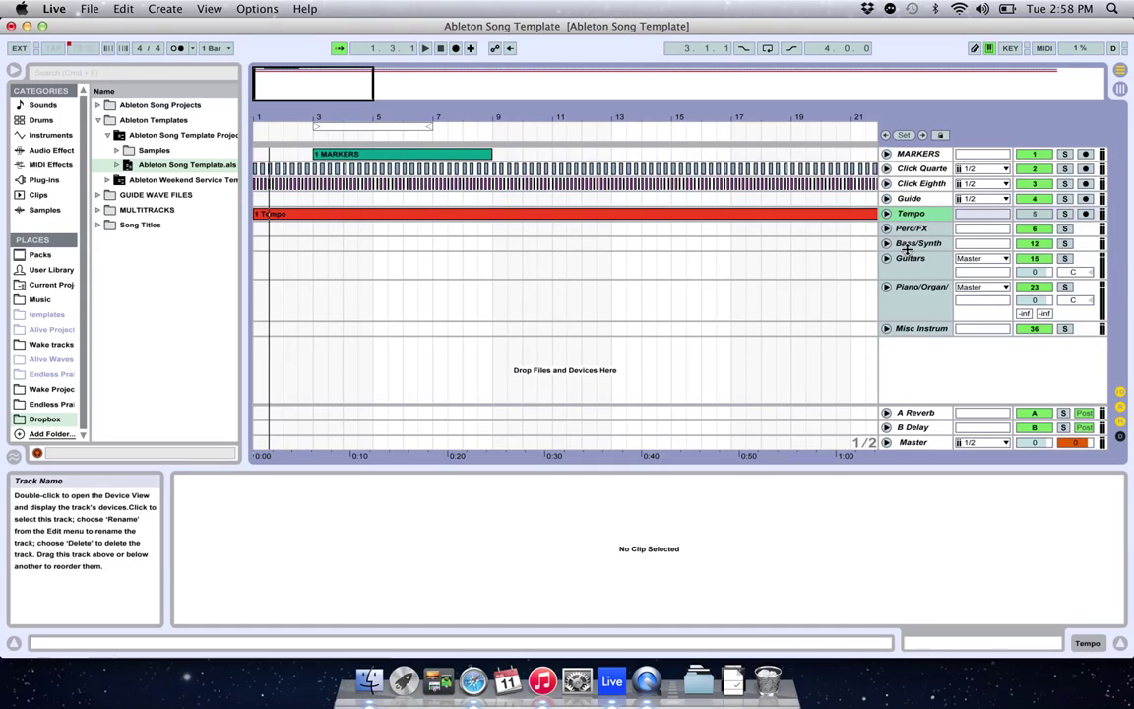
{"action": "left_click", "coordinate": [886, 290]}
{"action": "scroll", "coordinate": [930, 264], "scroll_direction": "down", "scroll_amount": 5}
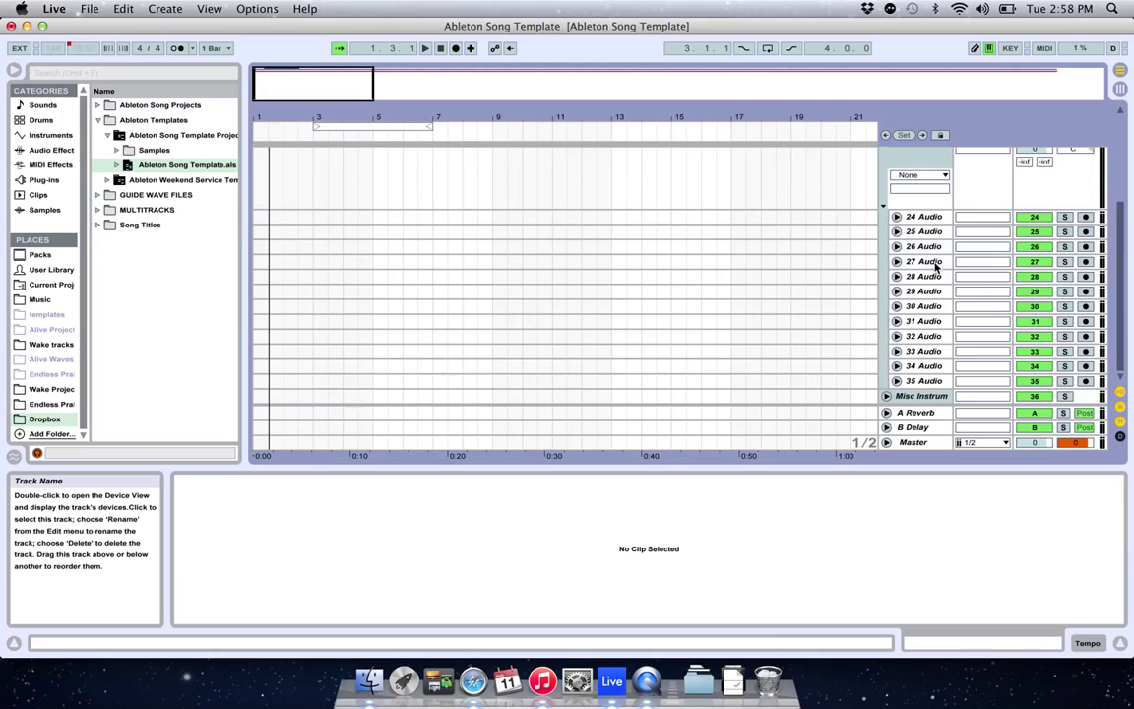
{"action": "scroll", "coordinate": [935, 266], "scroll_direction": "up", "scroll_amount": 3}
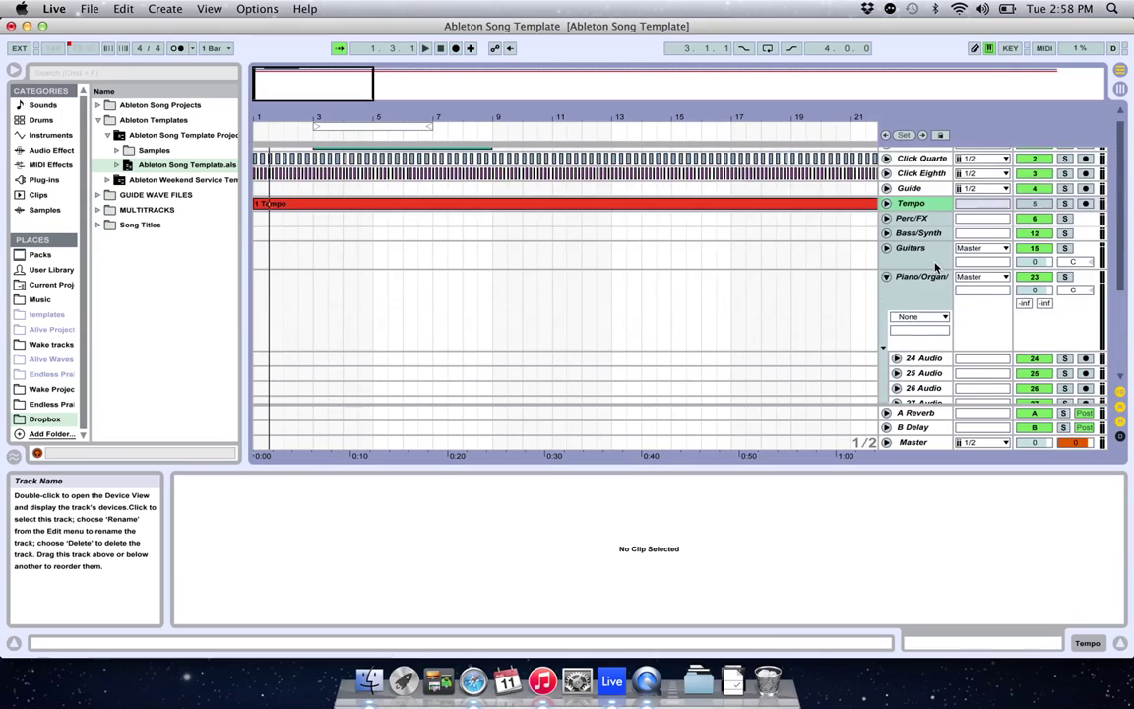
{"action": "left_click", "coordinate": [886, 277]}
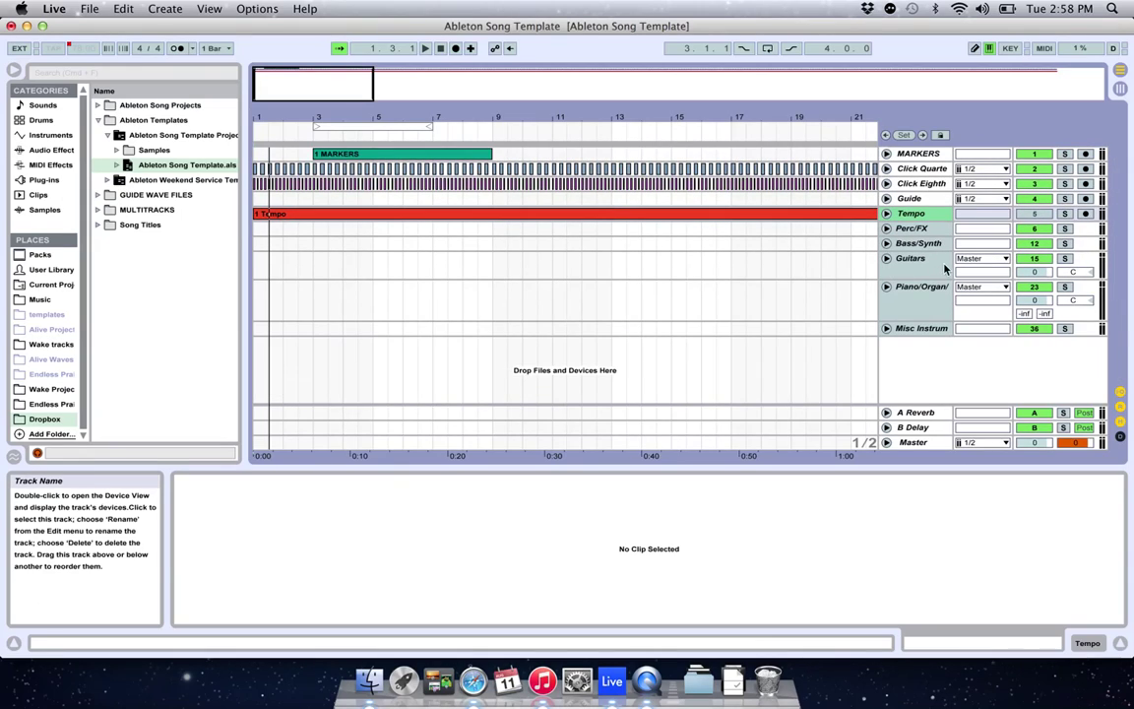
{"action": "left_click", "coordinate": [886, 329]}
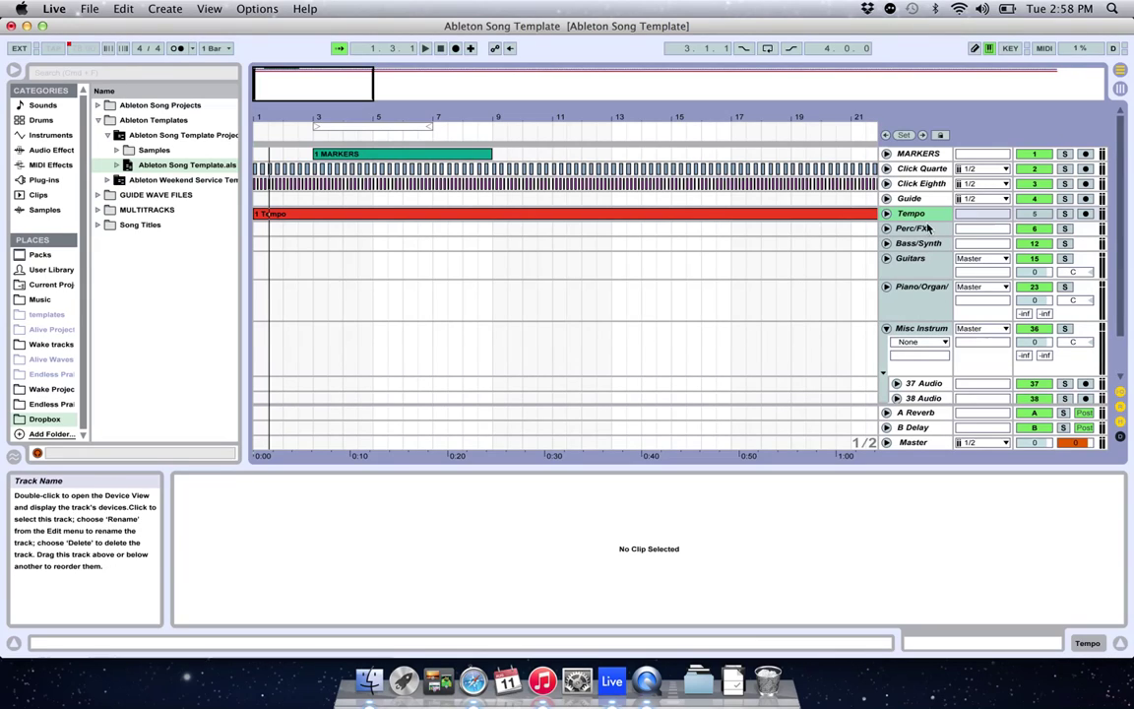
{"action": "scroll", "coordinate": [920, 261], "scroll_direction": "down", "scroll_amount": 2}
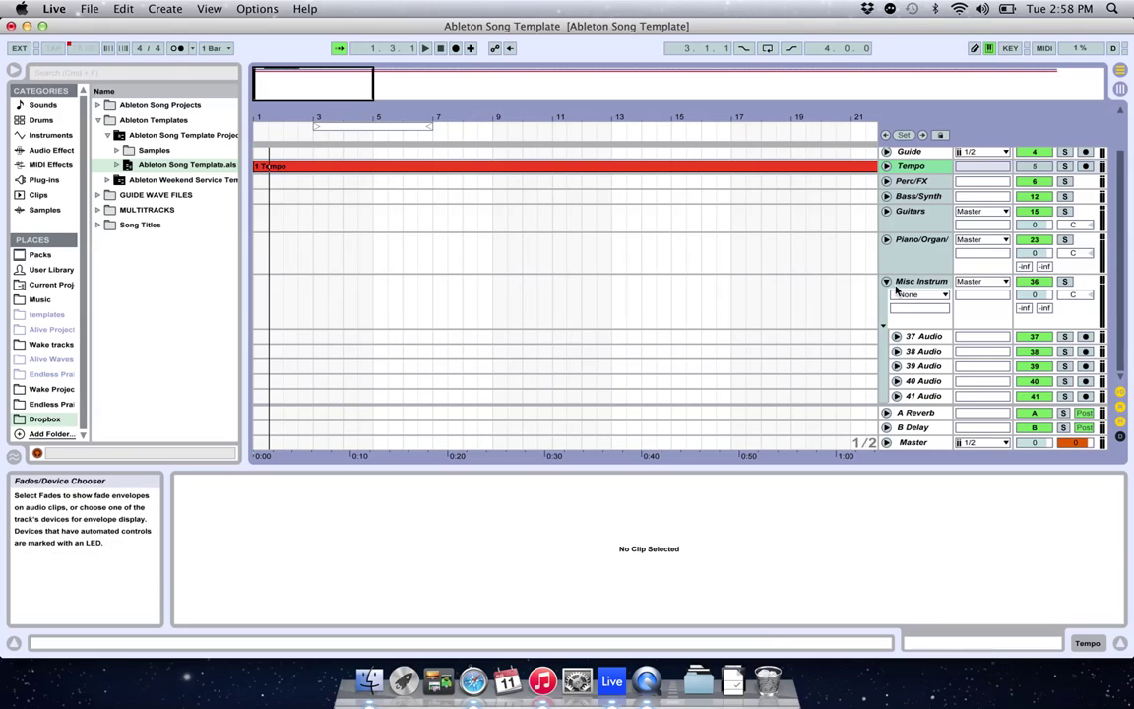
{"action": "left_click", "coordinate": [886, 282]}
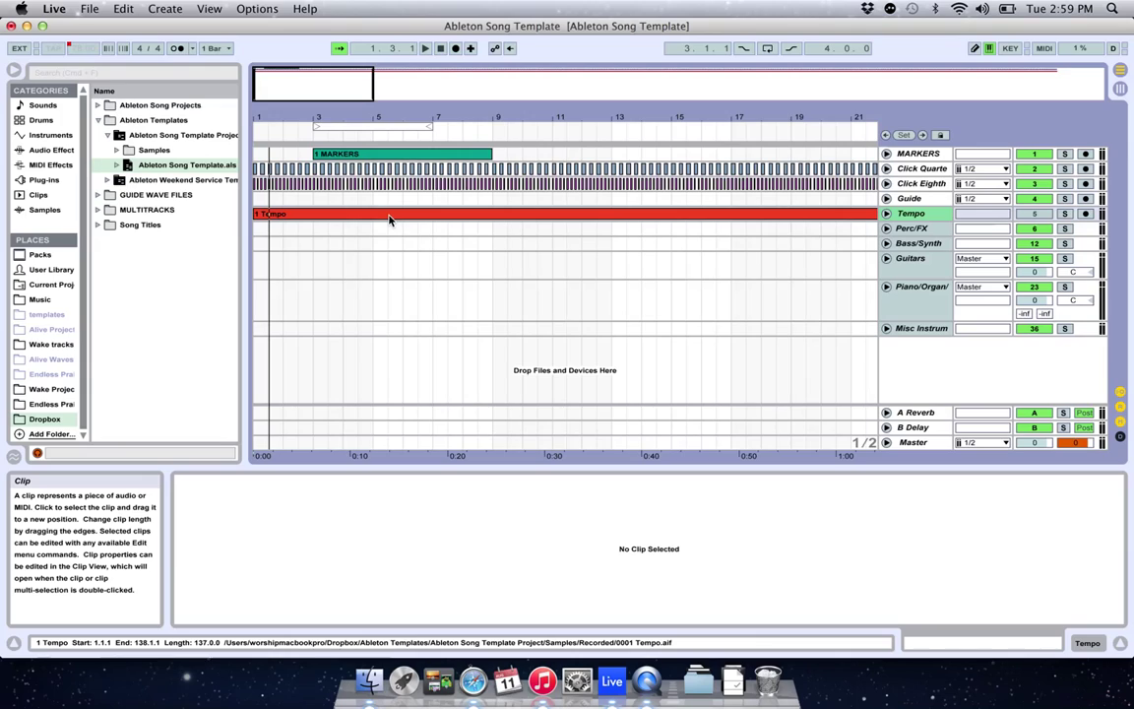
Step: Show the Tempo clip's settings, adjust Seg. BPM, and keep it as Master at 78 BPM
{"action": "left_click", "coordinate": [511, 216]}
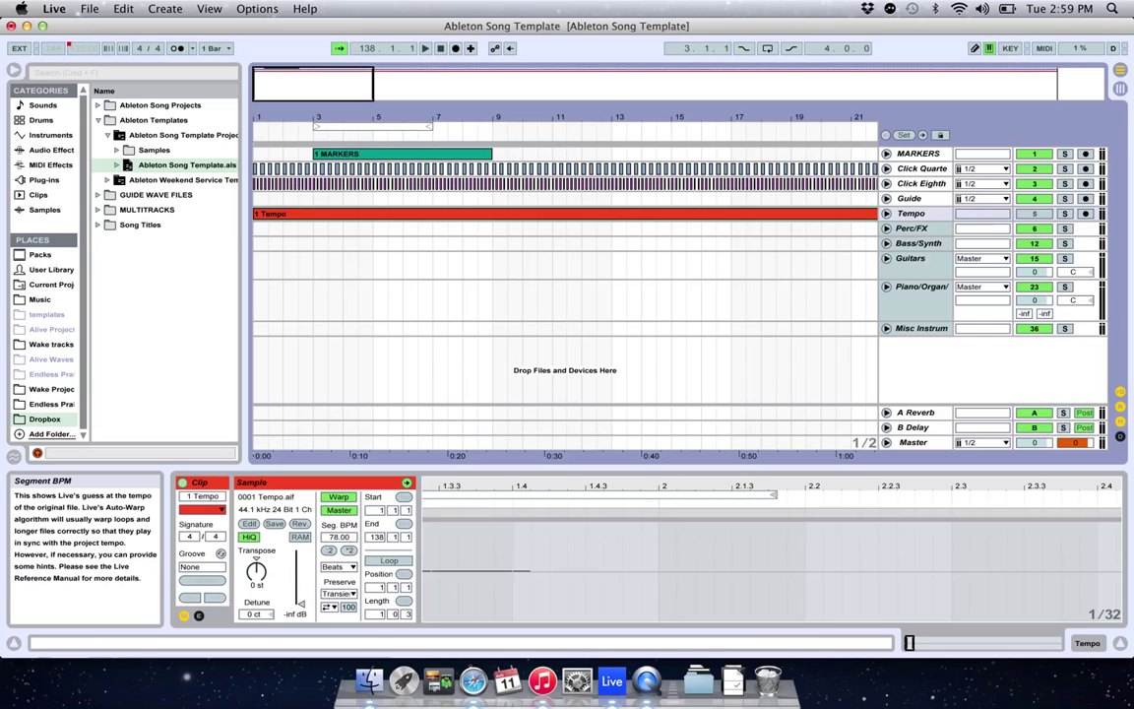
{"action": "left_click", "coordinate": [347, 540]}
{"action": "mouse_move", "coordinate": [338, 536]}
{"action": "left_mouse_down"}
{"action": "mouse_move", "coordinate": [339, 502]}
{"action": "mouse_move", "coordinate": [339, 543]}
{"action": "left_mouse_up"}
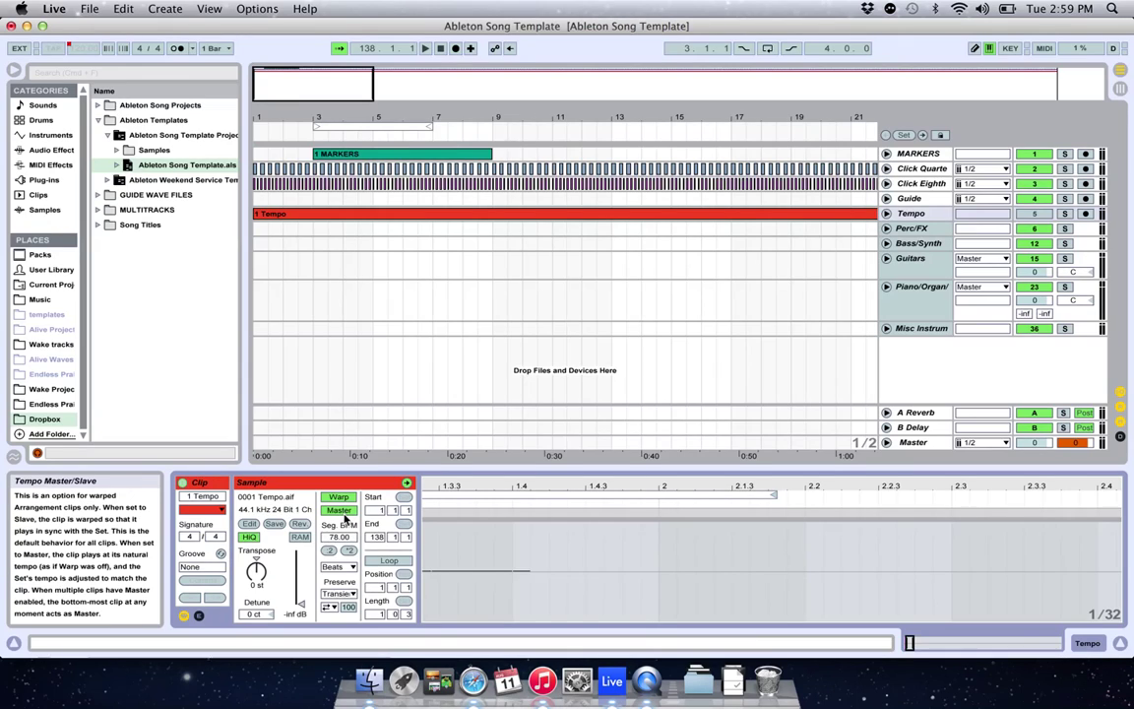
{"action": "left_click", "coordinate": [343, 513]}
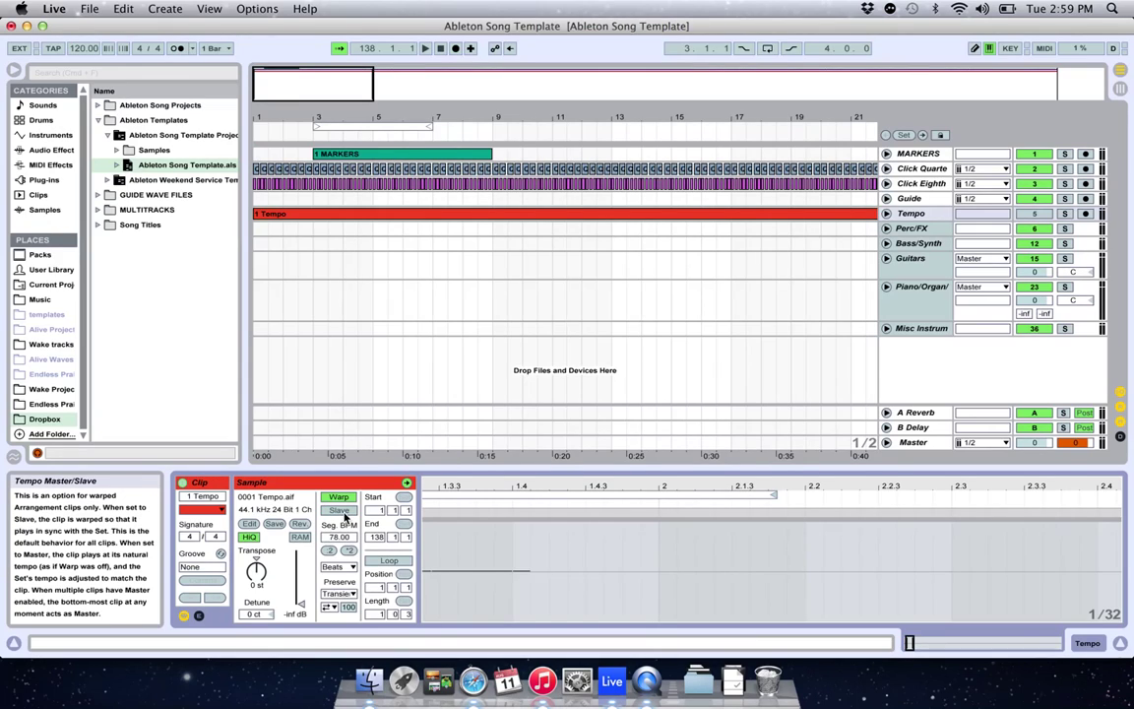
{"action": "left_click", "coordinate": [344, 513]}
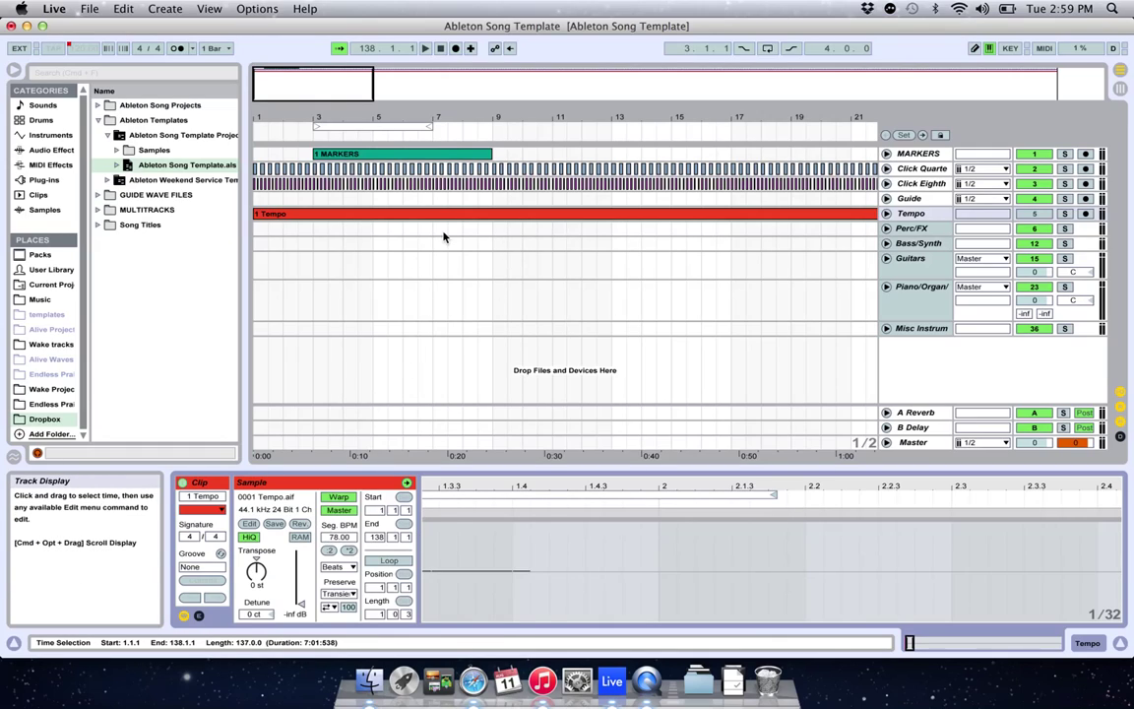
Step: Collapse Ableton Templates, expand MULTITRACKS > Healer > MultiTracks, and widen the browser for full stem names
{"action": "left_click", "coordinate": [99, 122]}
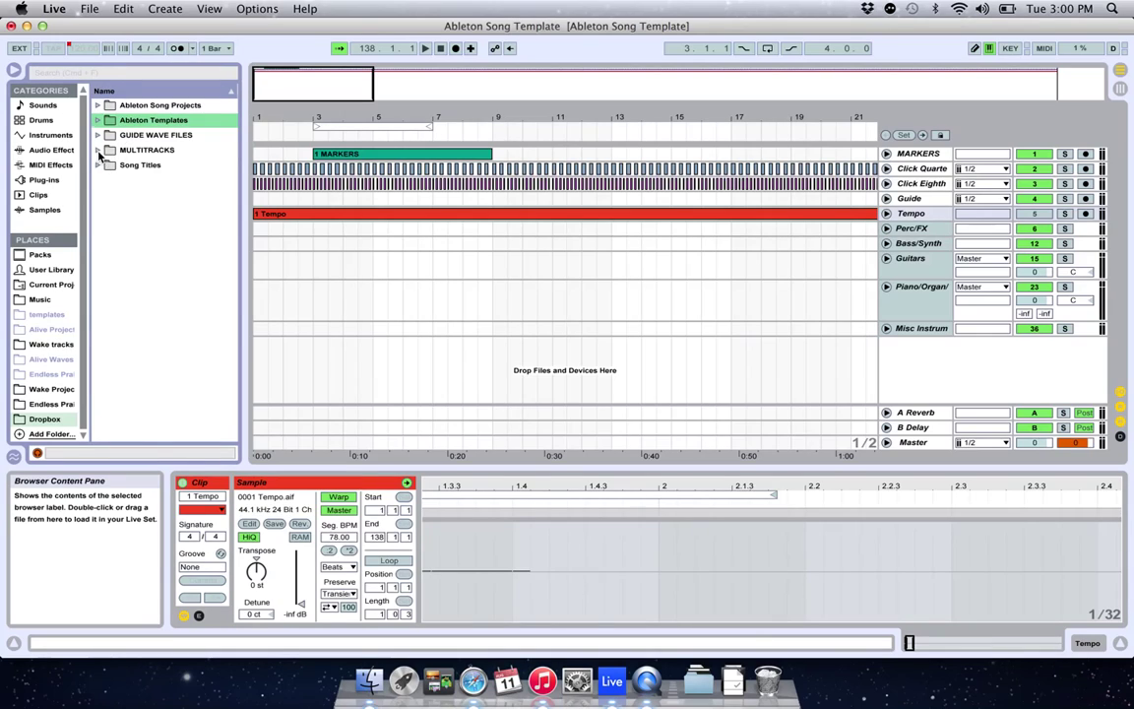
{"action": "left_click", "coordinate": [99, 151]}
{"action": "scroll", "coordinate": [158, 183], "scroll_direction": "down", "scroll_amount": 5}
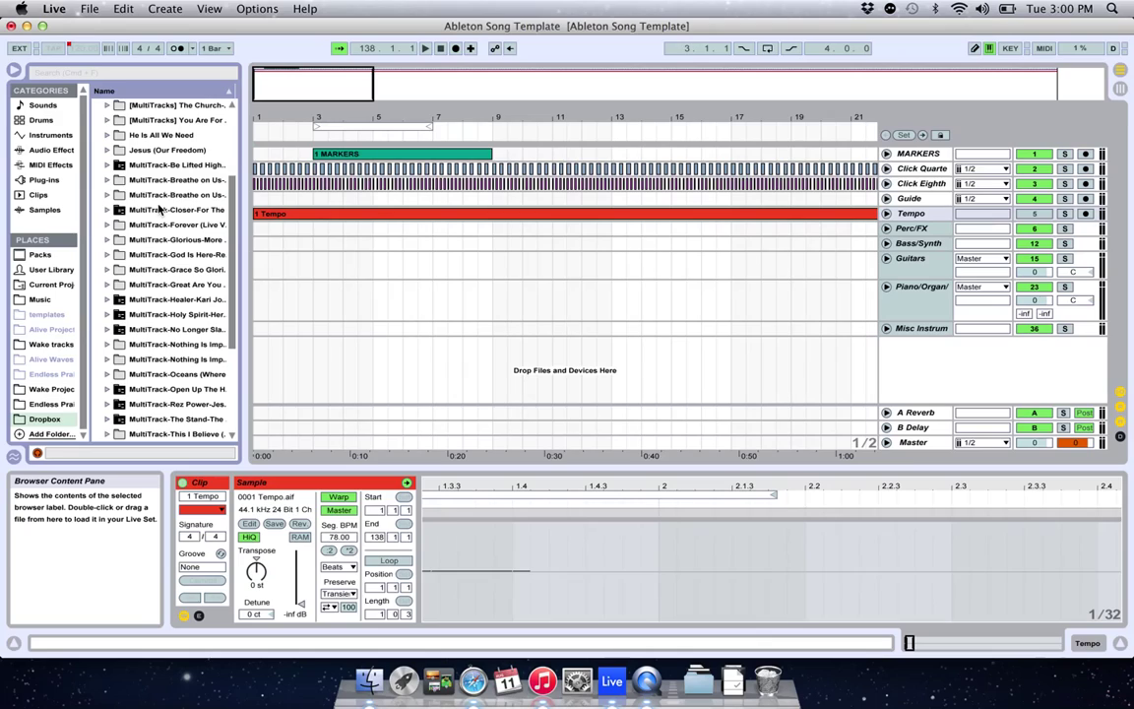
{"action": "scroll", "coordinate": [159, 209], "scroll_direction": "down", "scroll_amount": 3}
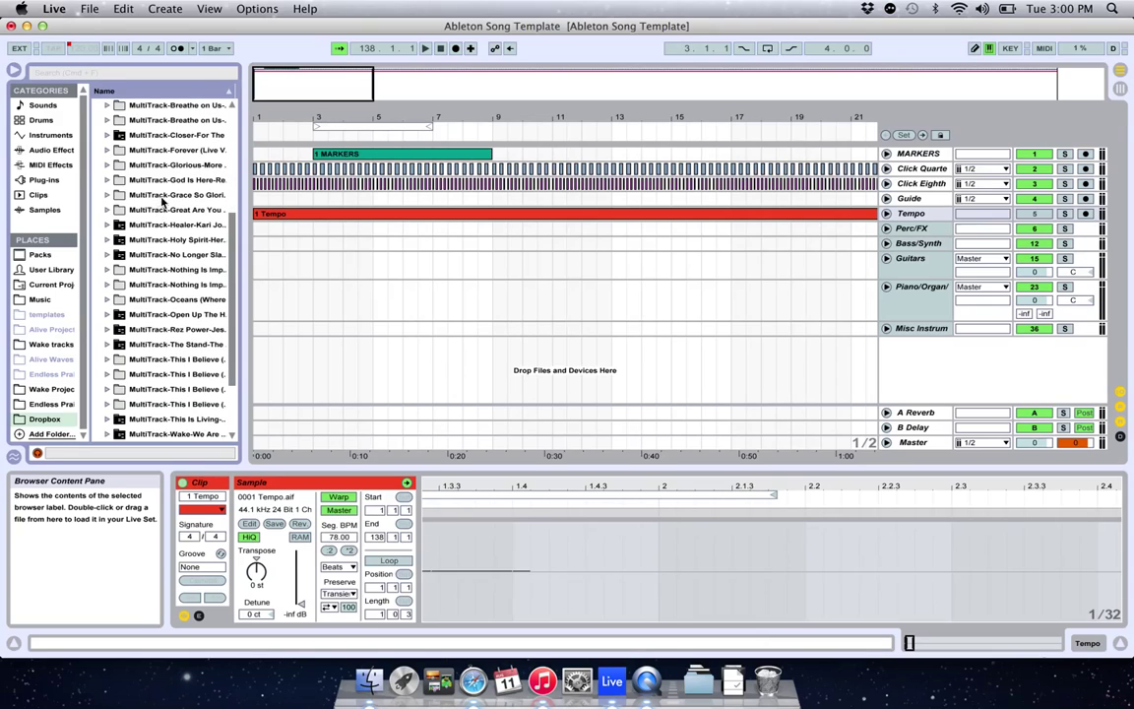
{"action": "left_click", "coordinate": [107, 225]}
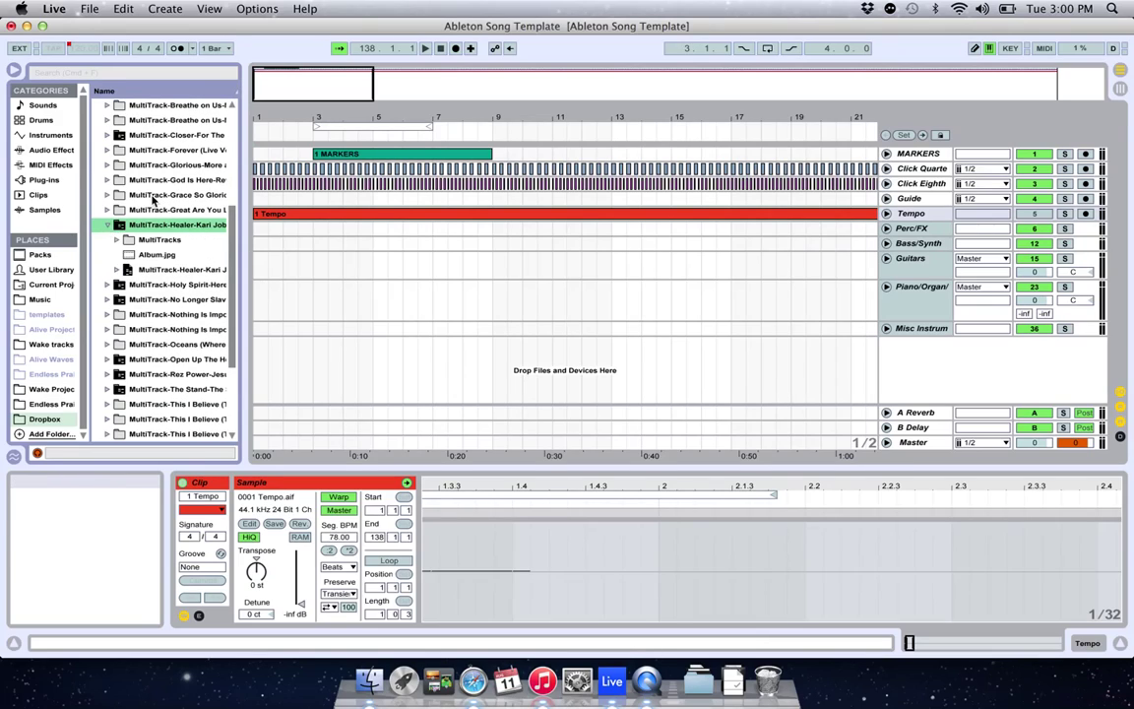
{"action": "scroll", "coordinate": [143, 185], "scroll_direction": "down", "scroll_amount": 2}
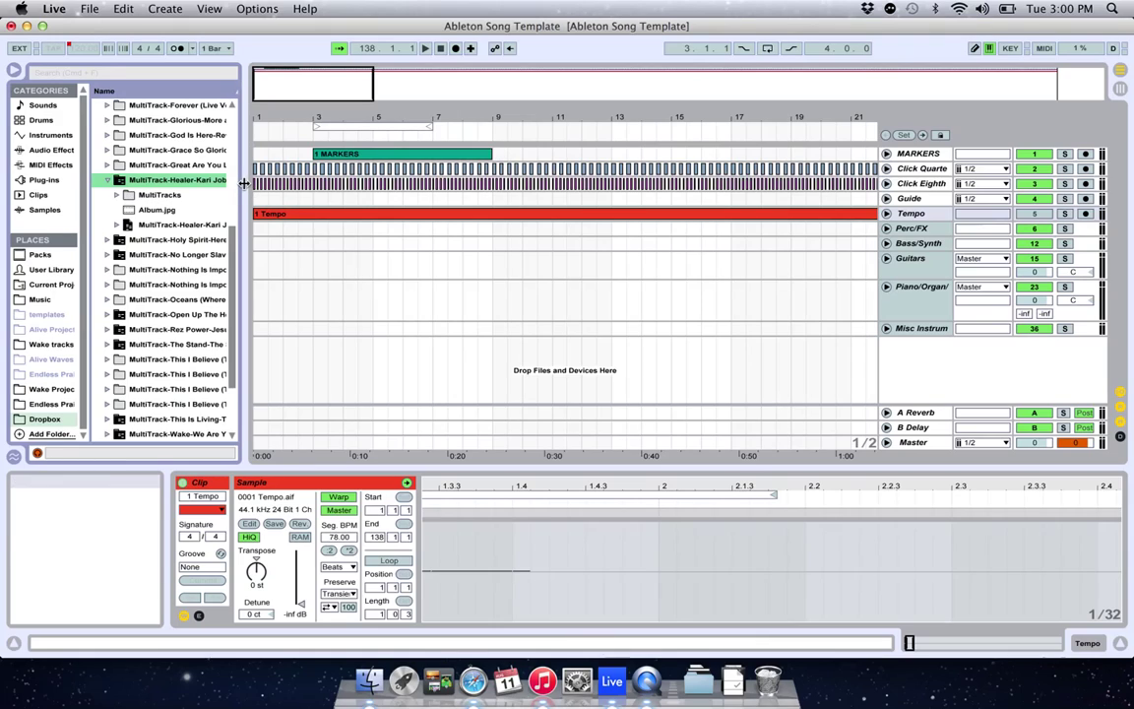
{"action": "left_click_drag", "start_coordinate": [242, 183], "coordinate": [352, 183]}
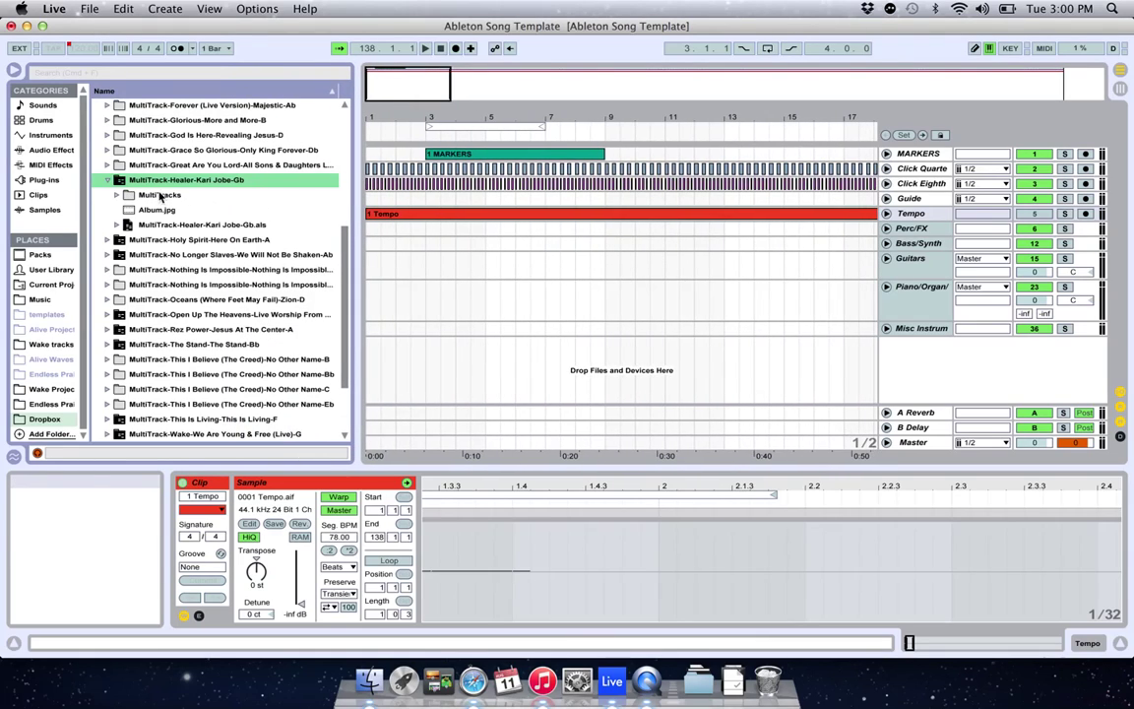
{"action": "left_click", "coordinate": [117, 195]}
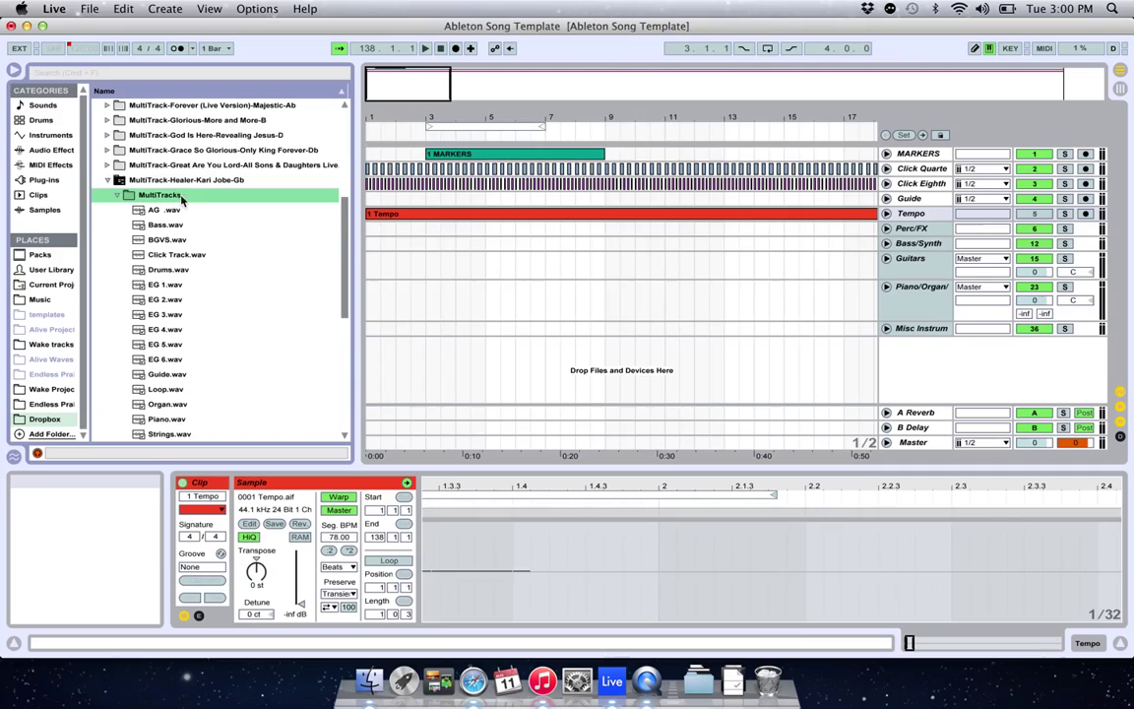
{"action": "scroll", "coordinate": [183, 175], "scroll_direction": "down", "scroll_amount": 3}
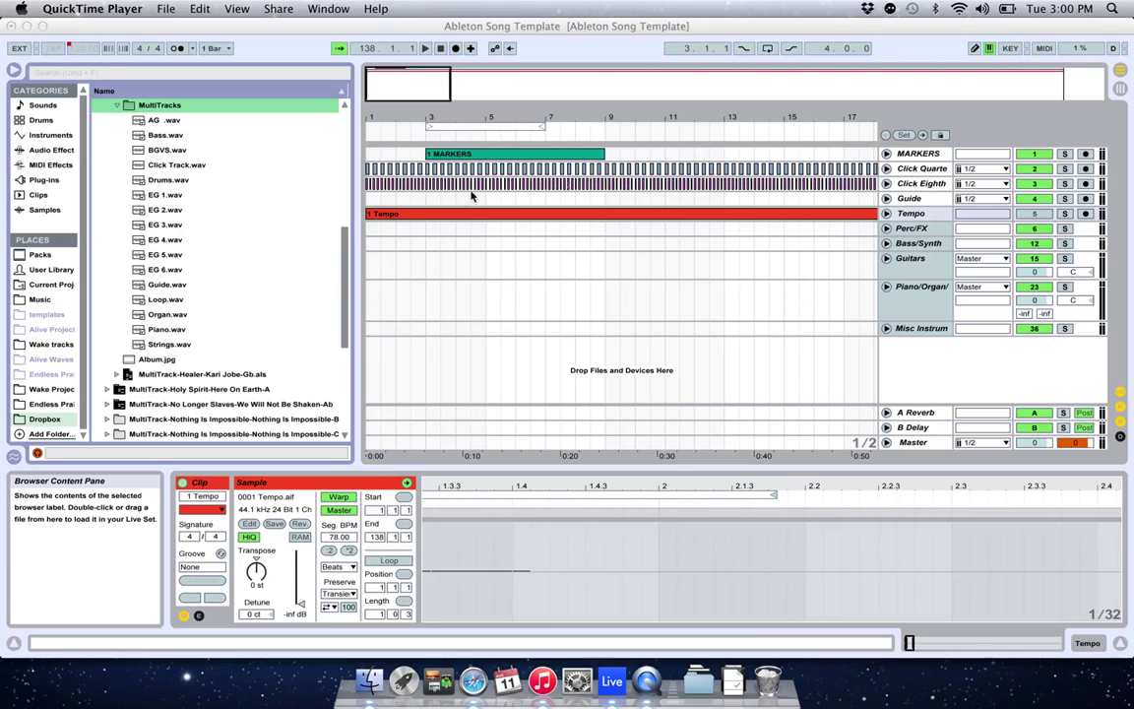
Step: Unfold Perc/FX and place Drums.wav on 7 Audio and Loop.wav on 8 Audio
{"action": "left_click", "coordinate": [887, 230]}
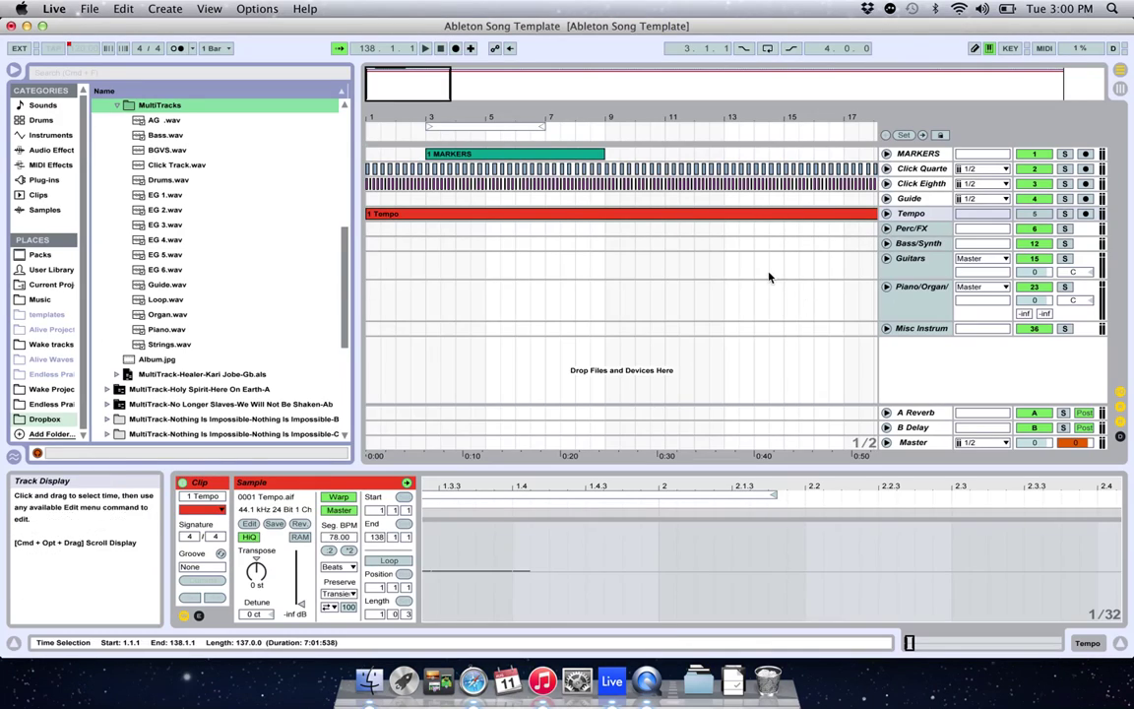
{"action": "left_click", "coordinate": [886, 228]}
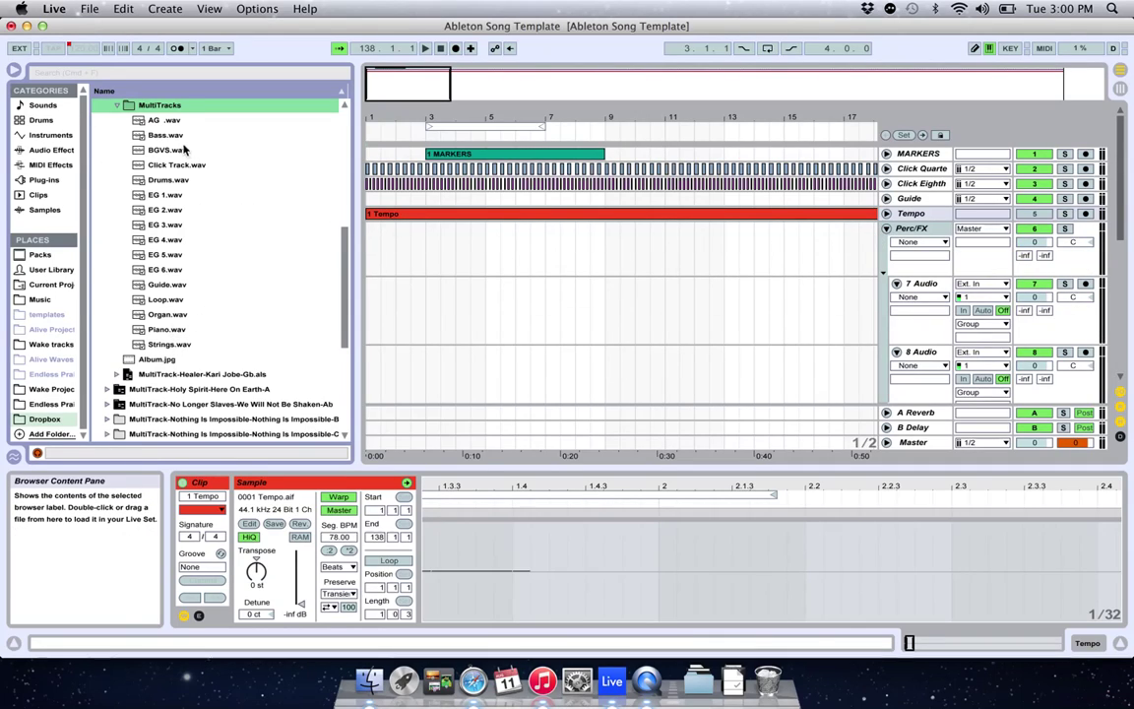
{"action": "left_click_drag", "start_coordinate": [164, 182], "coordinate": [374, 311]}
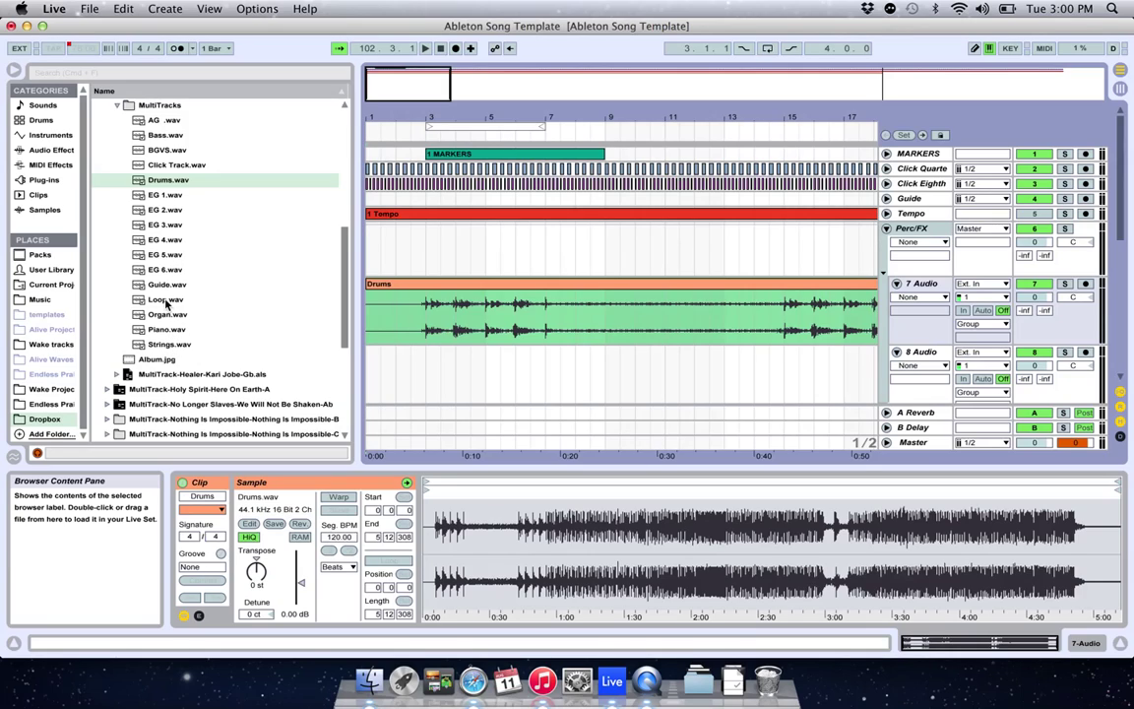
{"action": "left_click_drag", "start_coordinate": [166, 300], "coordinate": [371, 382]}
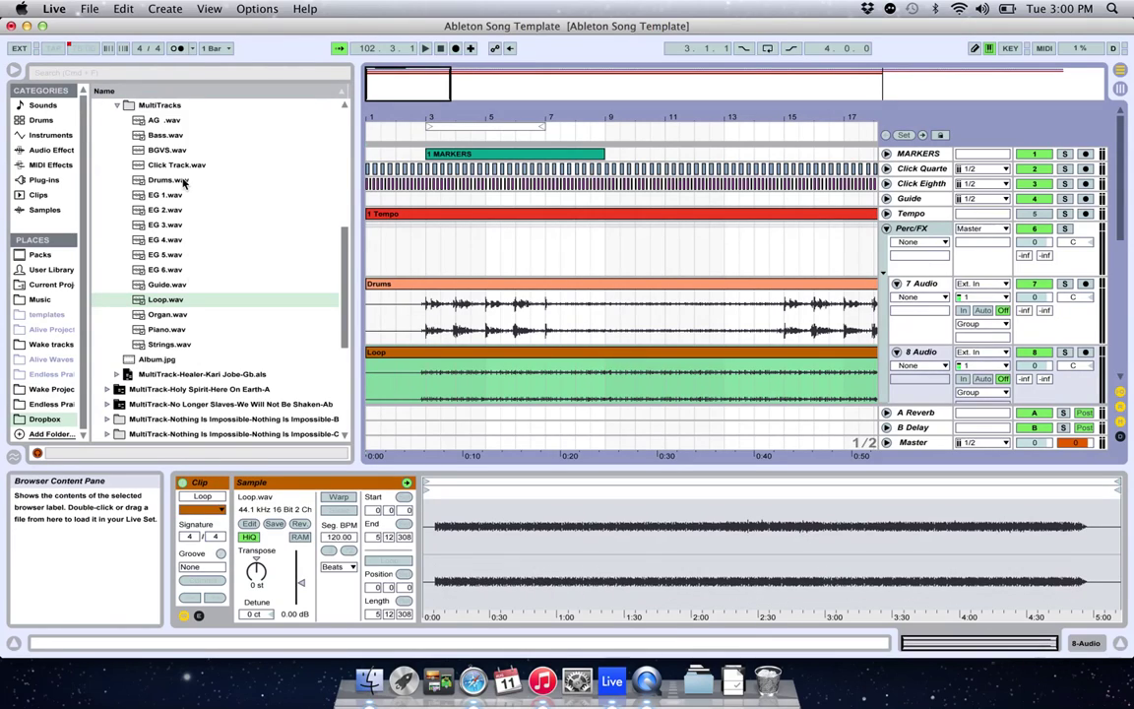
Step: Fold Perc/FX, place Bass.wav on 13 Audio in Bass/Synth, then refold that group
{"action": "left_click", "coordinate": [886, 230]}
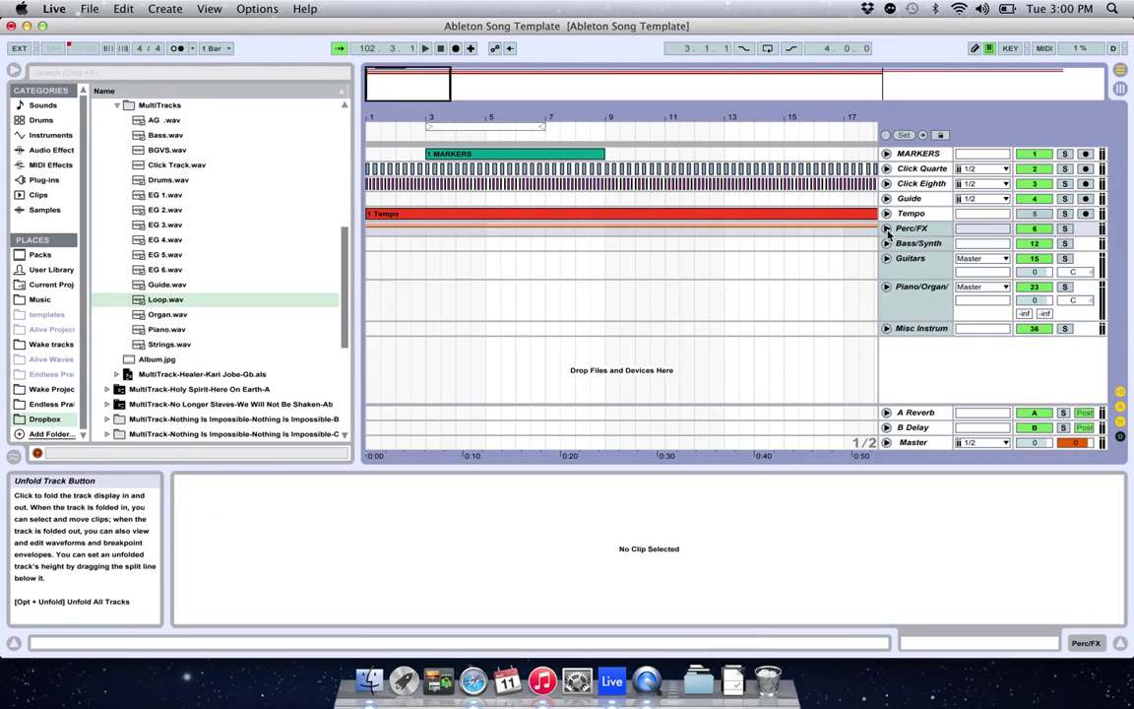
{"action": "left_click", "coordinate": [887, 244]}
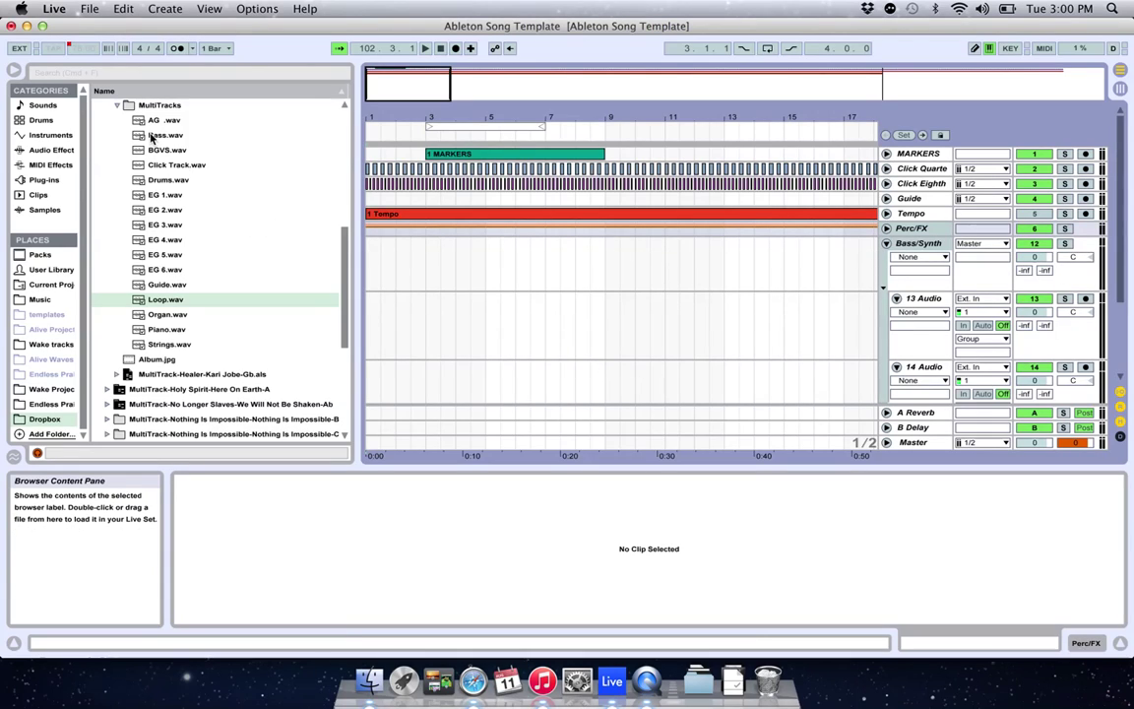
{"action": "left_click_drag", "start_coordinate": [153, 139], "coordinate": [367, 319]}
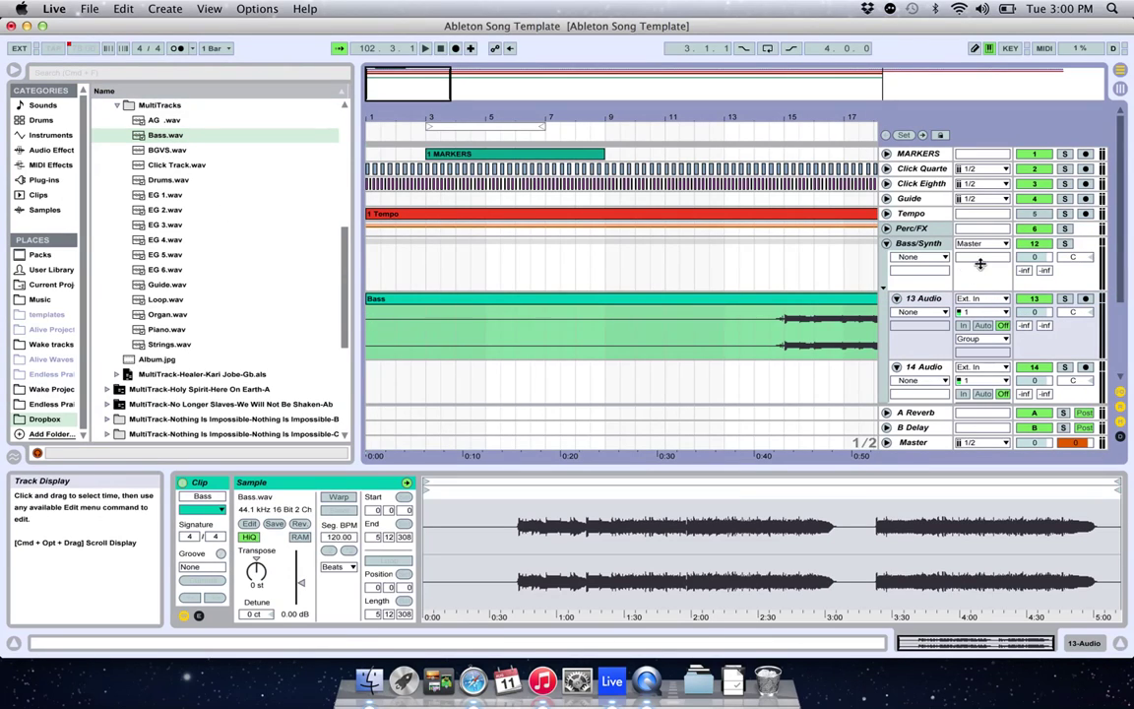
{"action": "left_click", "coordinate": [886, 243]}
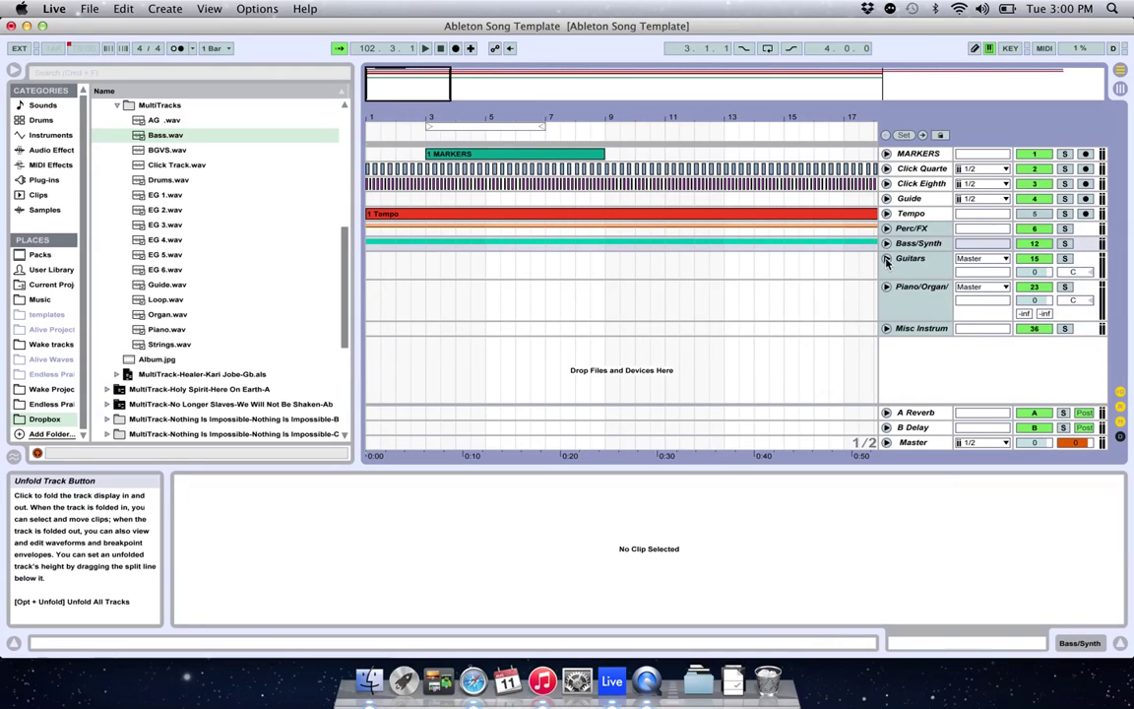
Step: Unfold Guitars and place AG.wav on 16 Audio and EG 1–6.wav on 17–22 Audio
{"action": "left_click", "coordinate": [886, 258]}
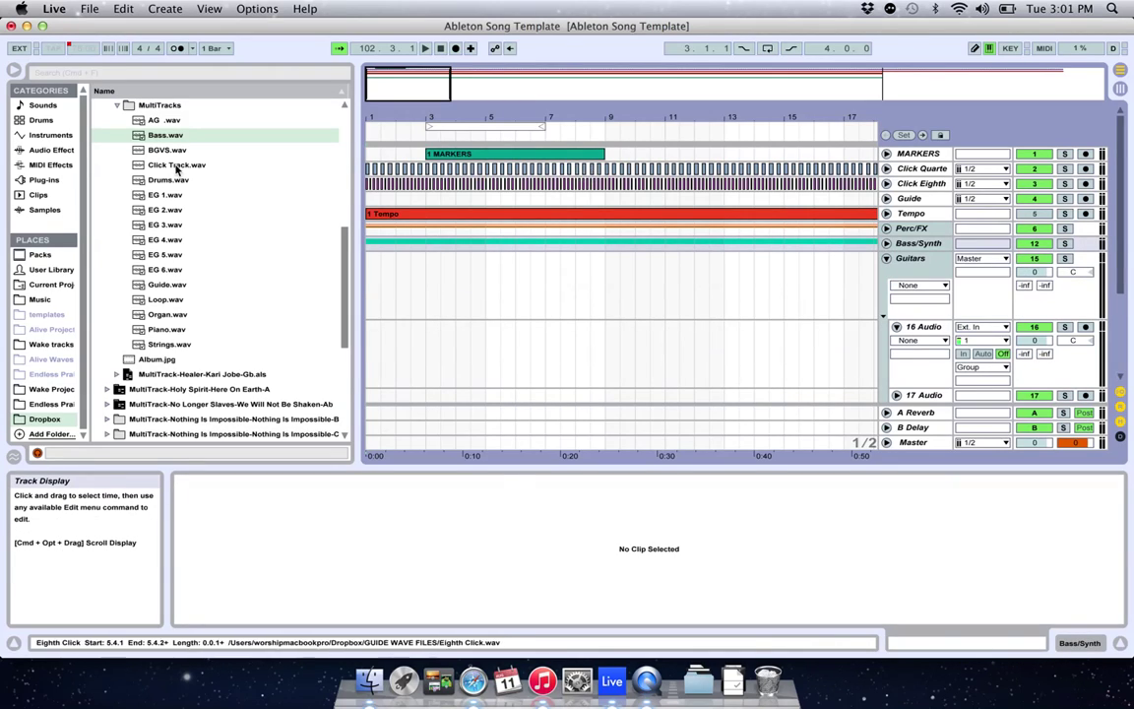
{"action": "left_click_drag", "start_coordinate": [155, 122], "coordinate": [373, 362]}
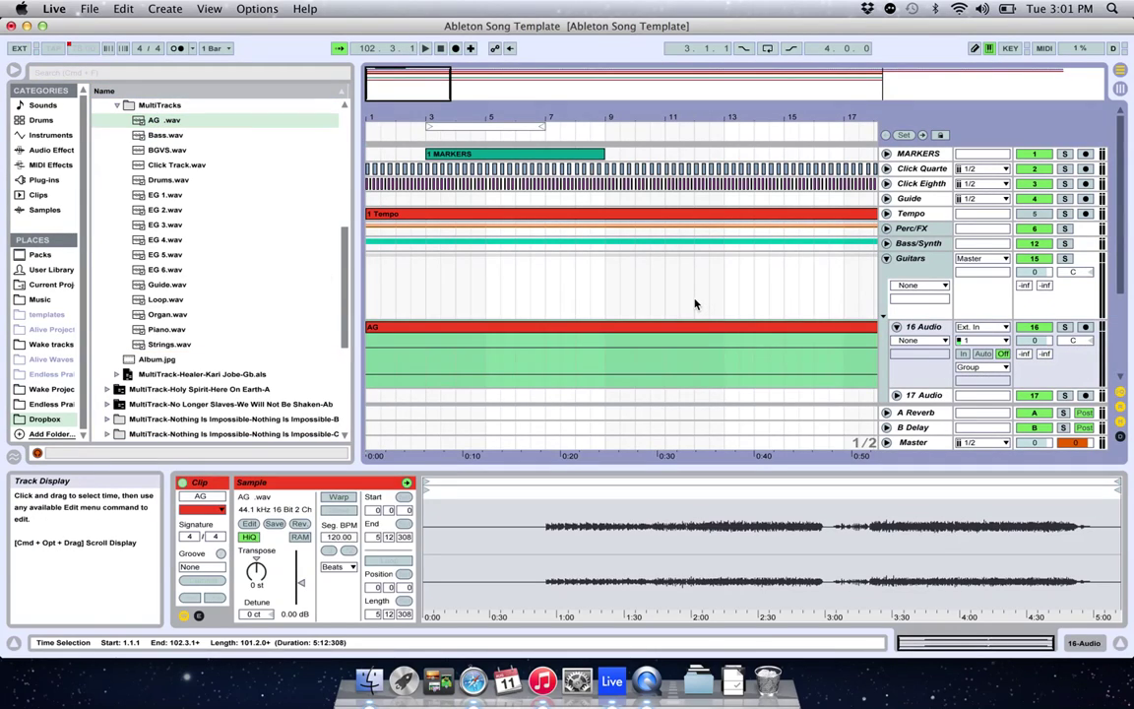
{"action": "scroll", "coordinate": [749, 281], "scroll_direction": "down", "scroll_amount": 2}
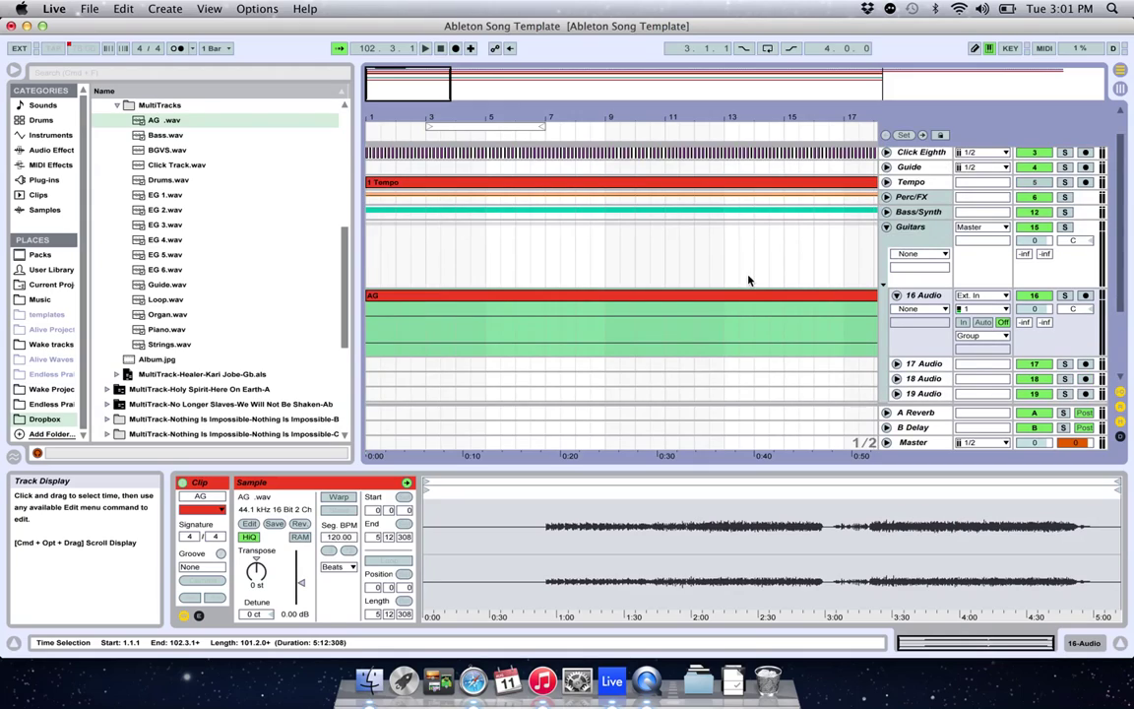
{"action": "scroll", "coordinate": [748, 280], "scroll_direction": "down", "scroll_amount": 5}
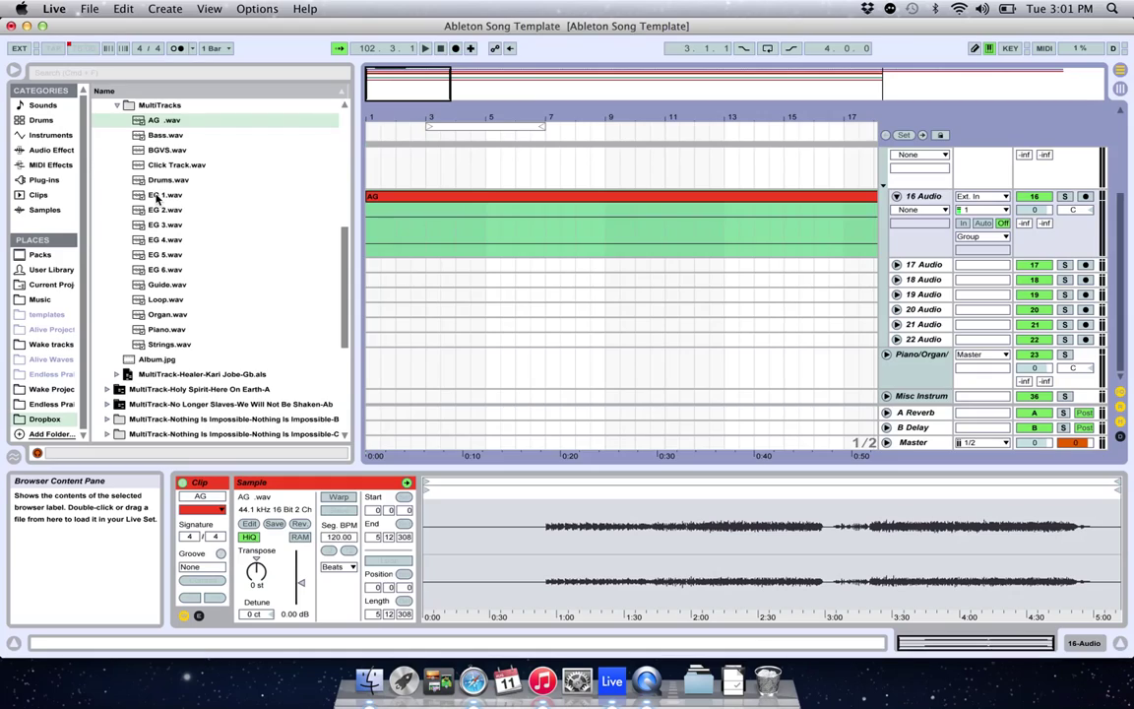
{"action": "left_click_drag", "start_coordinate": [156, 197], "coordinate": [377, 280]}
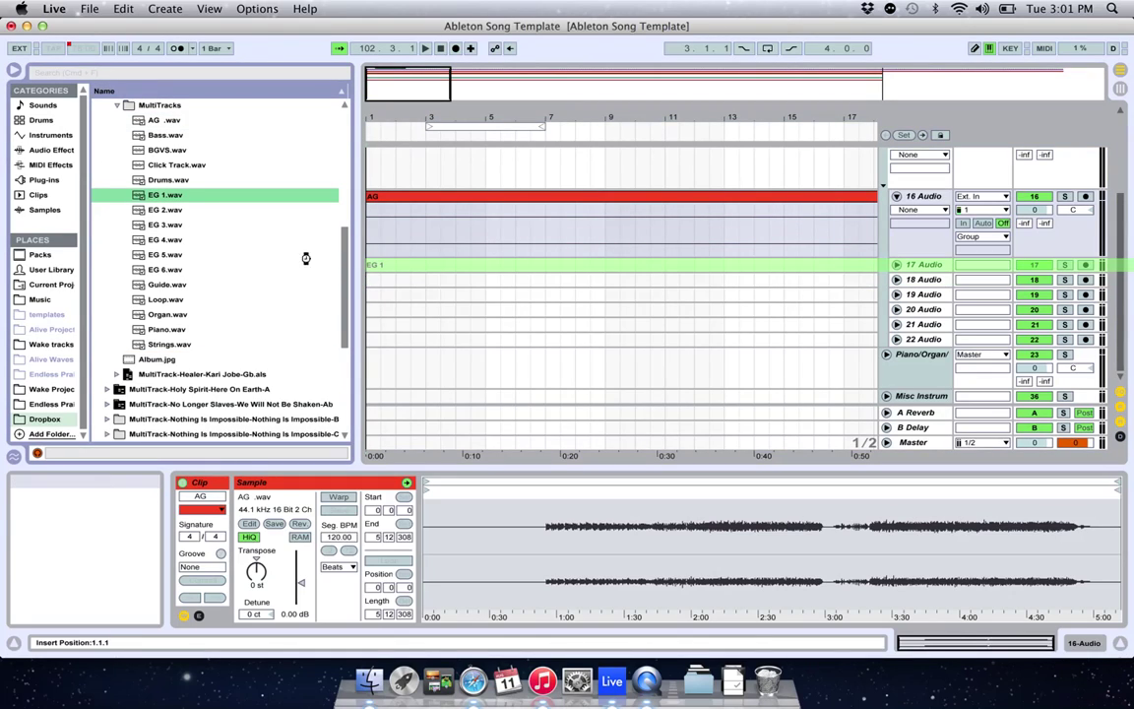
{"action": "left_click_drag", "start_coordinate": [165, 209], "coordinate": [374, 290]}
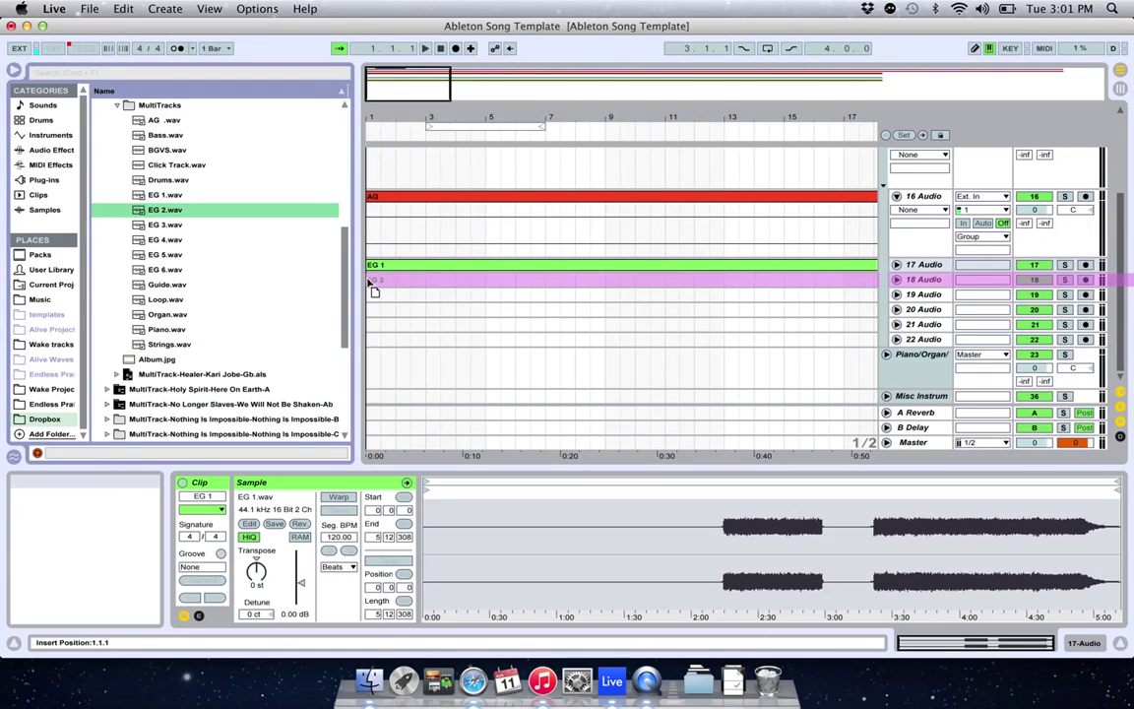
{"action": "left_click_drag", "start_coordinate": [164, 224], "coordinate": [374, 284]}
{"action": "left_click_drag", "start_coordinate": [160, 242], "coordinate": [375, 311]}
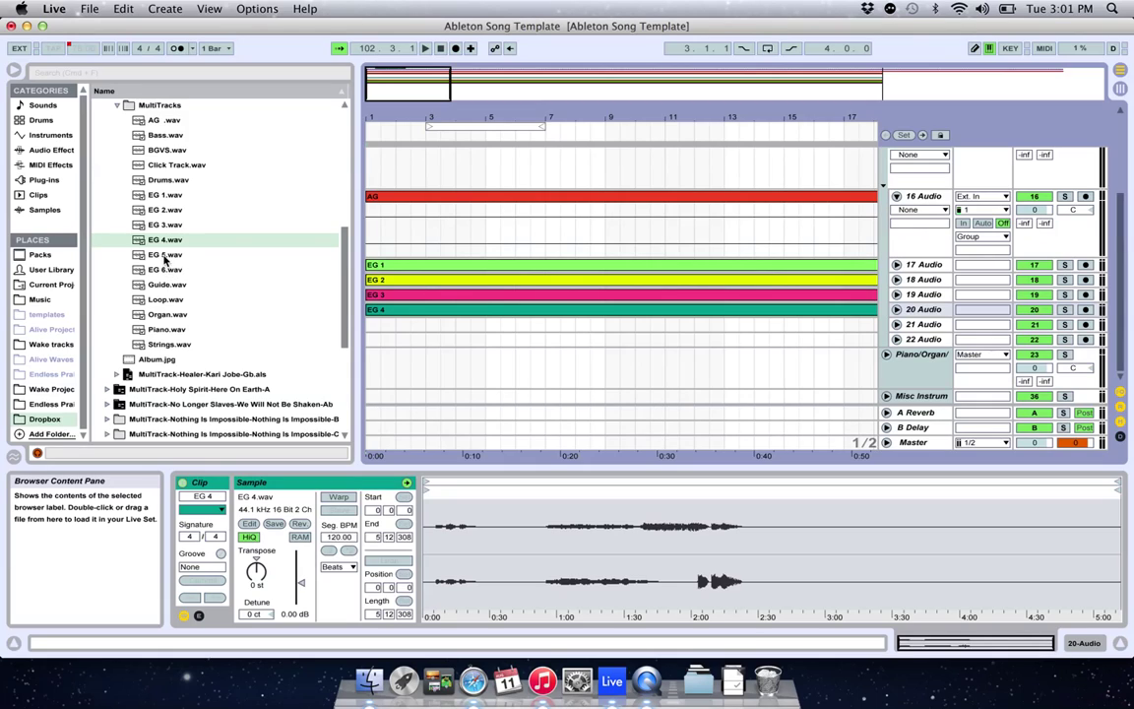
{"action": "left_click_drag", "start_coordinate": [165, 259], "coordinate": [366, 323]}
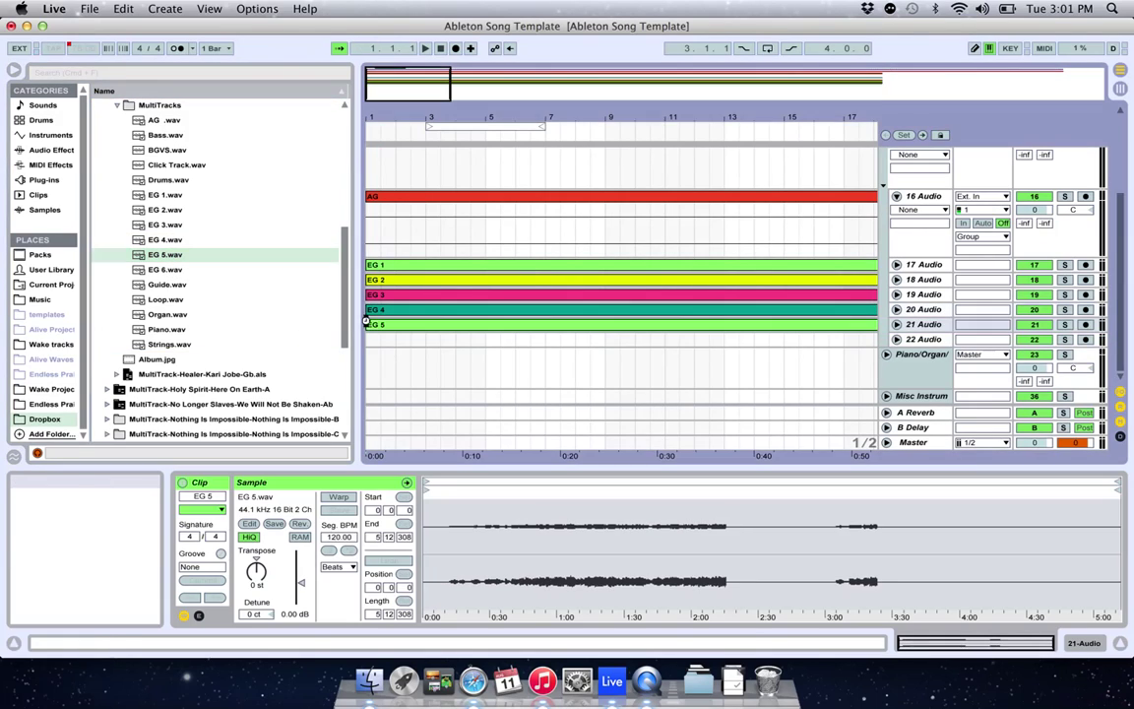
{"action": "left_click_drag", "start_coordinate": [167, 272], "coordinate": [374, 344]}
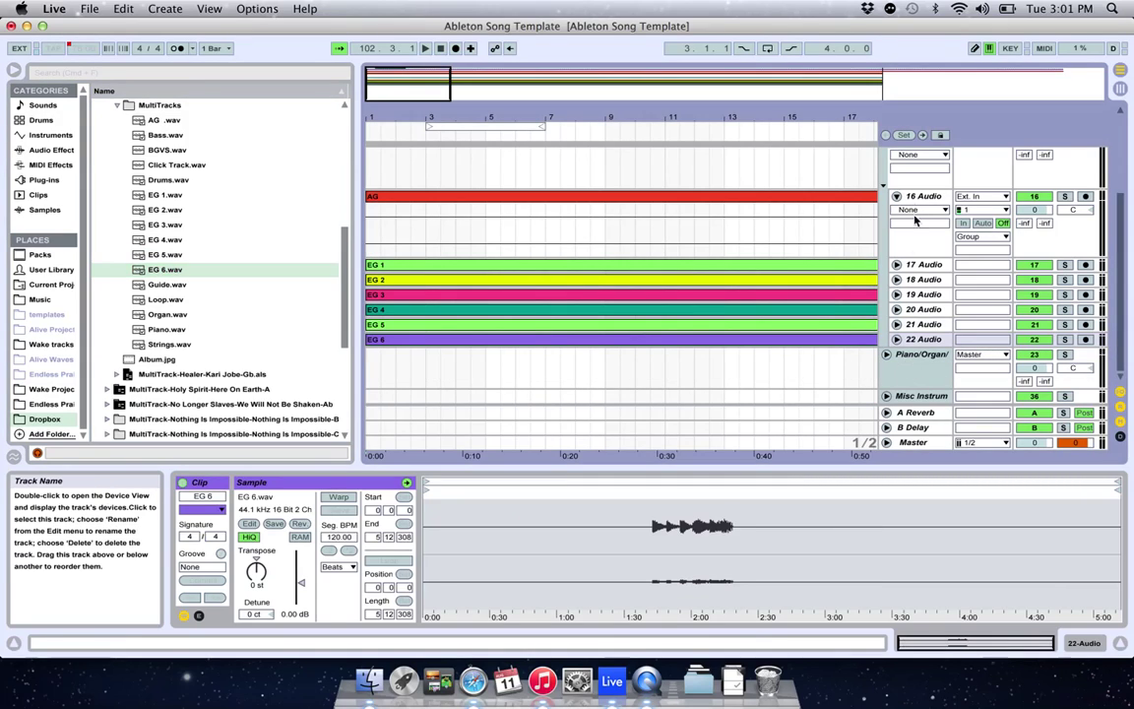
{"action": "scroll", "coordinate": [886, 295], "scroll_direction": "up", "scroll_amount": 4}
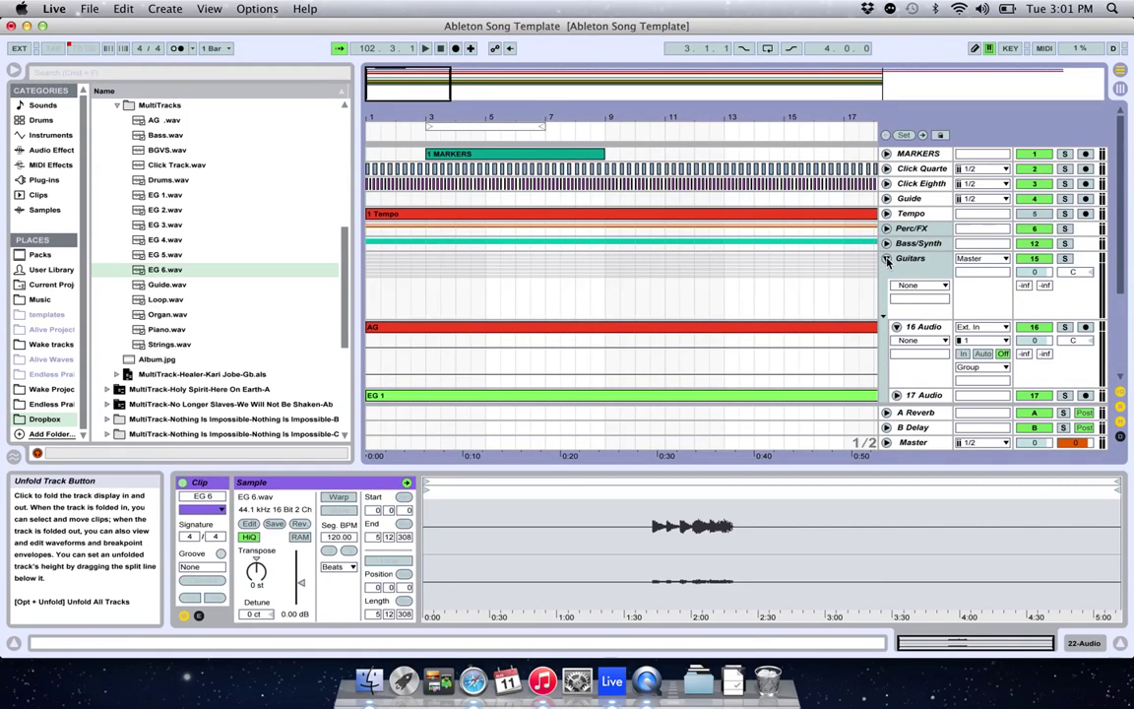
Step: Fold Guitars, place Piano.wav on 24 Audio and Organ.wav on 25 Audio, then fold Piano/Organ/Synth
{"action": "left_click", "coordinate": [886, 259]}
{"action": "left_click", "coordinate": [887, 286]}
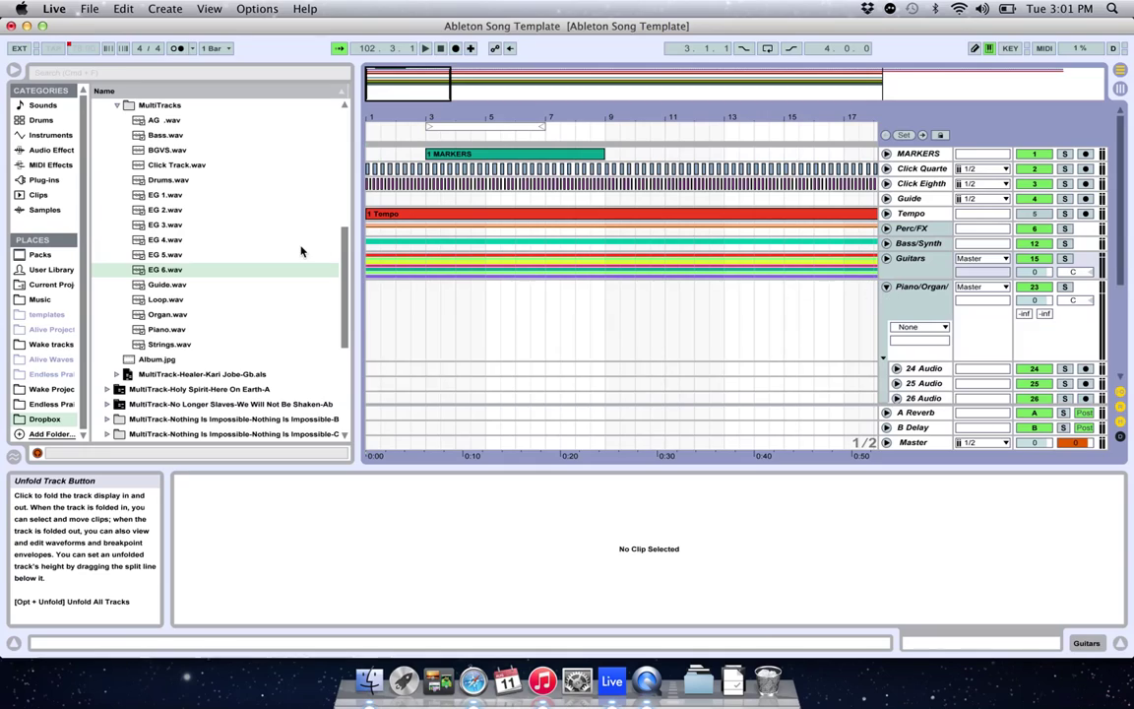
{"action": "scroll", "coordinate": [224, 285], "scroll_direction": "down", "scroll_amount": 2}
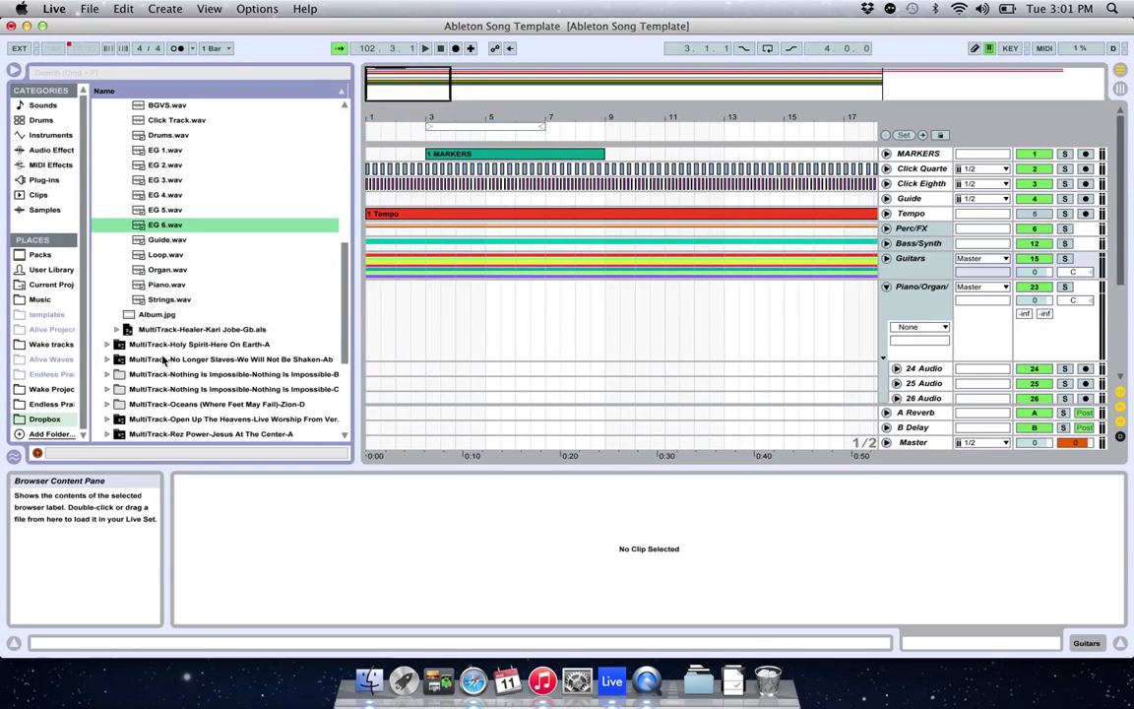
{"action": "left_click_drag", "start_coordinate": [160, 287], "coordinate": [369, 371]}
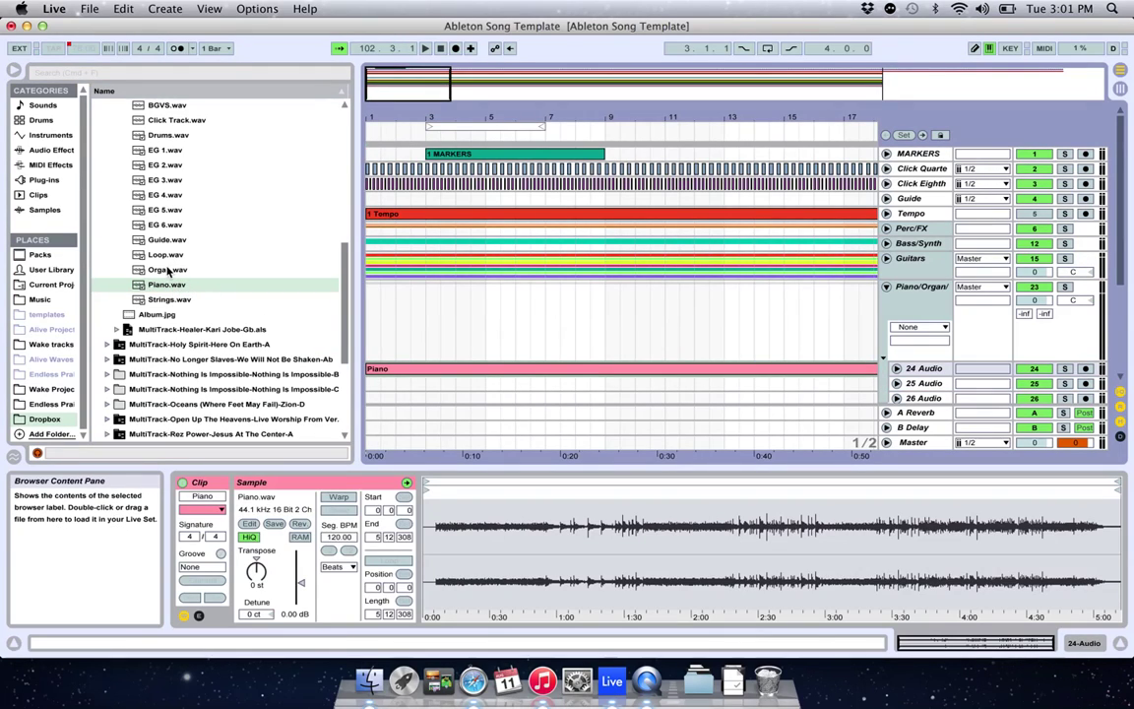
{"action": "left_click_drag", "start_coordinate": [167, 272], "coordinate": [375, 392]}
{"action": "scroll", "coordinate": [208, 192], "scroll_direction": "up", "scroll_amount": 2}
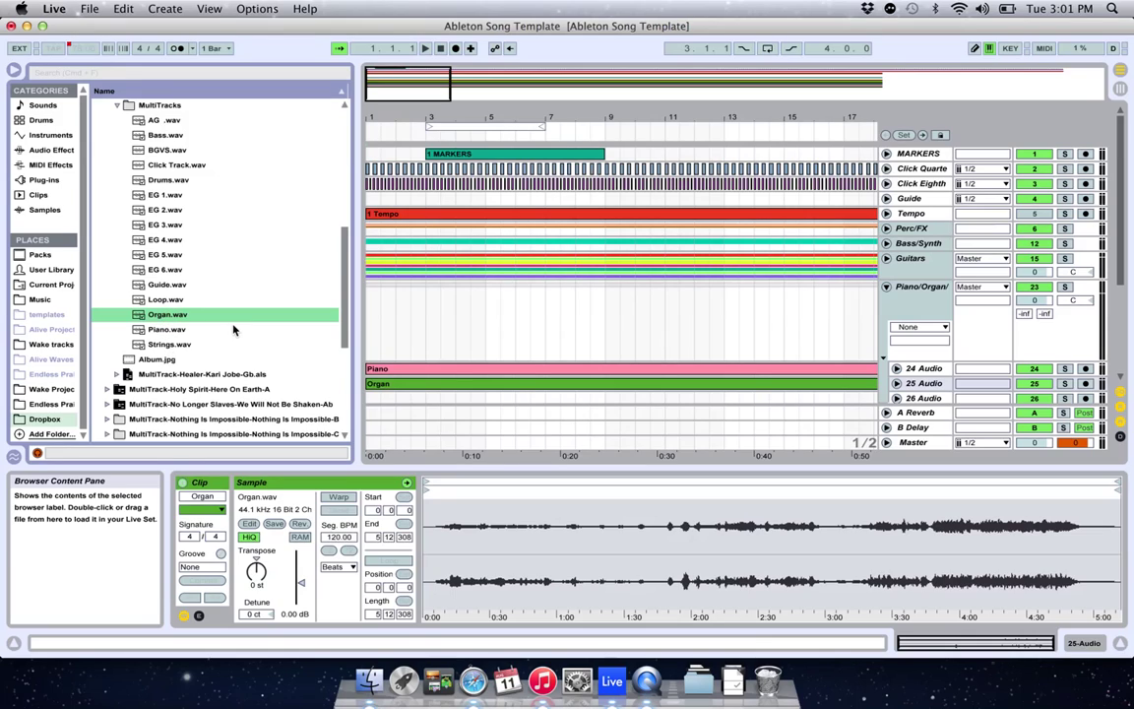
{"action": "left_click", "coordinate": [886, 288]}
Step: Place Strings.wav on the first Misc Instruments track and fold that group closed
{"action": "left_click", "coordinate": [886, 327]}
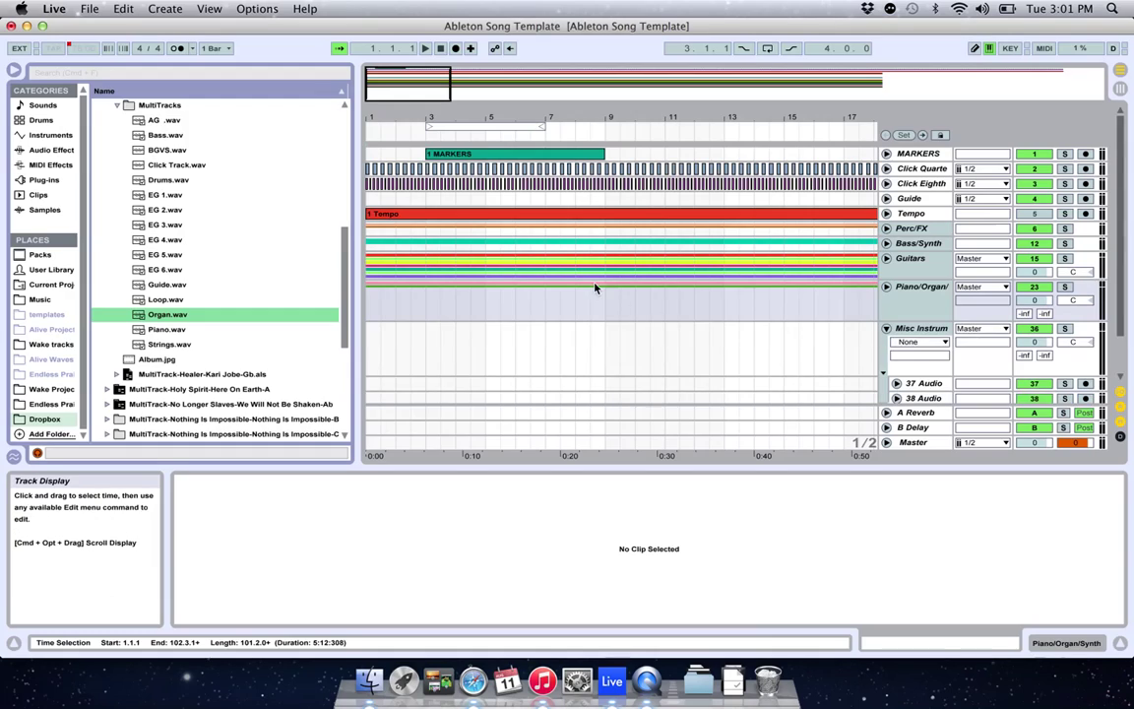
{"action": "scroll", "coordinate": [535, 253], "scroll_direction": "down", "scroll_amount": 2}
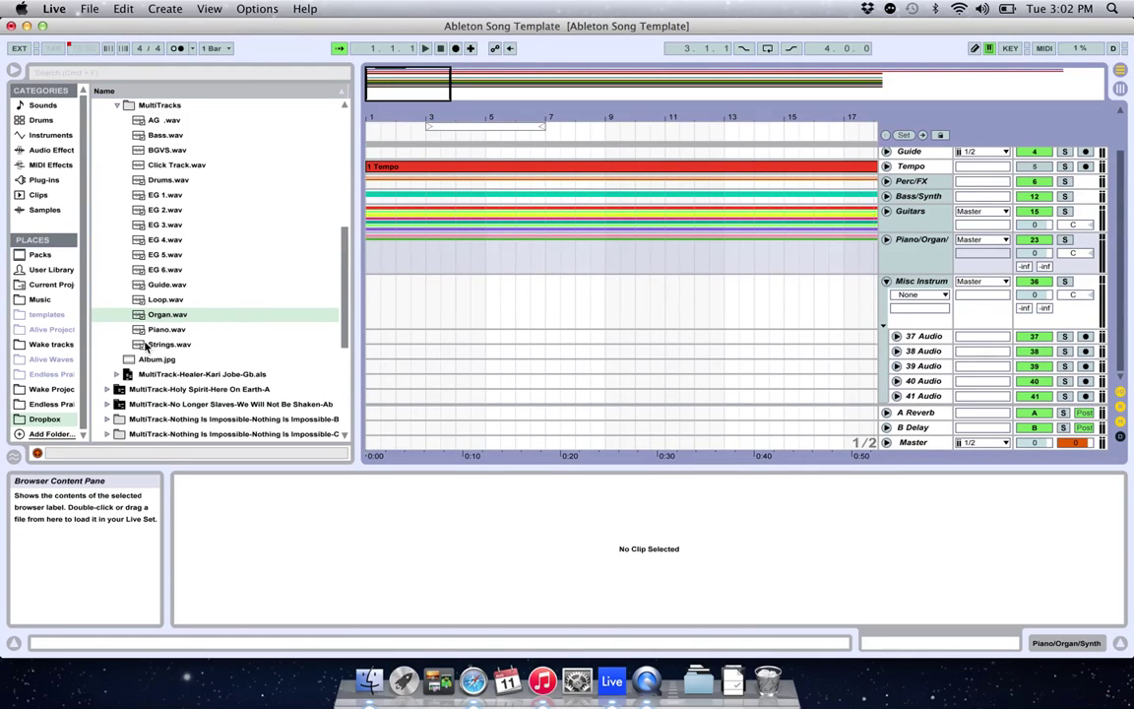
{"action": "left_click_drag", "start_coordinate": [158, 344], "coordinate": [375, 336]}
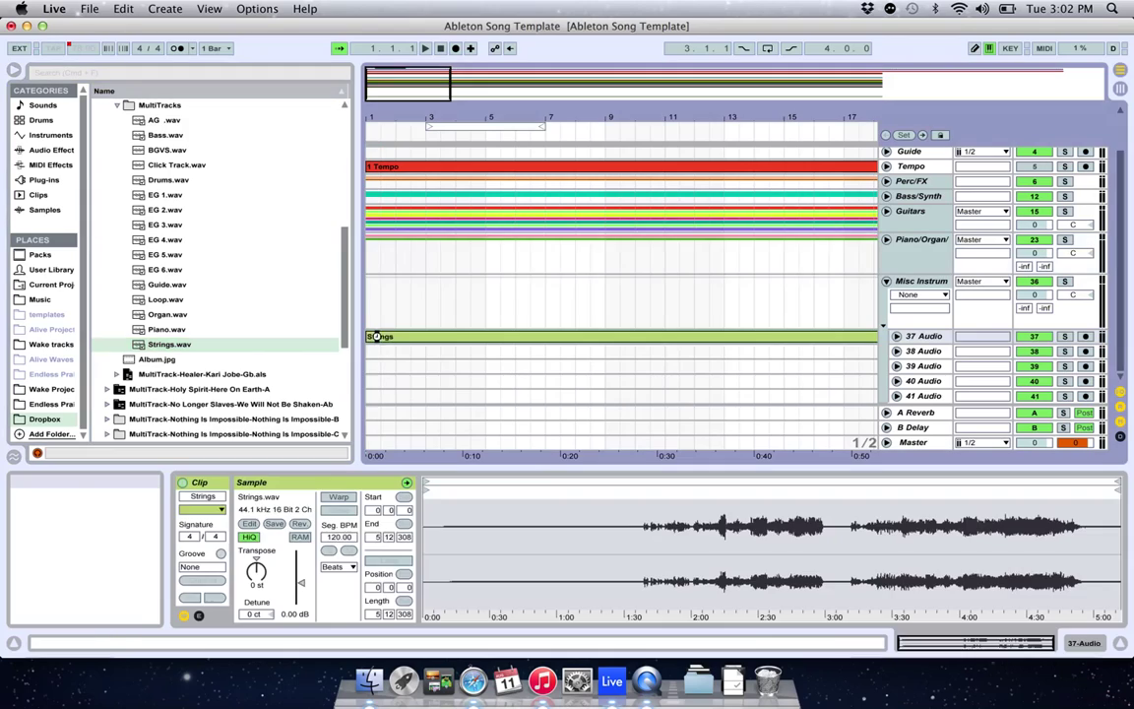
{"action": "left_click", "coordinate": [886, 281]}
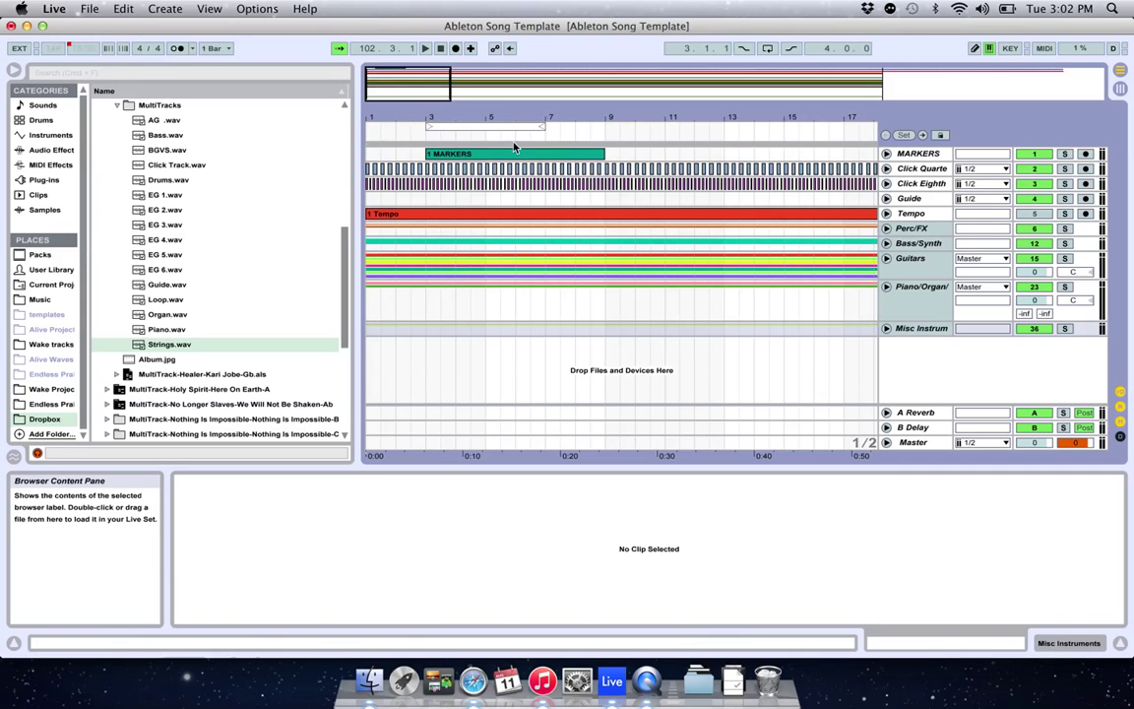
Step: Collapse the MultiTracks song folder and the MULTITRACKS folder in the browser
{"action": "left_click", "coordinate": [118, 106]}
{"action": "scroll", "coordinate": [112, 162], "scroll_direction": "up", "scroll_amount": 4}
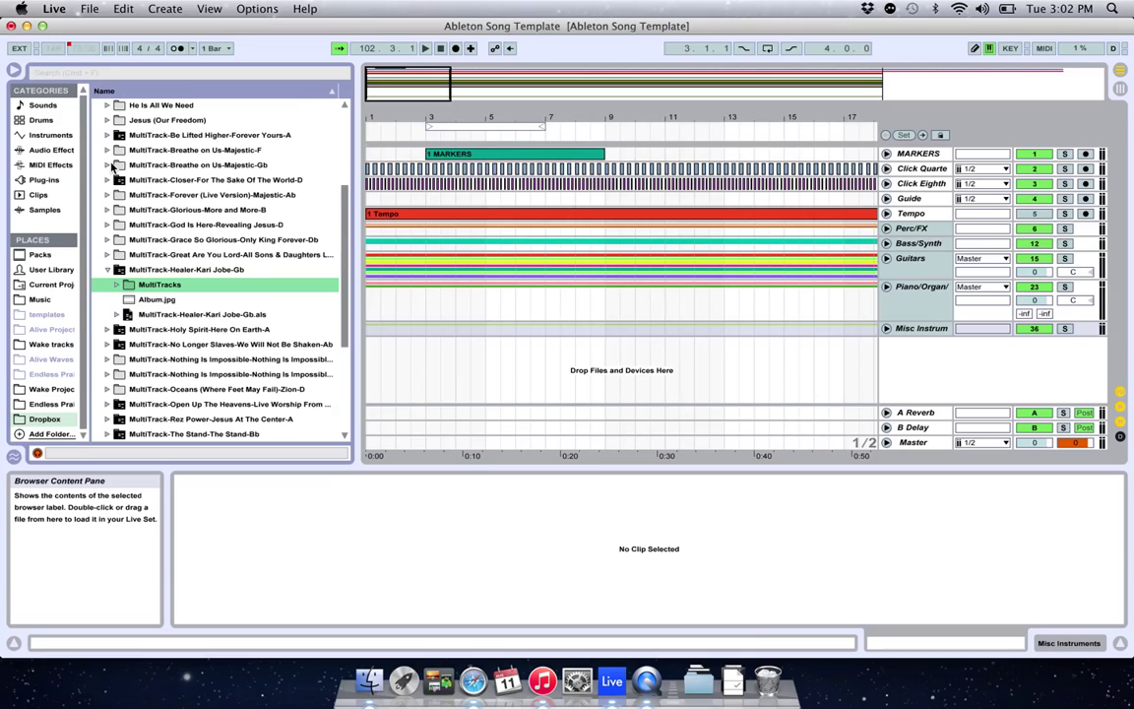
{"action": "scroll", "coordinate": [110, 236], "scroll_direction": "up", "scroll_amount": 2}
{"action": "scroll", "coordinate": [110, 317], "scroll_direction": "up", "scroll_amount": 5}
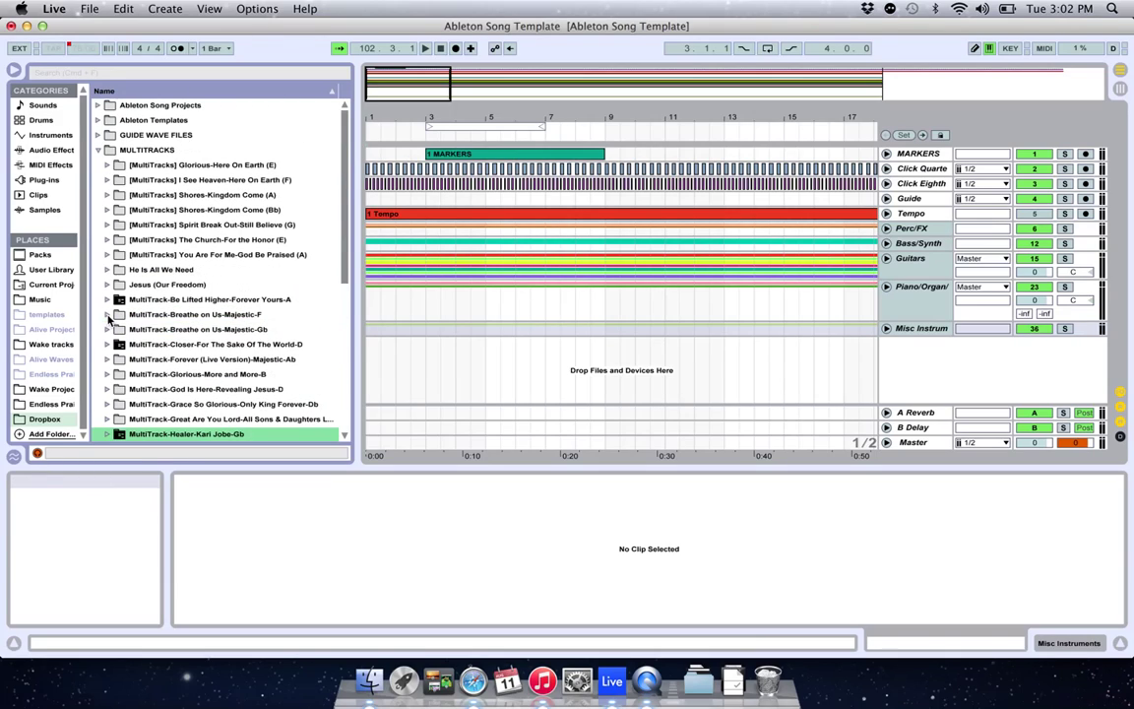
{"action": "left_click", "coordinate": [97, 150]}
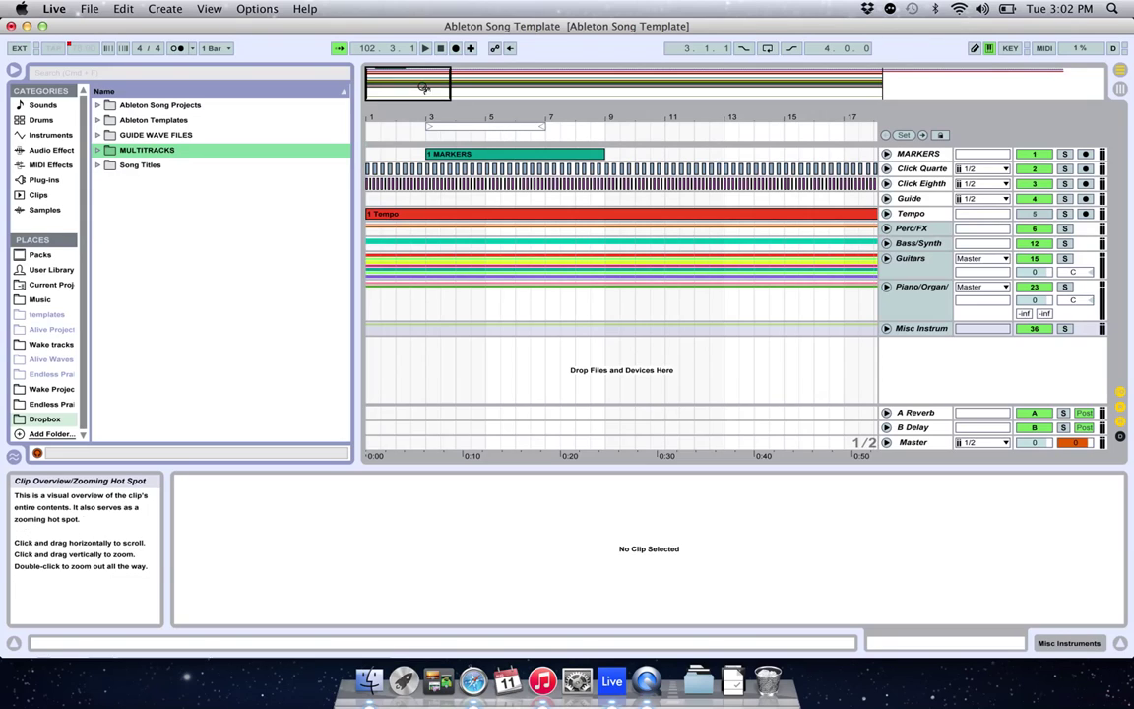
Step: Zoom the arrangement in to show bars 1 to 5
{"action": "left_click_drag", "start_coordinate": [424, 86], "coordinate": [421, 86]}
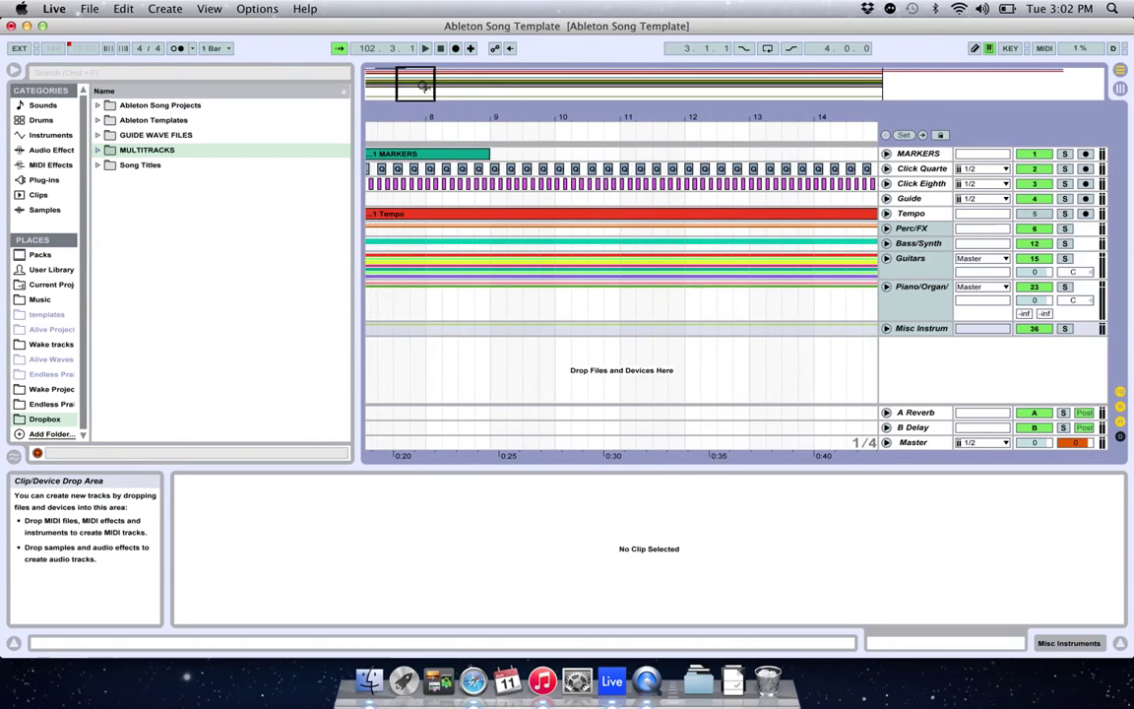
{"action": "scroll", "coordinate": [454, 271], "scroll_direction": "left", "scroll_amount": 10}
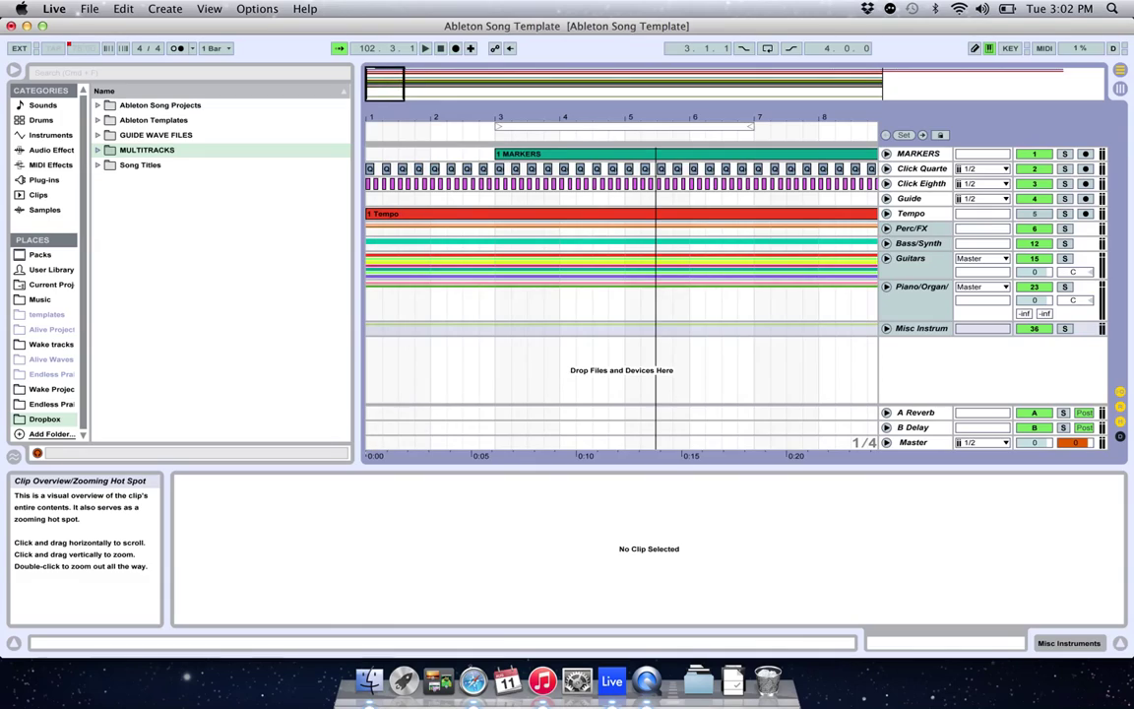
{"action": "key", "text": "plus"}
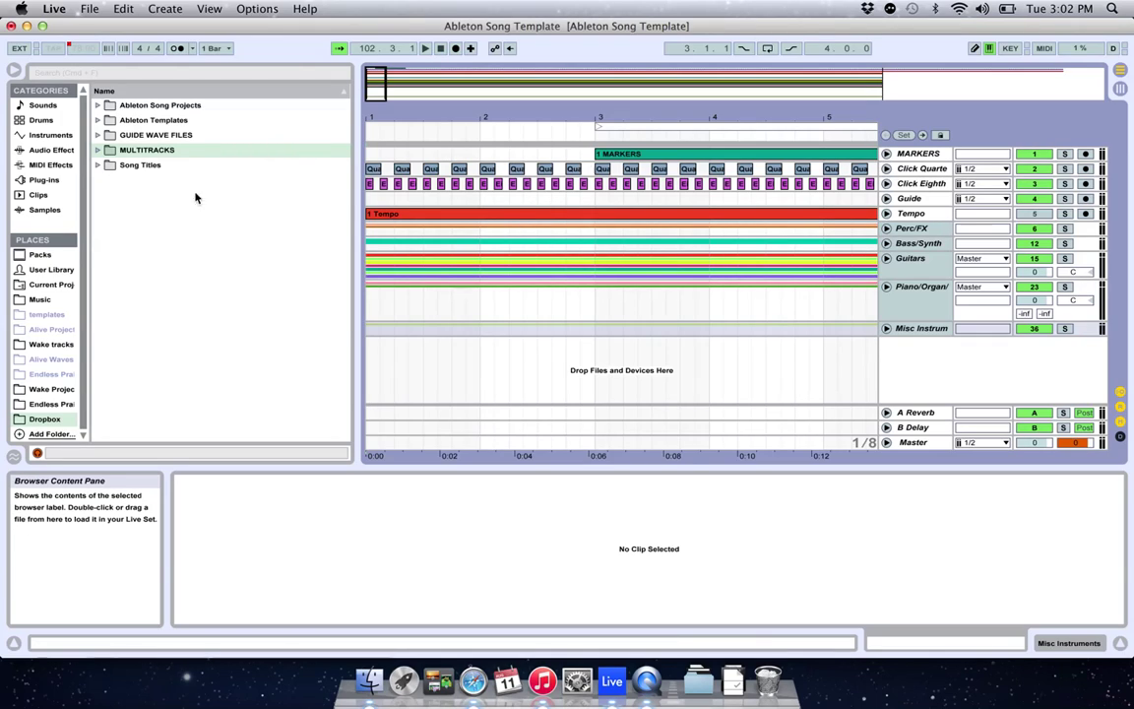
Step: Open GUIDE WAVE FILES and place Intro.wav on the Guide track
{"action": "left_click", "coordinate": [97, 135]}
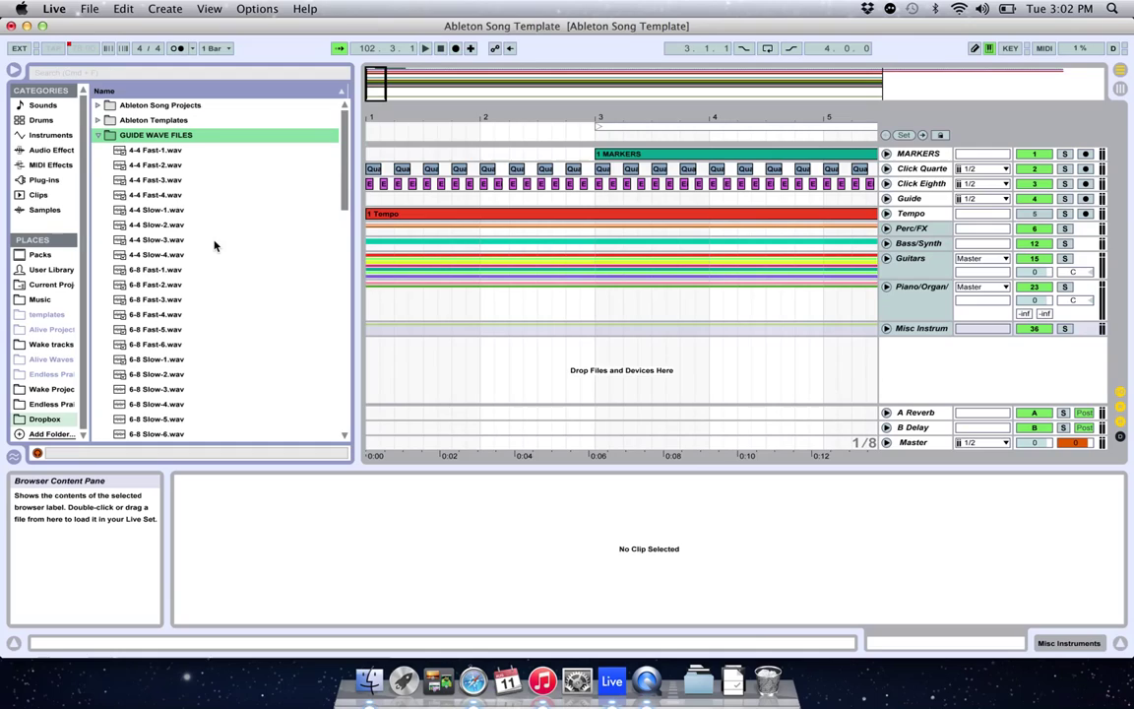
{"action": "scroll", "coordinate": [215, 246], "scroll_direction": "down", "scroll_amount": 15}
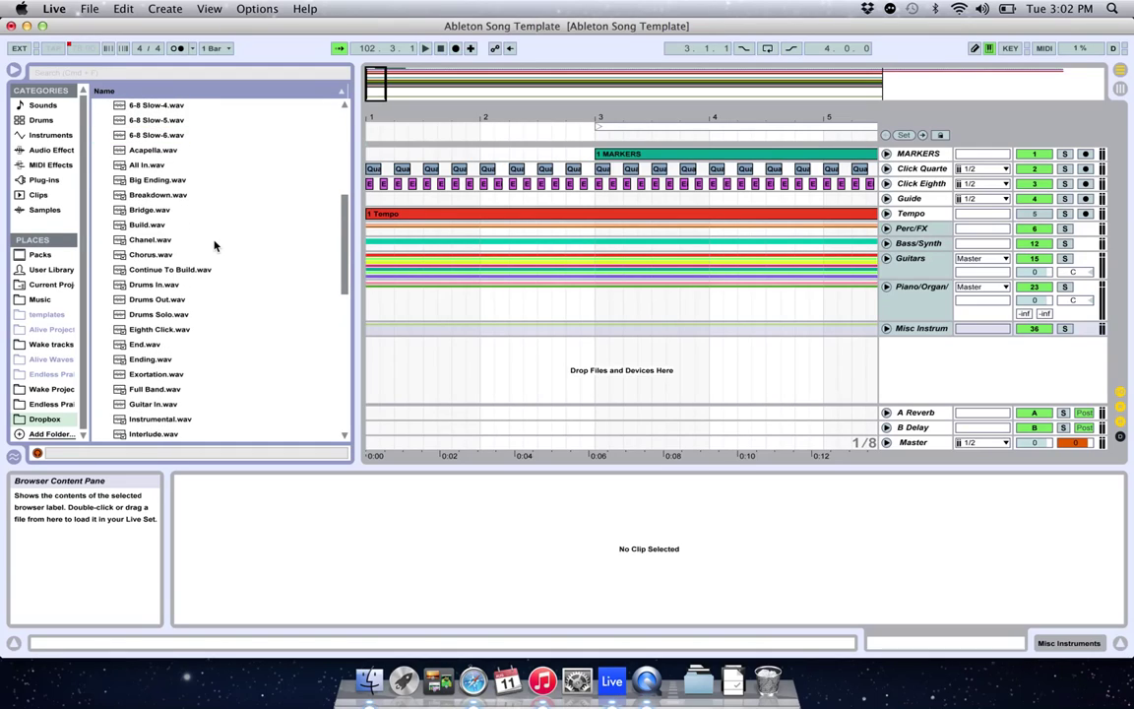
{"action": "scroll", "coordinate": [215, 246], "scroll_direction": "up", "scroll_amount": 3}
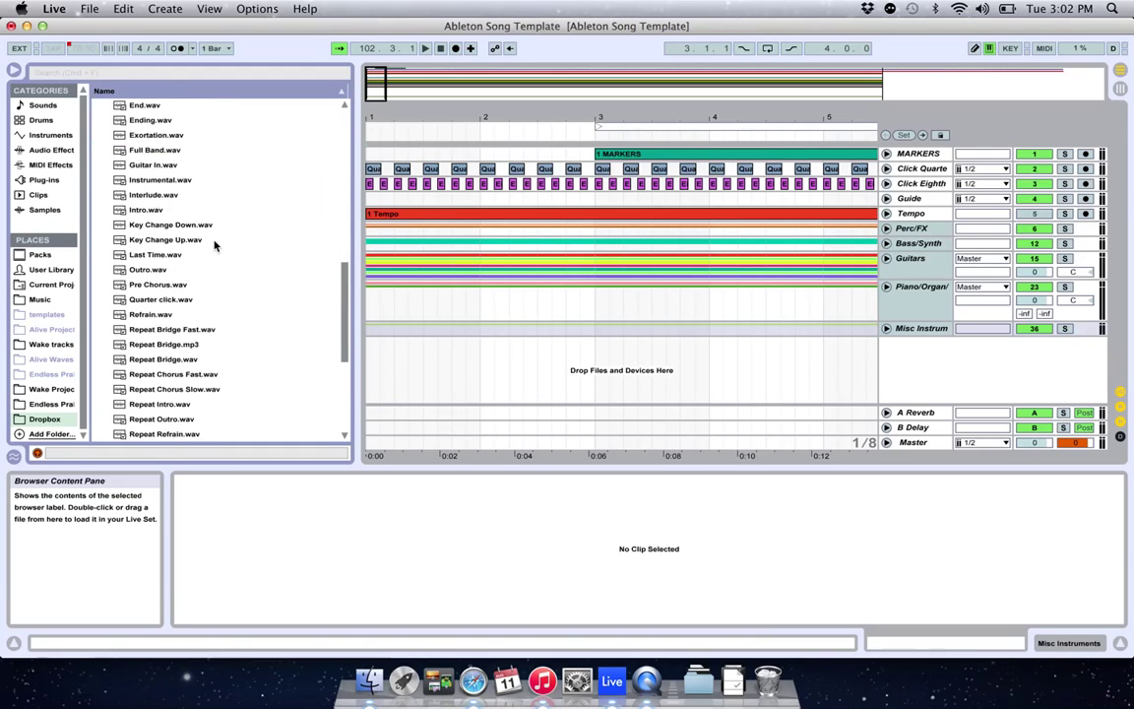
{"action": "scroll", "coordinate": [215, 246], "scroll_direction": "down", "scroll_amount": 2}
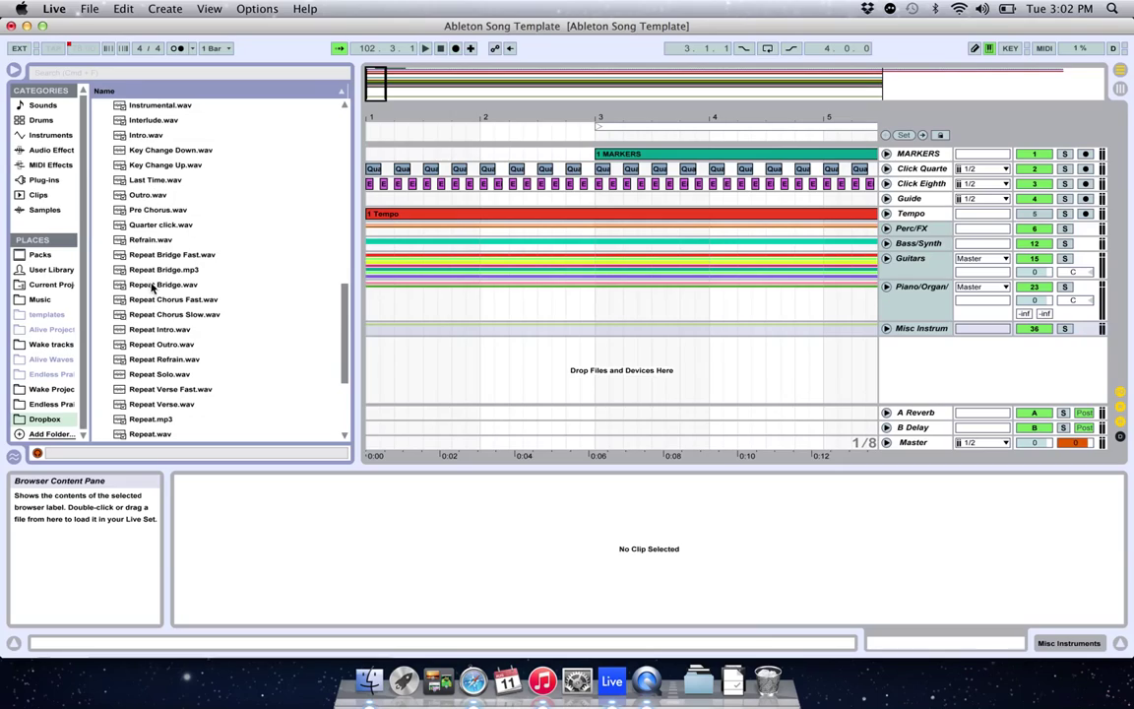
{"action": "scroll", "coordinate": [157, 284], "scroll_direction": "up", "scroll_amount": 2}
{"action": "left_click_drag", "start_coordinate": [138, 194], "coordinate": [425, 199]}
Step: Place 4-4 Slow-1 at bar 2 on Guide, followed by 4-4 Slow-2 and Slow-3
{"action": "scroll", "coordinate": [193, 133], "scroll_direction": "up", "scroll_amount": 8}
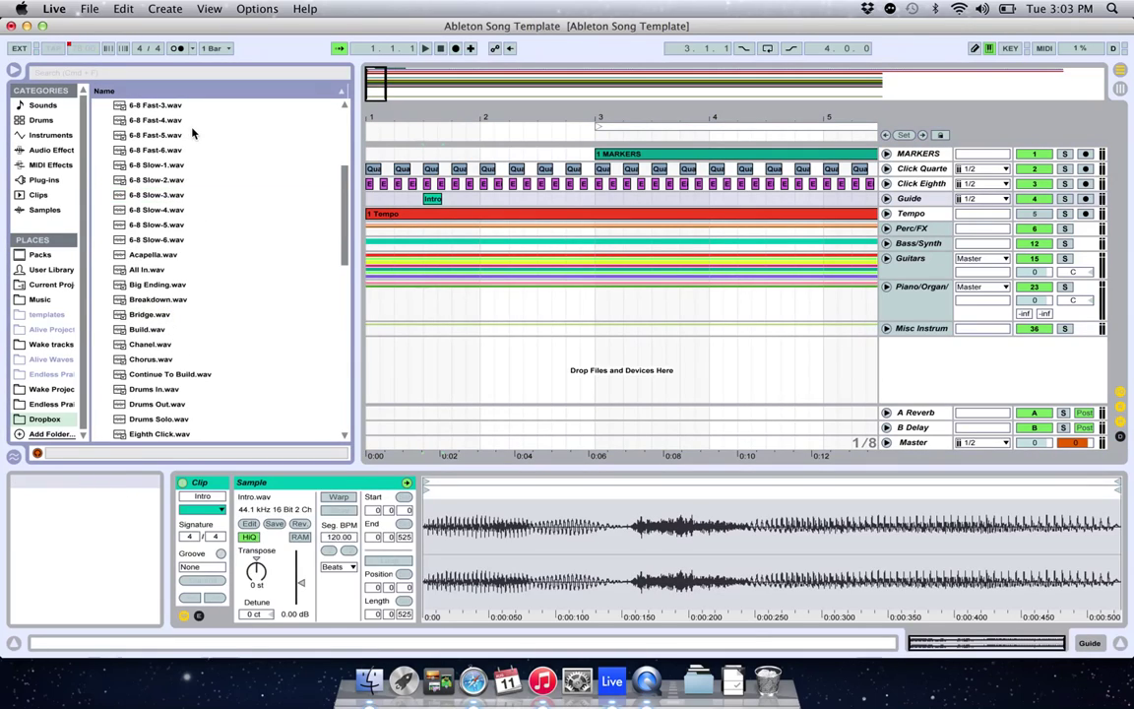
{"action": "scroll", "coordinate": [168, 174], "scroll_direction": "up", "scroll_amount": 2}
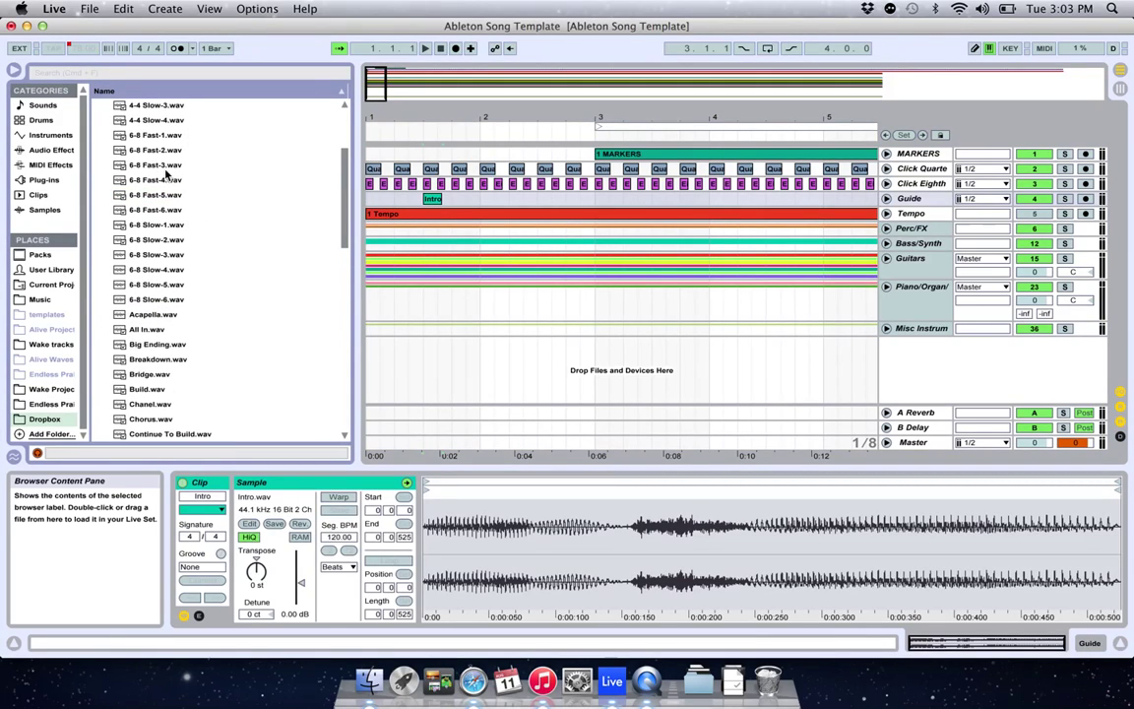
{"action": "scroll", "coordinate": [168, 174], "scroll_direction": "up", "scroll_amount": 3}
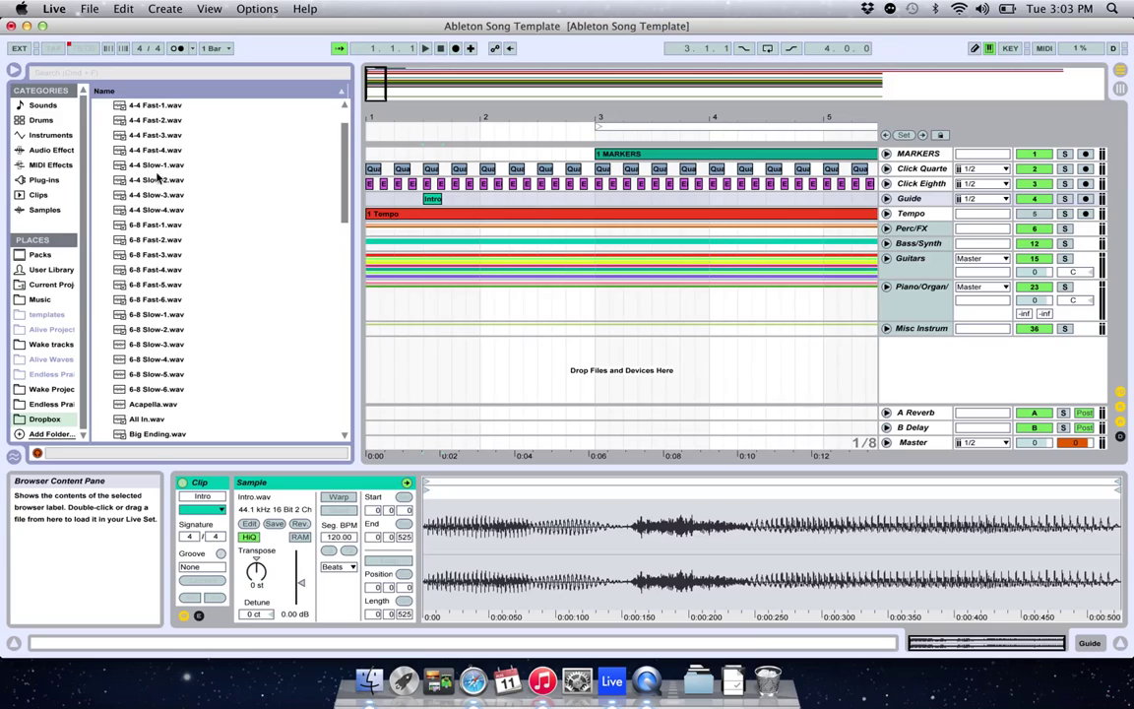
{"action": "left_click", "coordinate": [153, 165]}
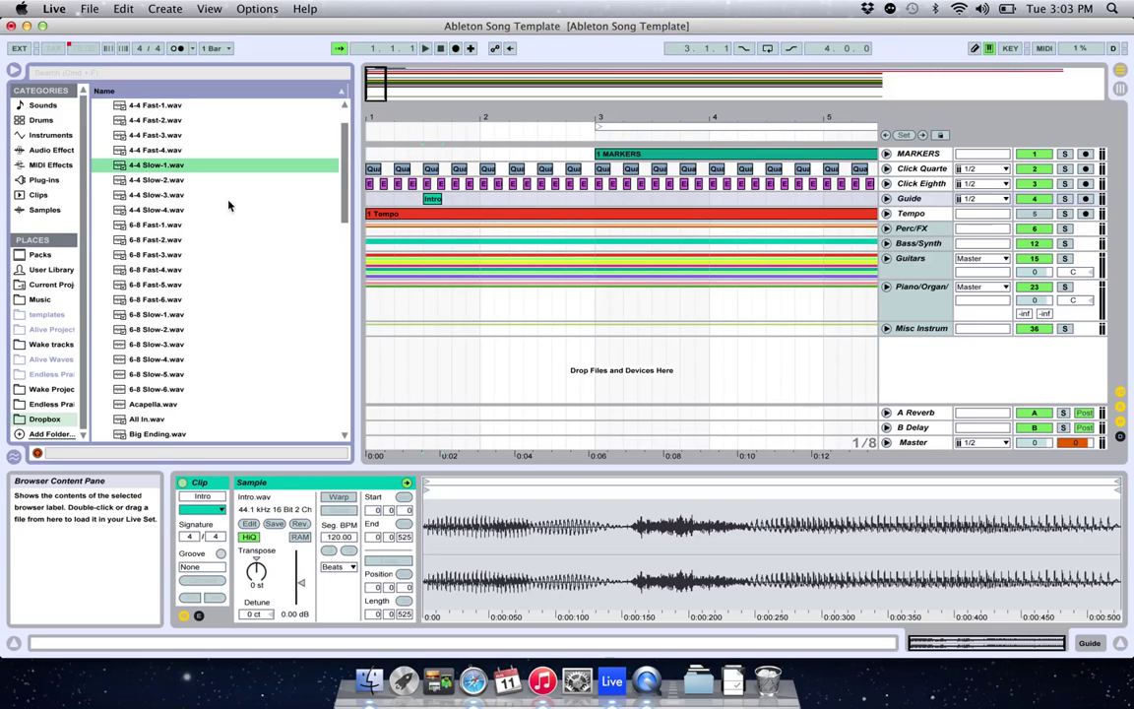
{"action": "left_click", "coordinate": [494, 209]}
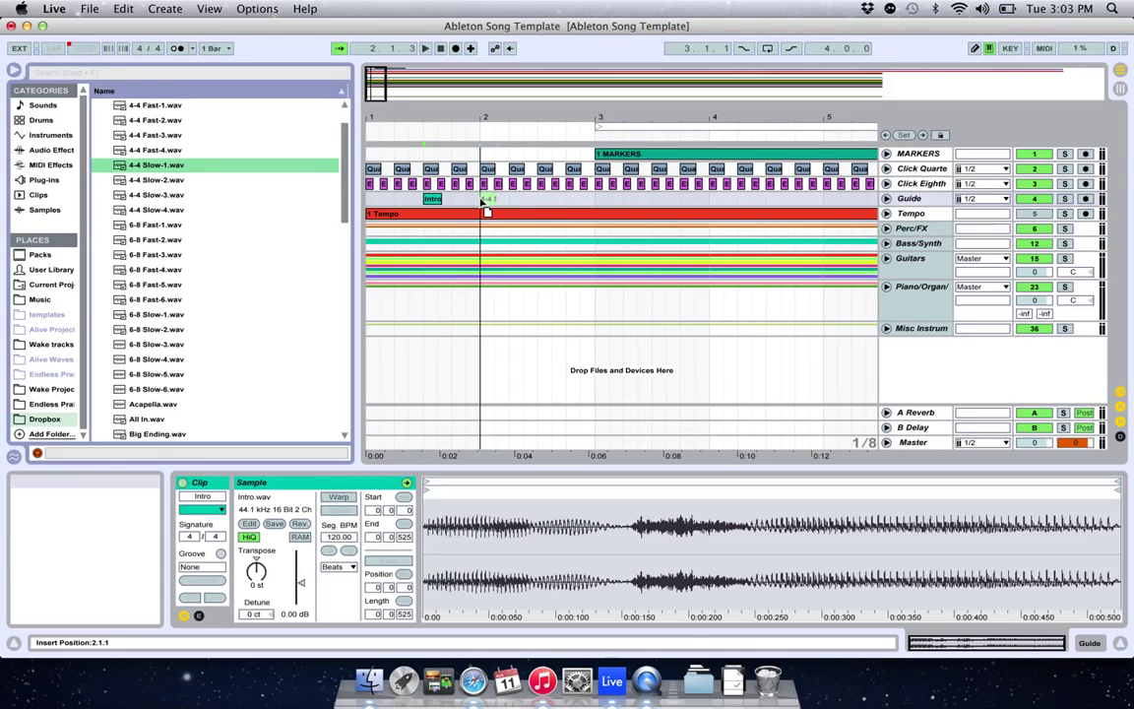
{"action": "left_click_drag", "start_coordinate": [482, 200], "coordinate": [484, 200]}
{"action": "left_click_drag", "start_coordinate": [158, 182], "coordinate": [520, 202]}
{"action": "left_click_drag", "start_coordinate": [156, 195], "coordinate": [529, 200]}
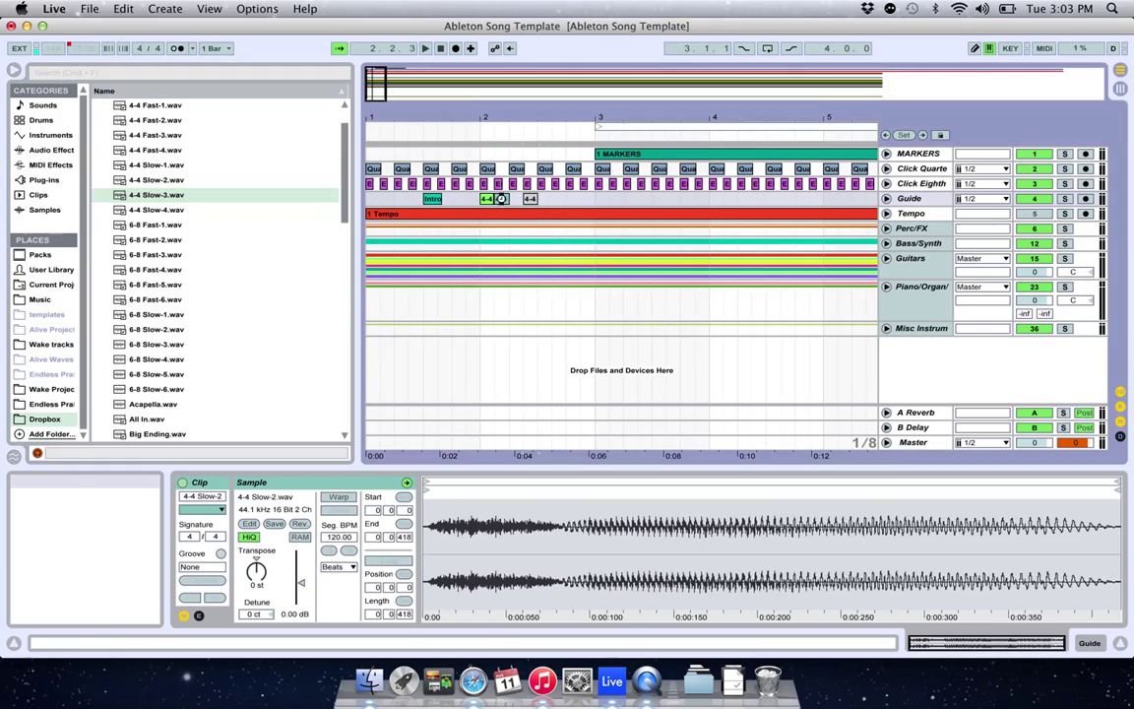
Step: Move 4-4 Slow-2 to beat 2.2, add 4-4 Slow-4 at beat 2.4, and play back the cues
{"action": "left_click", "coordinate": [538, 201]}
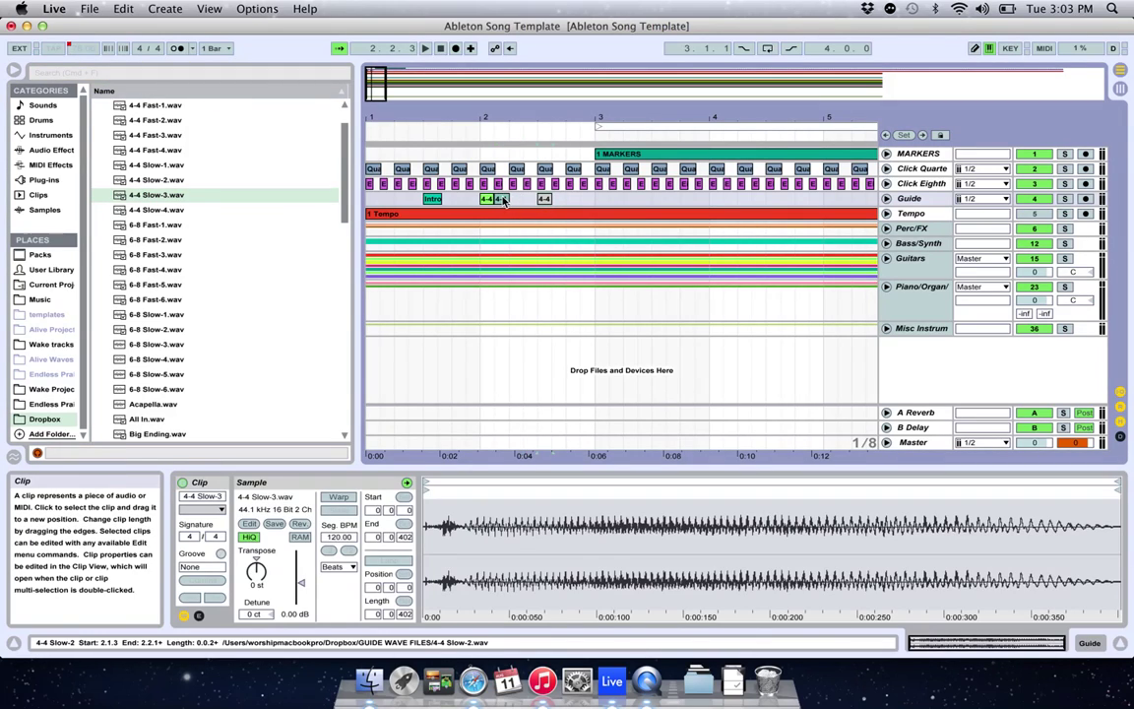
{"action": "left_click", "coordinate": [511, 201]}
{"action": "left_click_drag", "start_coordinate": [519, 198], "coordinate": [517, 198]}
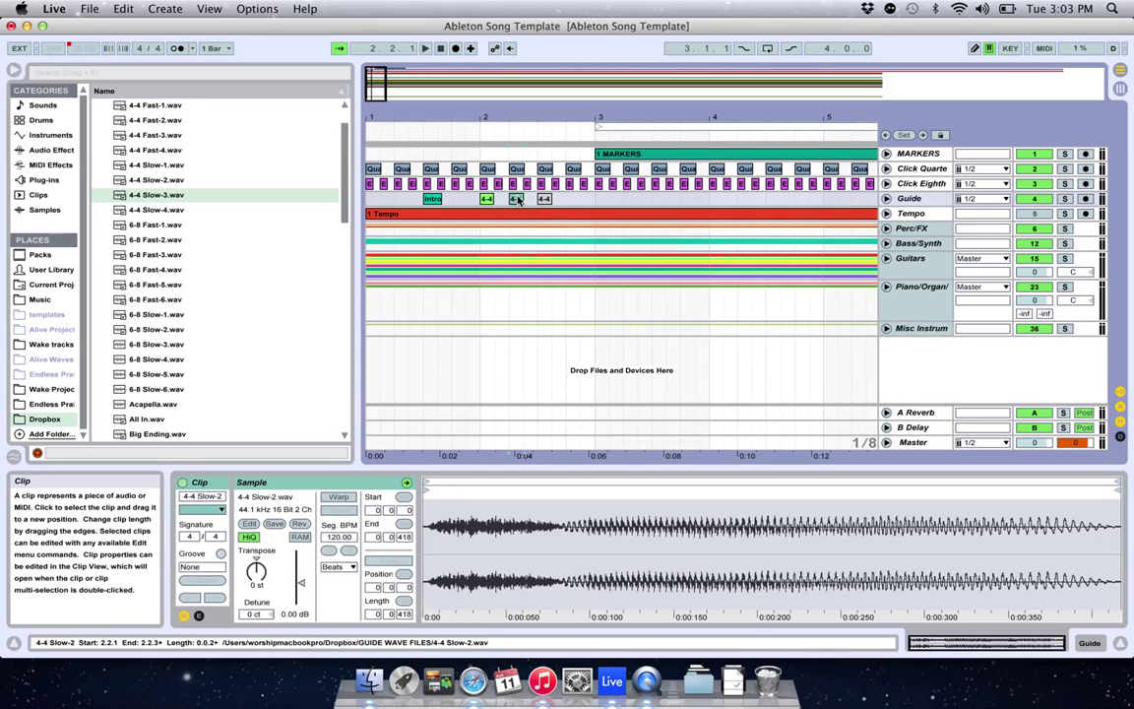
{"action": "left_click_drag", "start_coordinate": [146, 210], "coordinate": [573, 199]}
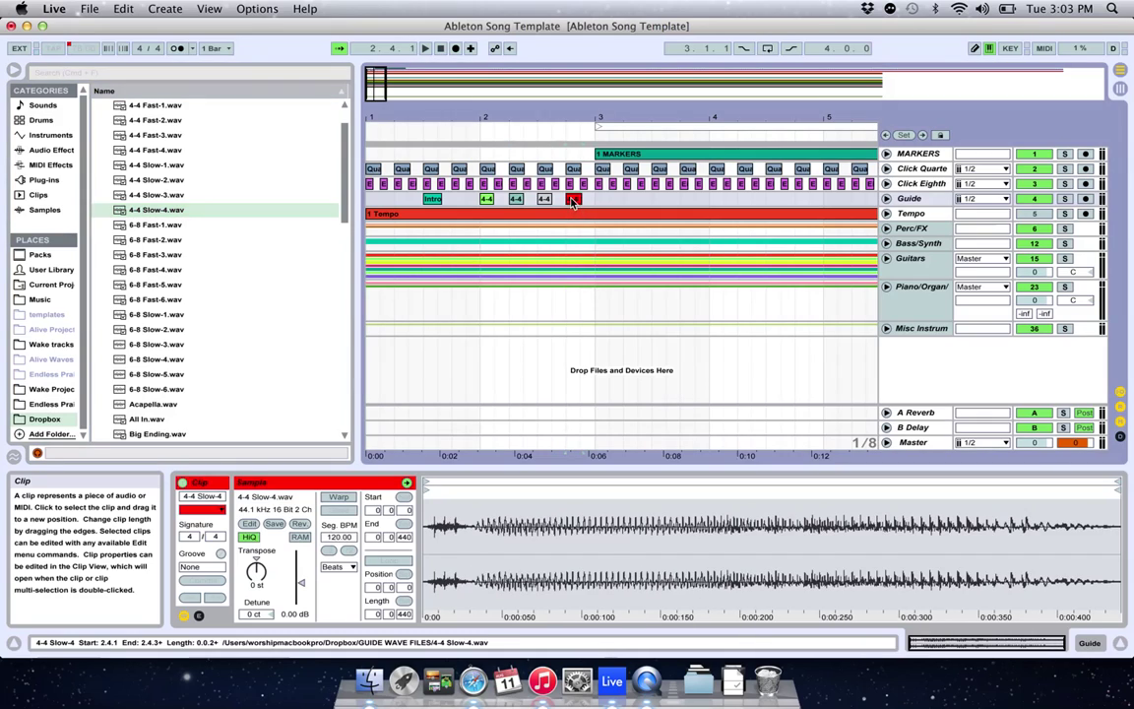
{"action": "left_click", "coordinate": [377, 204]}
{"action": "key", "text": "space"}
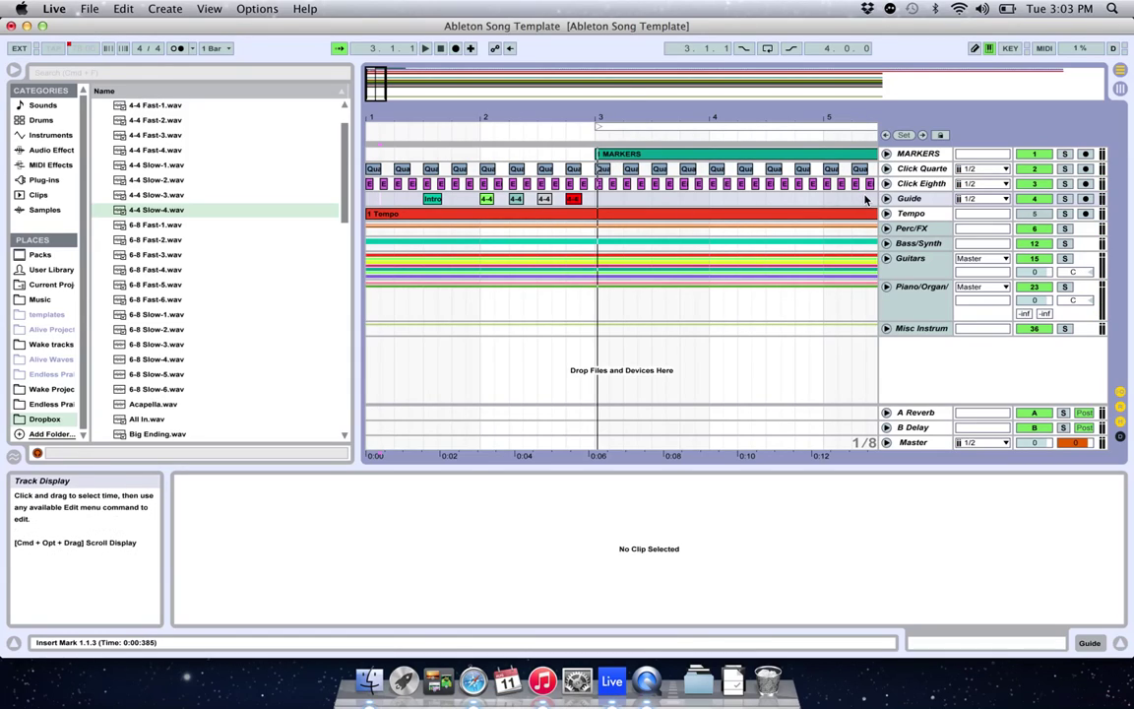
Step: Collapse the GUIDE WAVE FILES folder and scroll the arrangement toward the bar 3 marker
{"action": "scroll", "coordinate": [864, 200], "scroll_direction": "right", "scroll_amount": 10}
{"action": "scroll", "coordinate": [864, 199], "scroll_direction": "left", "scroll_amount": 10}
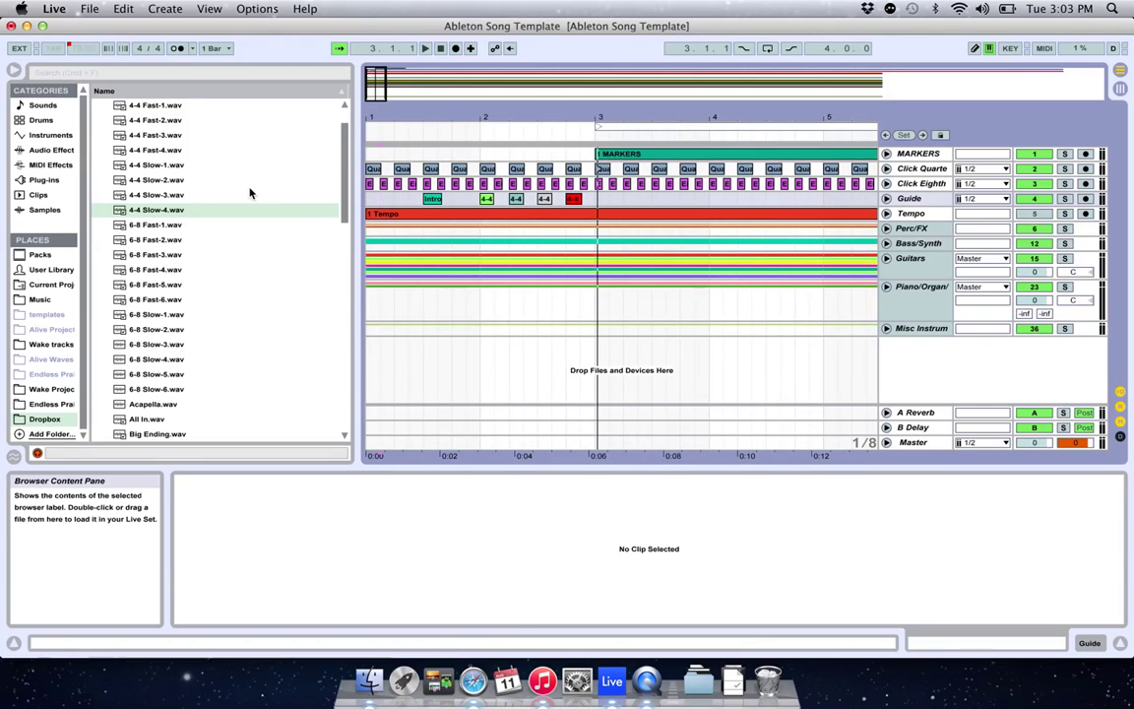
{"action": "scroll", "coordinate": [248, 192], "scroll_direction": "up", "scroll_amount": 3}
{"action": "left_click", "coordinate": [99, 134]}
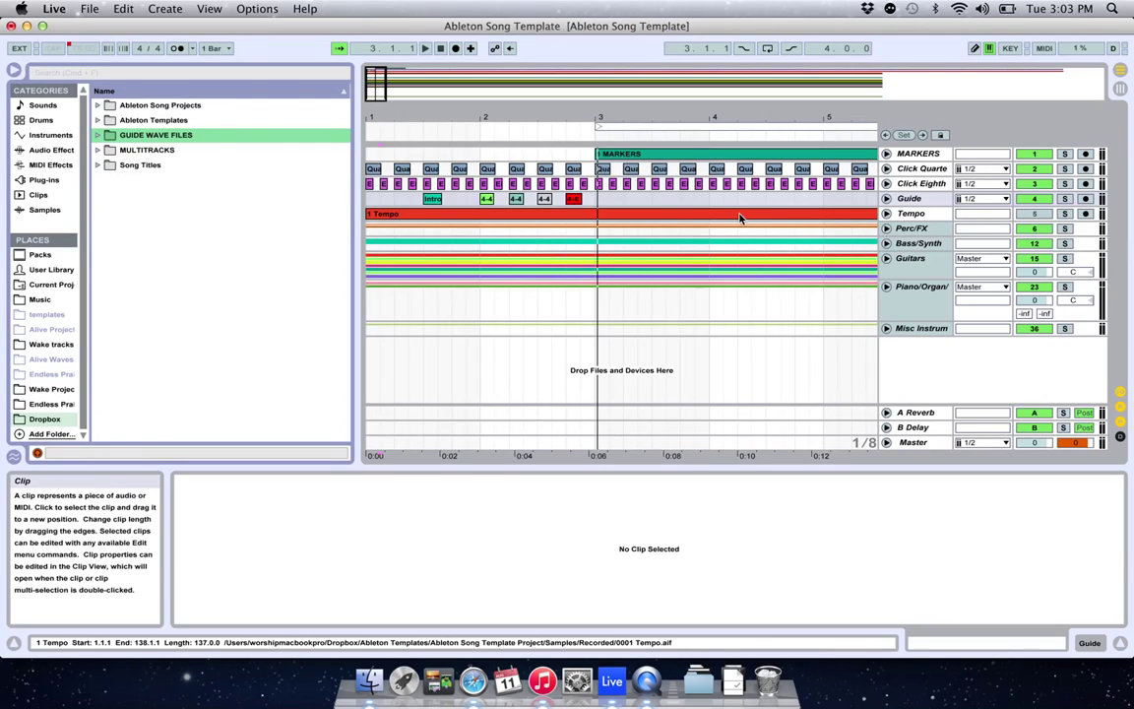
{"action": "left_click", "coordinate": [98, 135]}
{"action": "scroll", "coordinate": [283, 301], "scroll_direction": "down", "scroll_amount": 20}
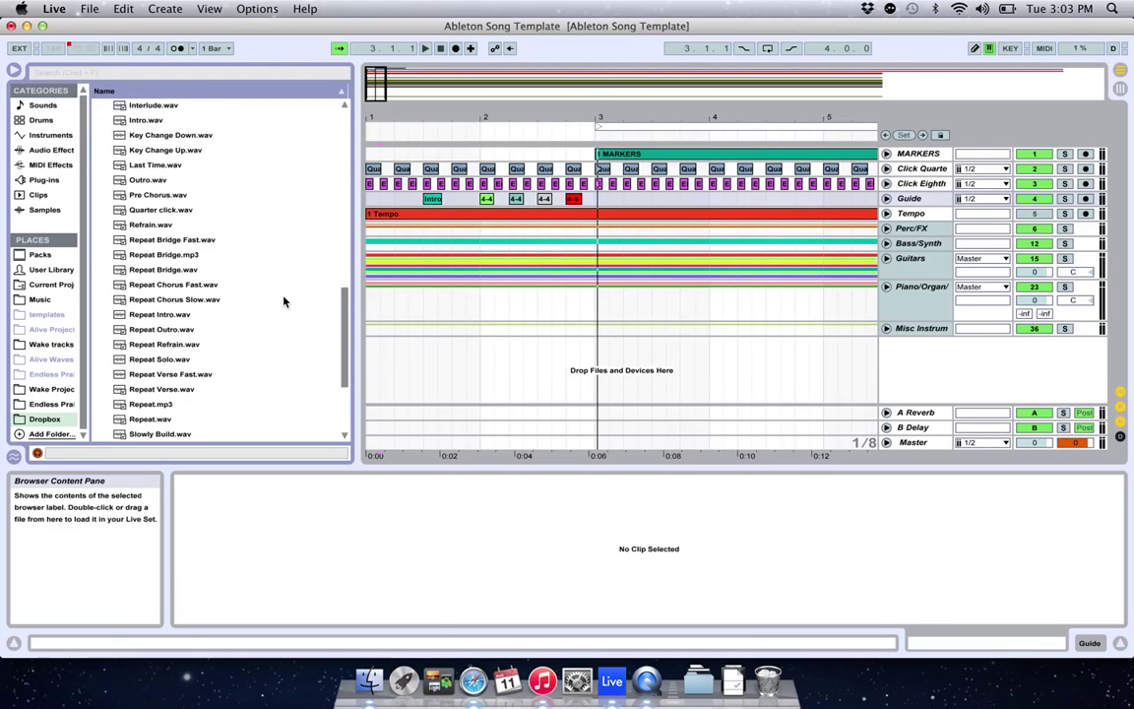
{"action": "scroll", "coordinate": [283, 301], "scroll_direction": "up", "scroll_amount": 20}
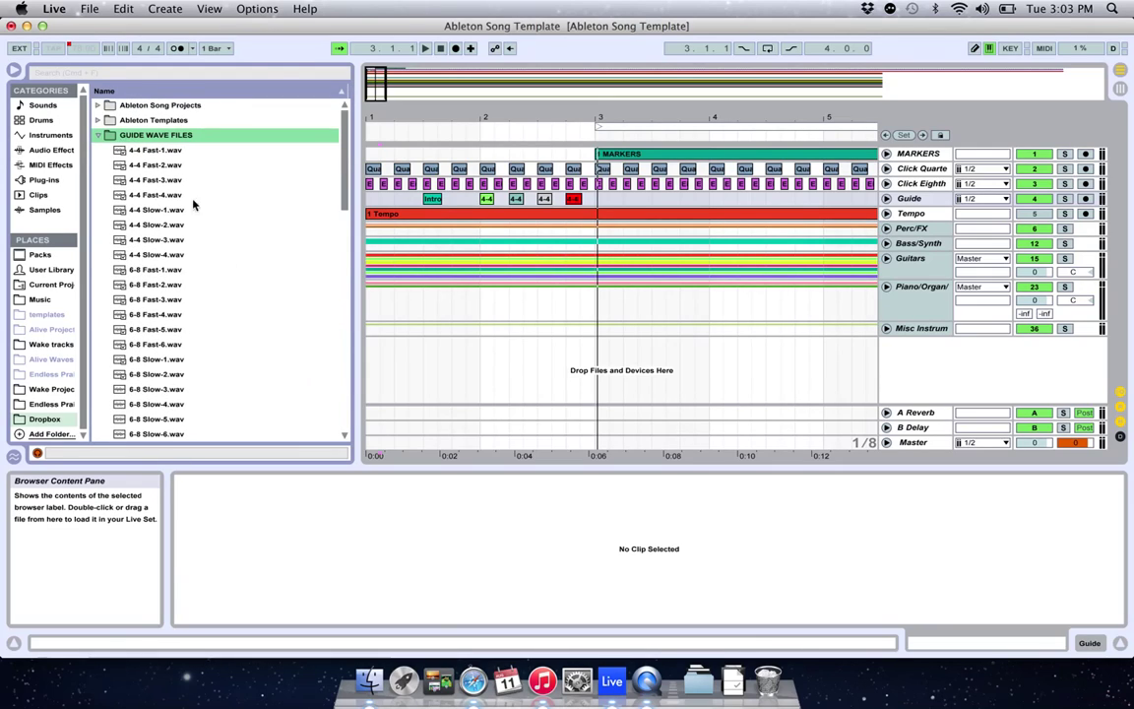
{"action": "left_click", "coordinate": [98, 137]}
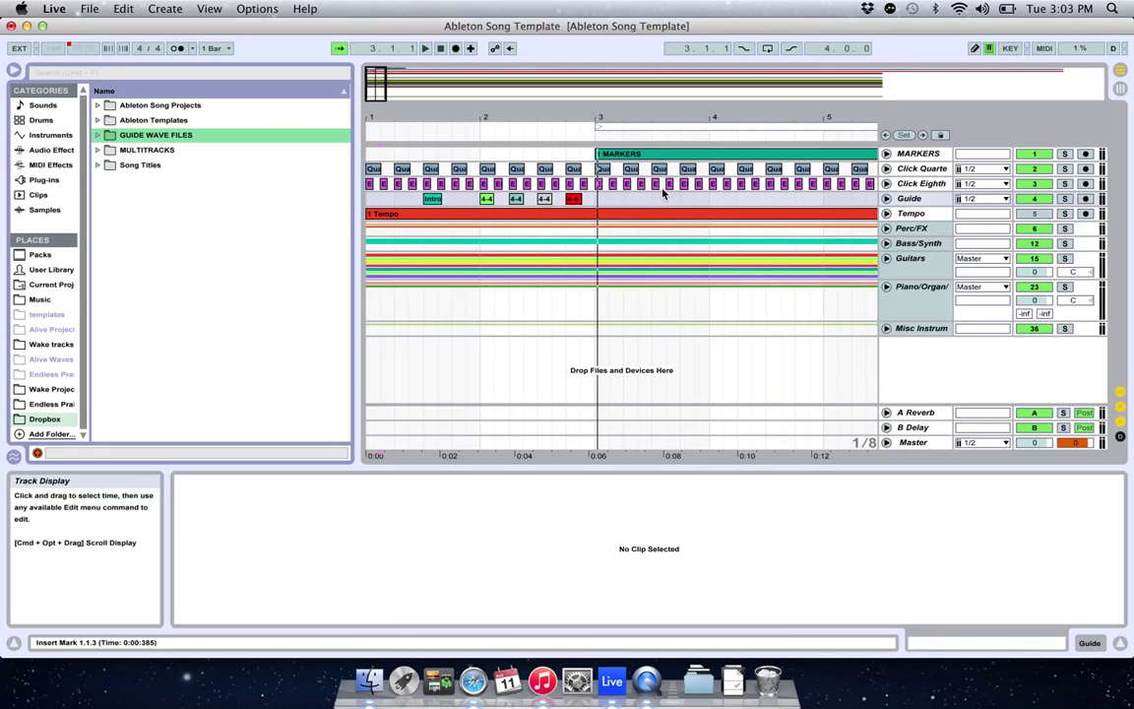
{"action": "scroll", "coordinate": [657, 203], "scroll_direction": "right", "scroll_amount": 2}
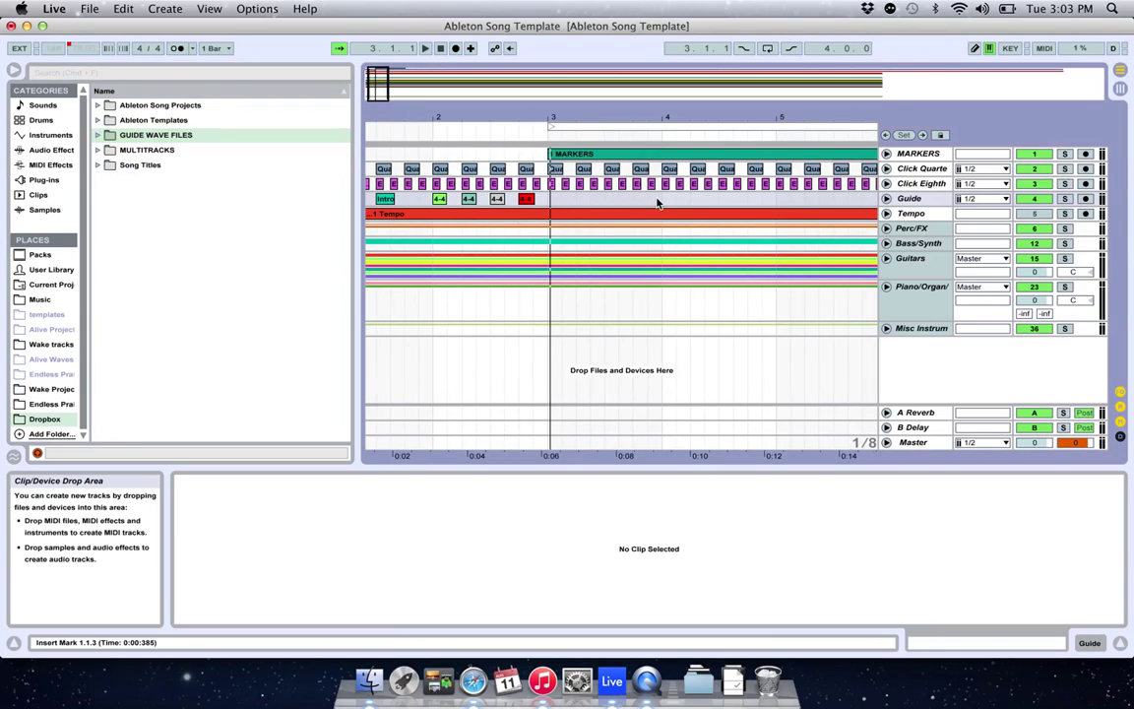
Step: Select the 1 MARKERS clip at bar 3 to show its properties in Clip View
{"action": "left_click", "coordinate": [572, 155]}
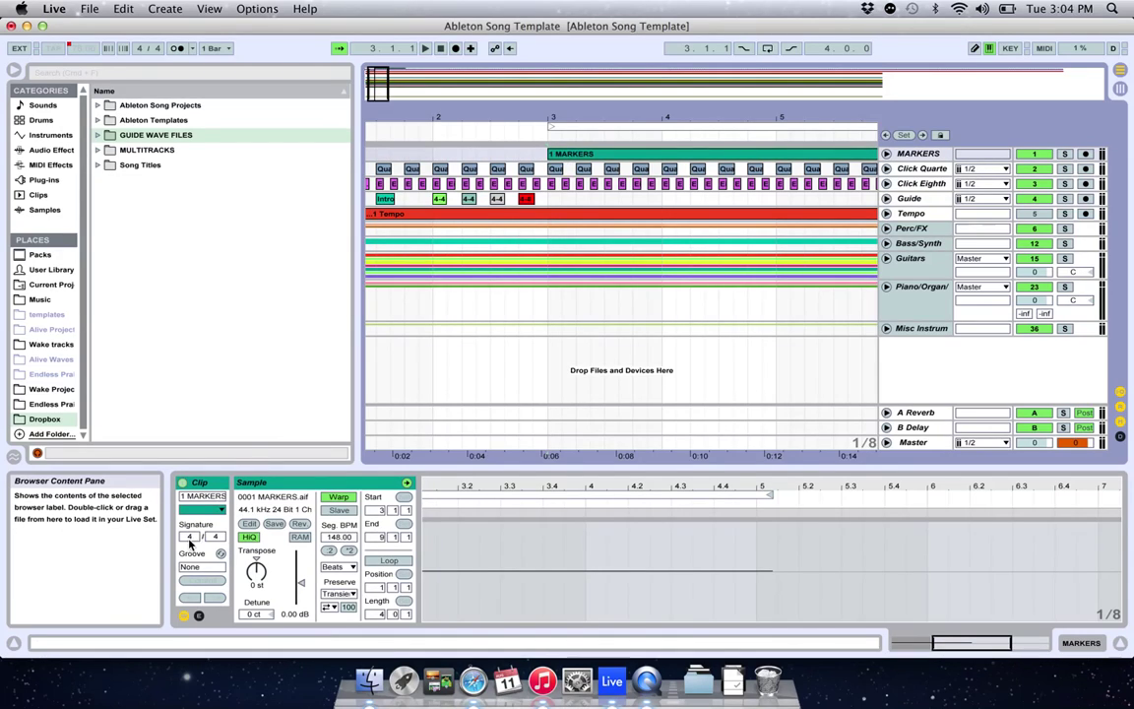
{"action": "key", "text": "ctrl+super+Escape"}
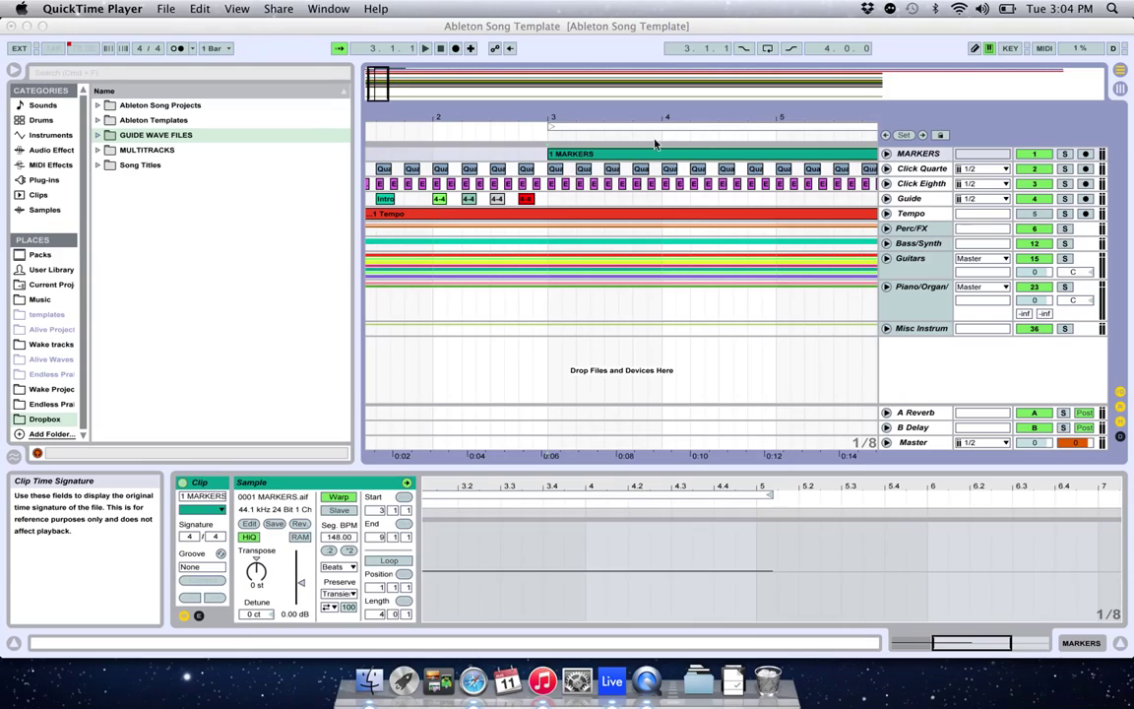
{"action": "left_click", "coordinate": [585, 155]}
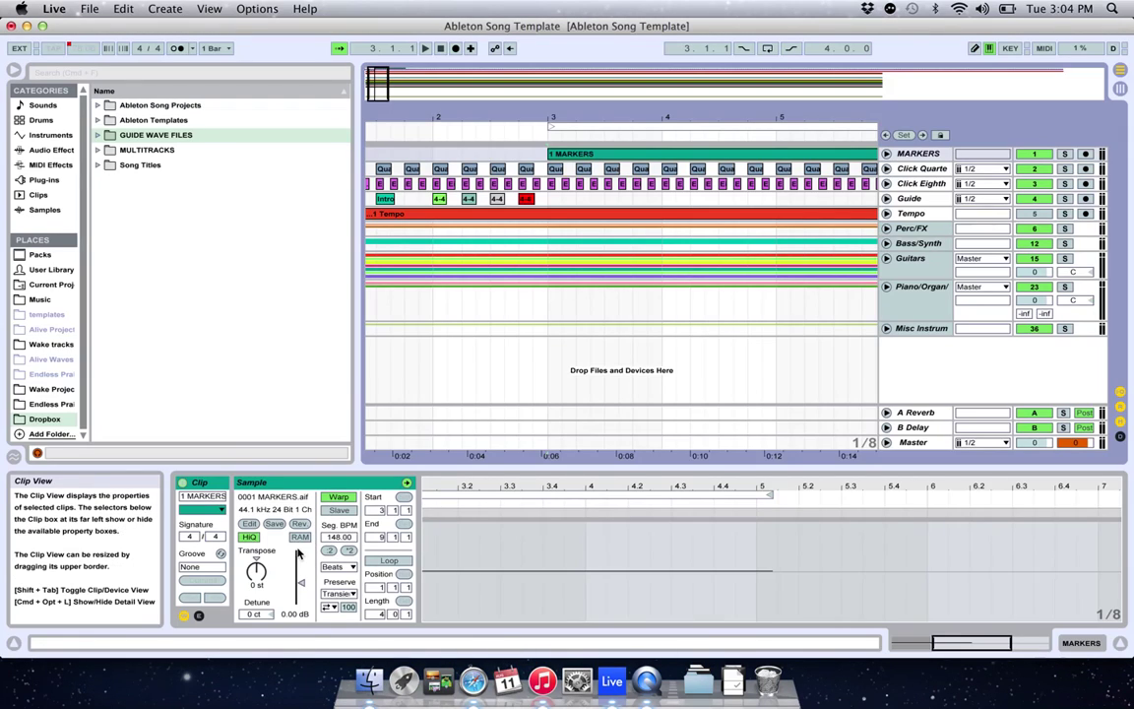
Step: Rename the marker clip from '1 MARKERS' to 'INTRO - PIANO SOFT'
{"action": "left_click", "coordinate": [206, 496]}
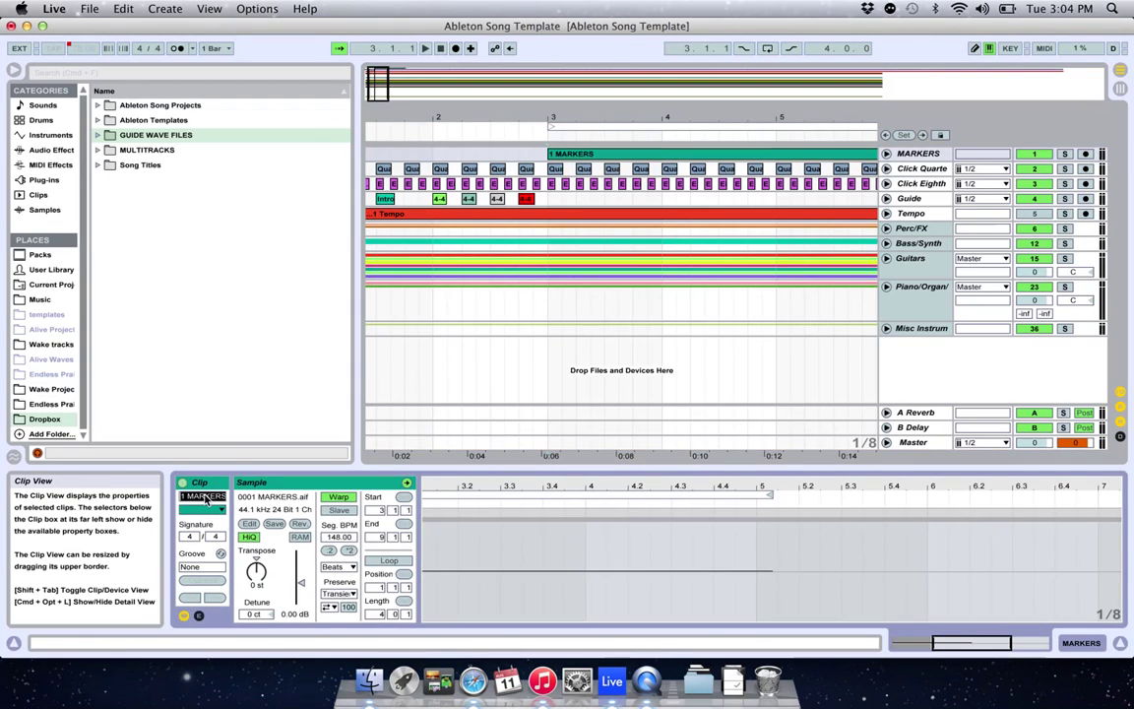
{"action": "key", "text": "BackSpace"}
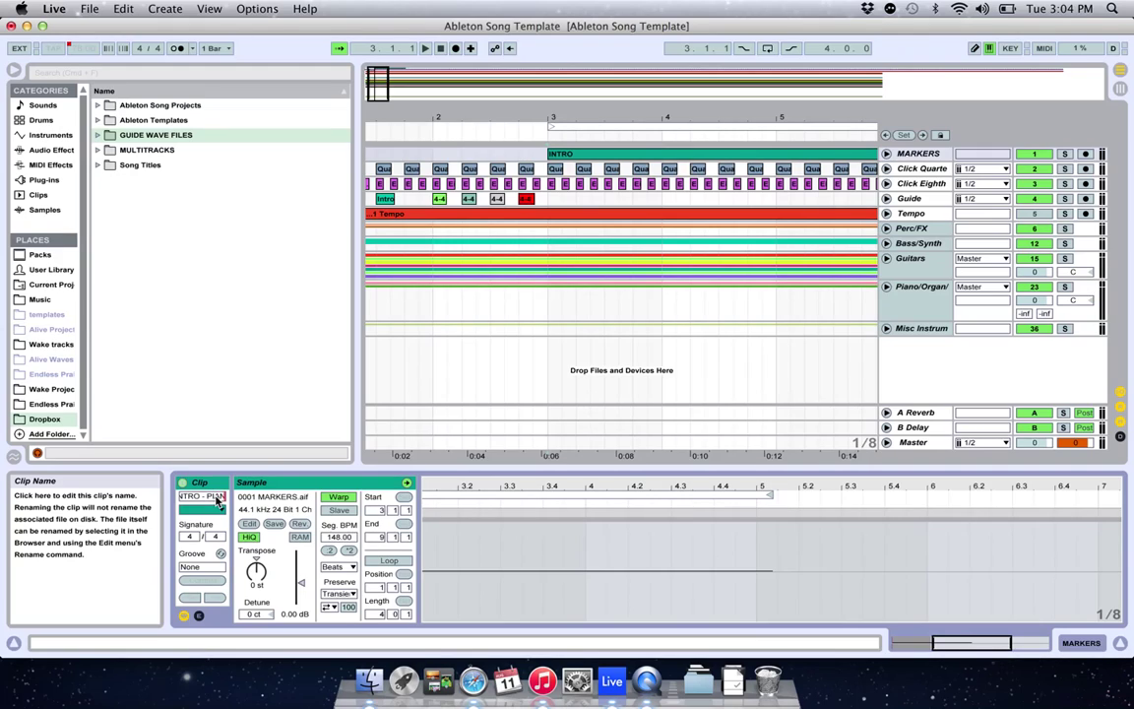
{"action": "left_click", "coordinate": [217, 500]}
{"action": "key", "text": "Return"}
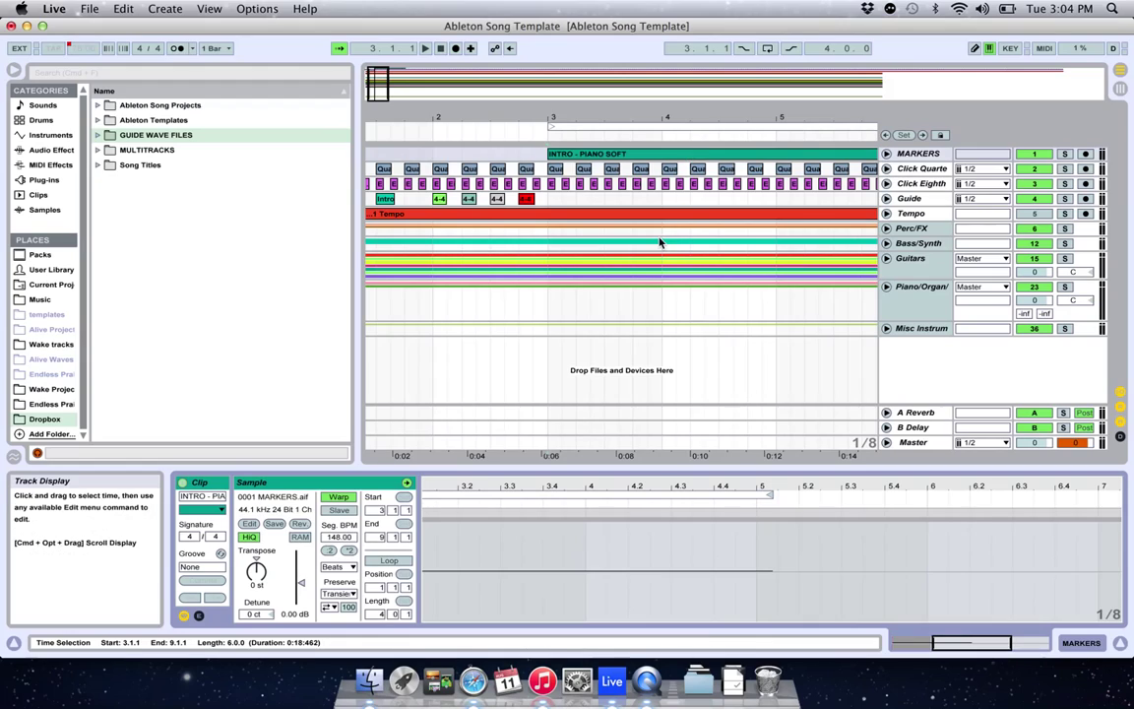
{"action": "scroll", "coordinate": [659, 243], "scroll_direction": "right", "scroll_amount": 3}
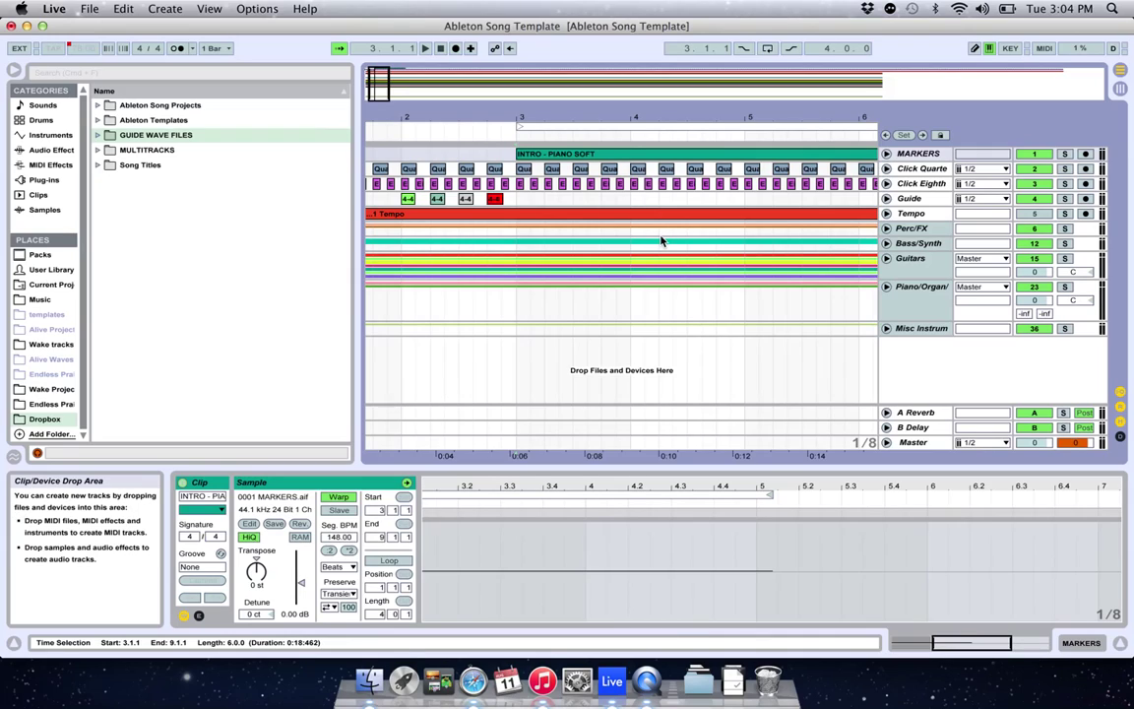
{"action": "scroll", "coordinate": [661, 240], "scroll_direction": "right", "scroll_amount": 9}
{"action": "scroll", "coordinate": [661, 240], "scroll_direction": "left", "scroll_amount": 3}
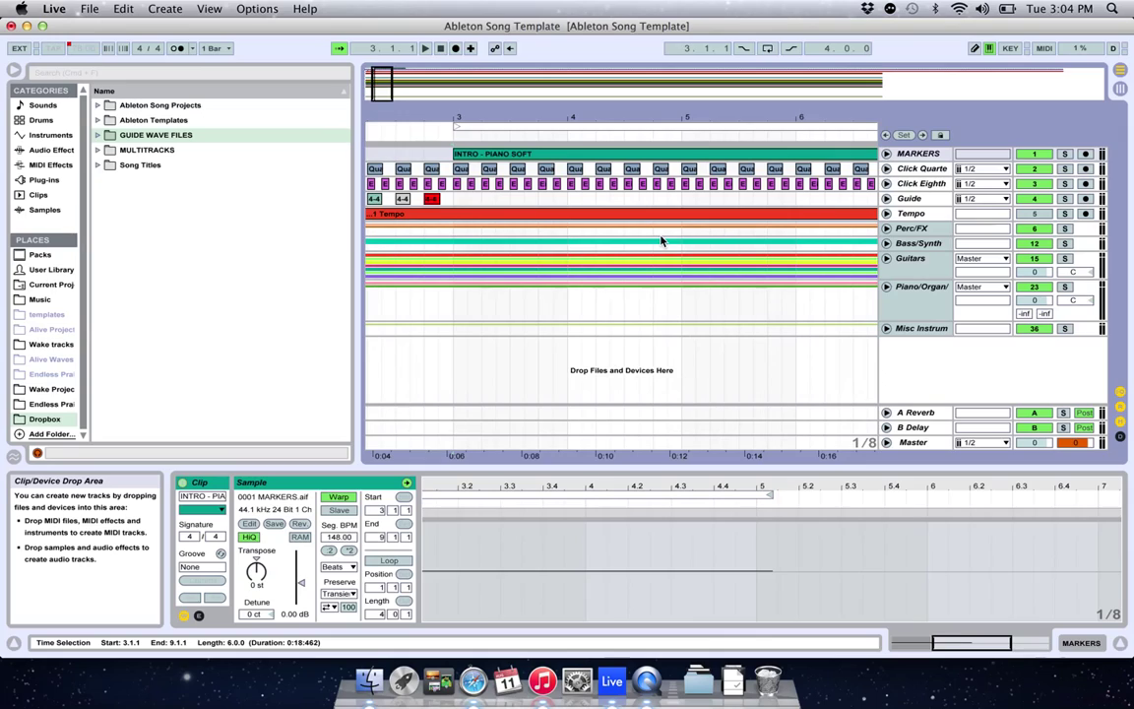
{"action": "scroll", "coordinate": [662, 240], "scroll_direction": "left", "scroll_amount": 13}
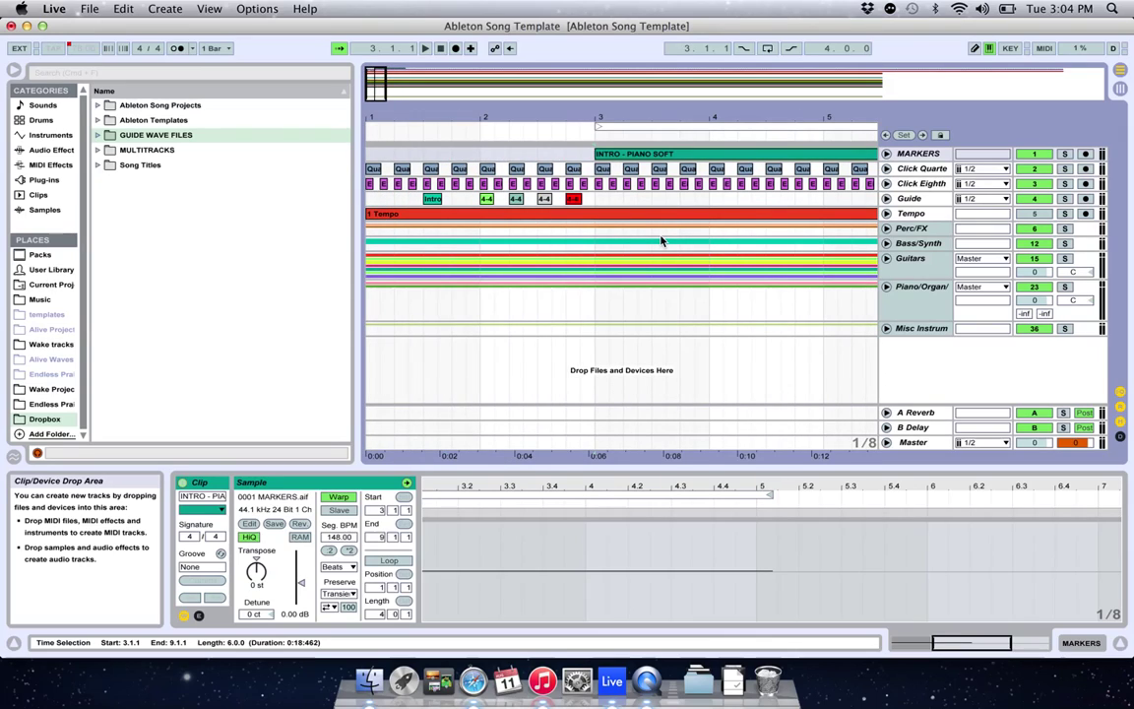
{"action": "scroll", "coordinate": [662, 240], "scroll_direction": "right", "scroll_amount": 5}
{"action": "scroll", "coordinate": [662, 240], "scroll_direction": "right", "scroll_amount": 3}
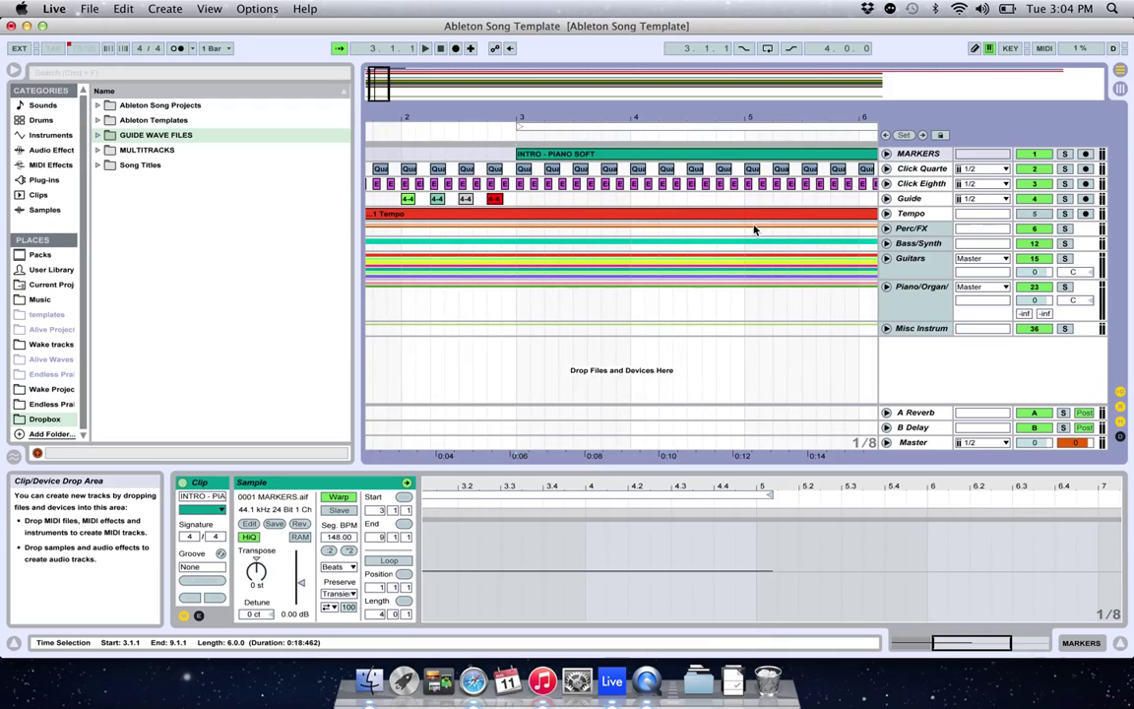
Step: Start Save Live Set As with Dropbox > Ableton Song Projects as the location
{"action": "left_click", "coordinate": [89, 9]}
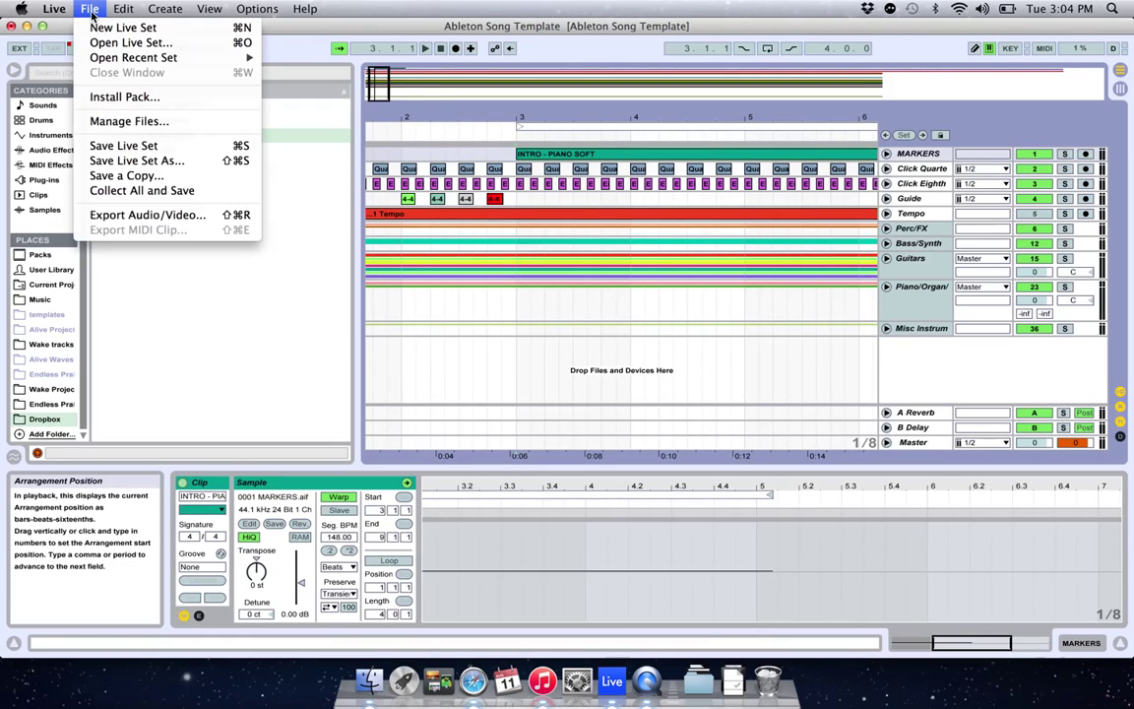
{"action": "left_click", "coordinate": [156, 162]}
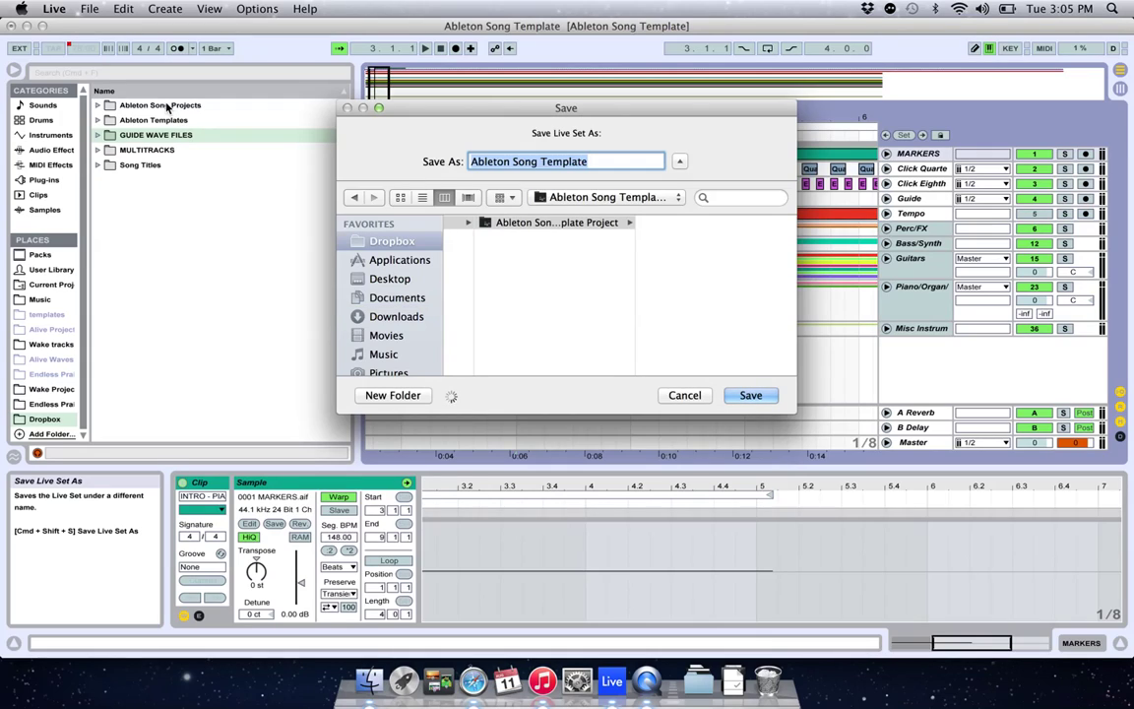
{"action": "left_click", "coordinate": [673, 198]}
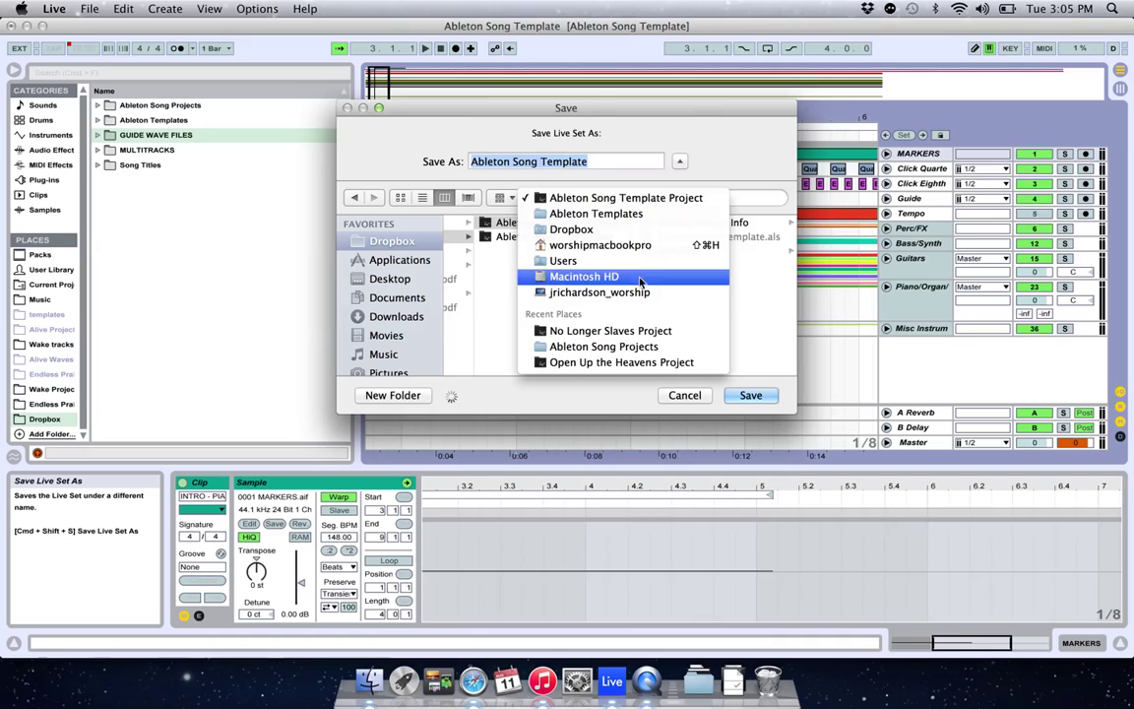
{"action": "left_click", "coordinate": [571, 229]}
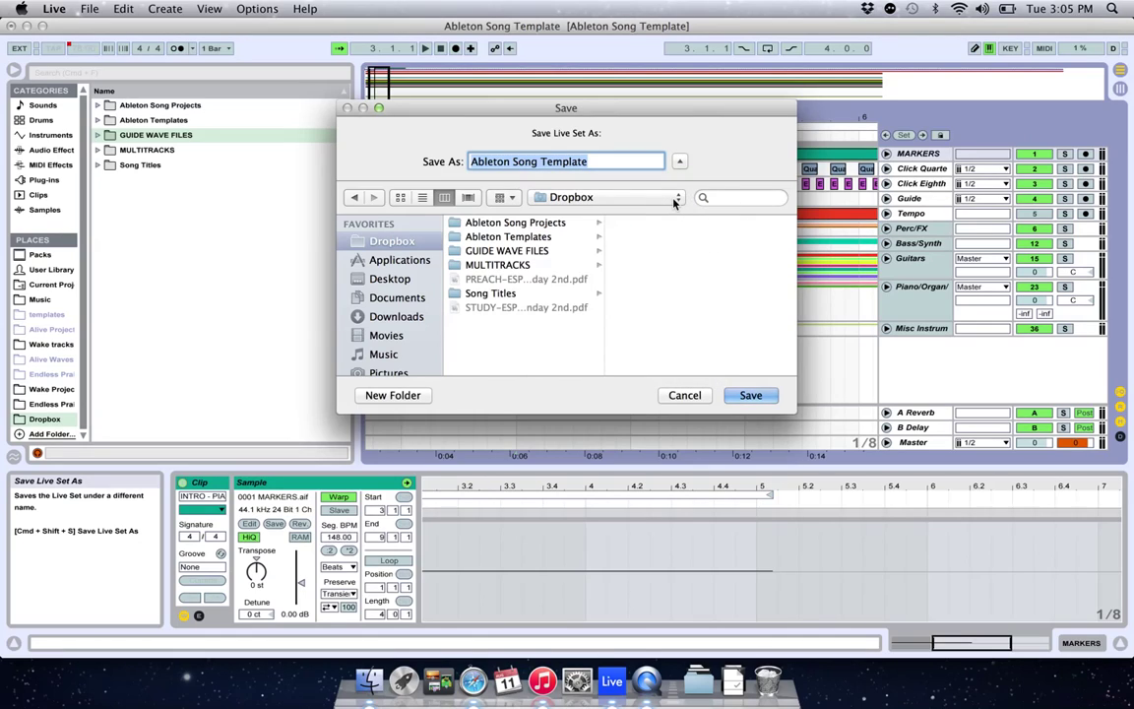
{"action": "left_click", "coordinate": [536, 223]}
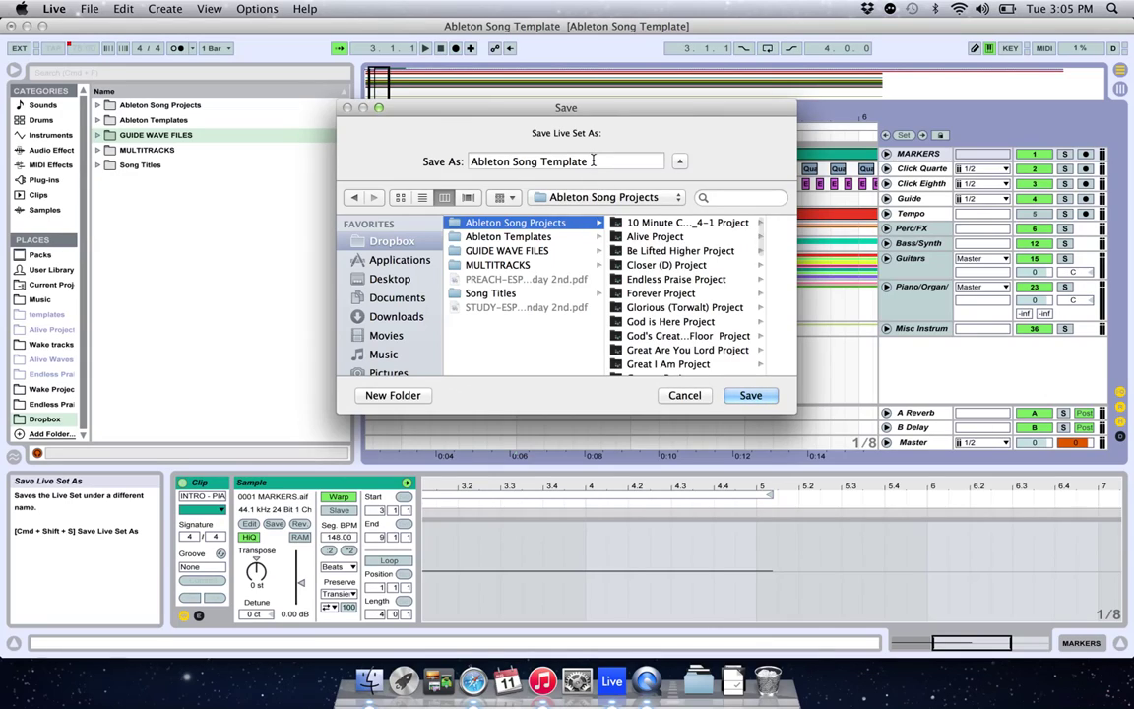
Step: Name the set 'Healer (Kari Jobe)' and save it
{"action": "triple_click", "coordinate": [543, 166]}
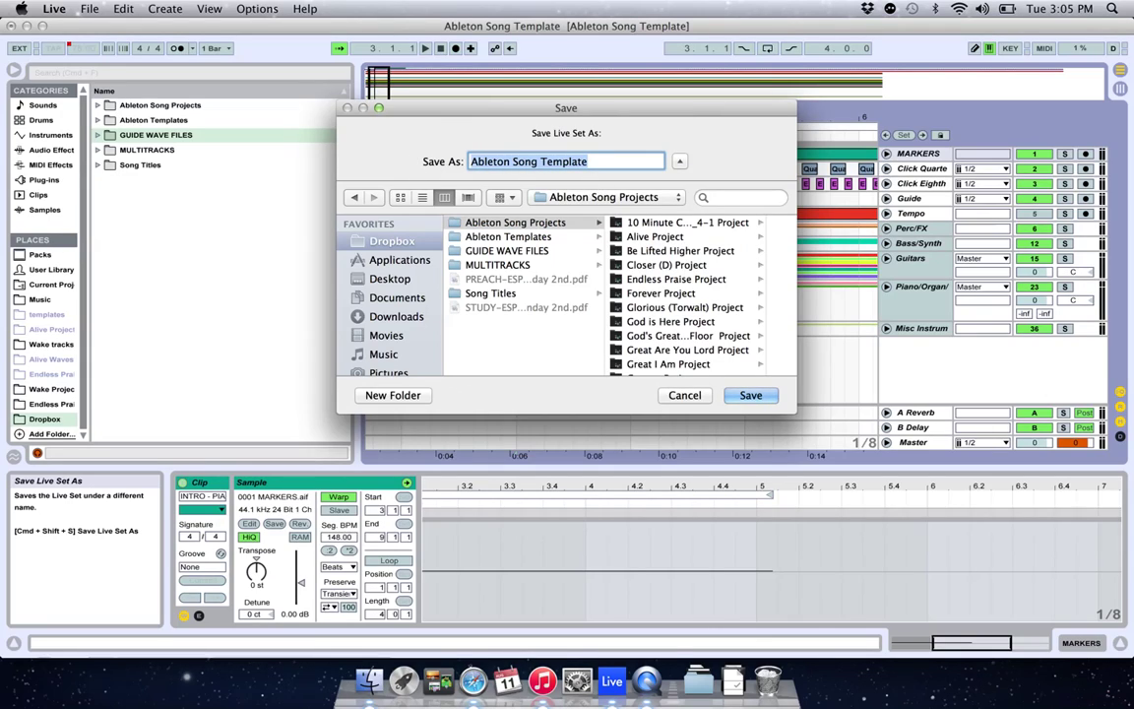
{"action": "type", "text": "HE"}
{"action": "key", "text": "BackSpace"}
{"action": "key", "text": "BackSpace"}
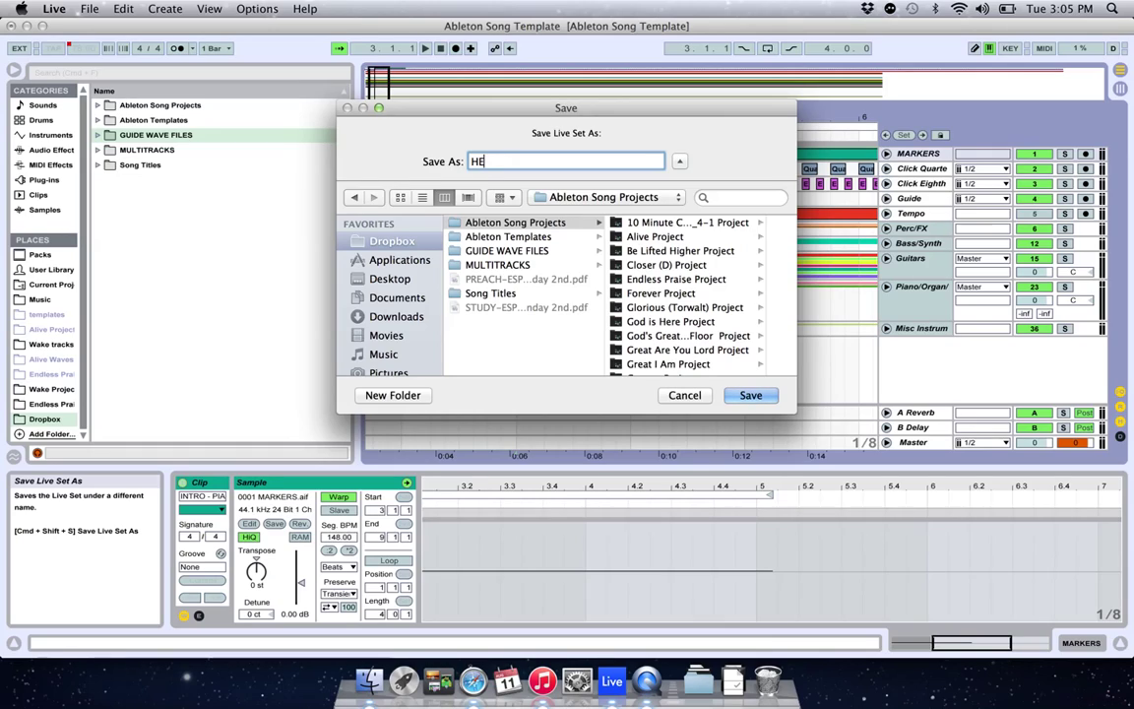
{"action": "key", "text": "BackSpace"}
{"action": "type", "text": "aler (Kari Jove"}
{"action": "key", "text": "BackSpace"}
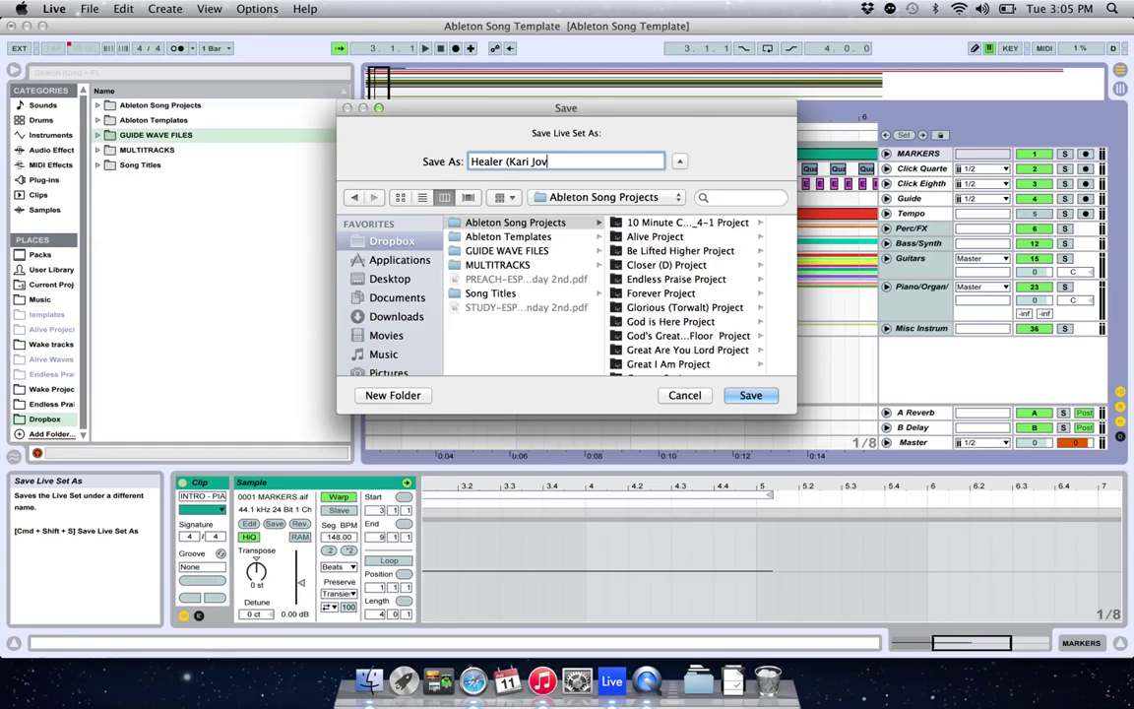
{"action": "key", "text": "BackSpace"}
{"action": "type", "text": "be)"}
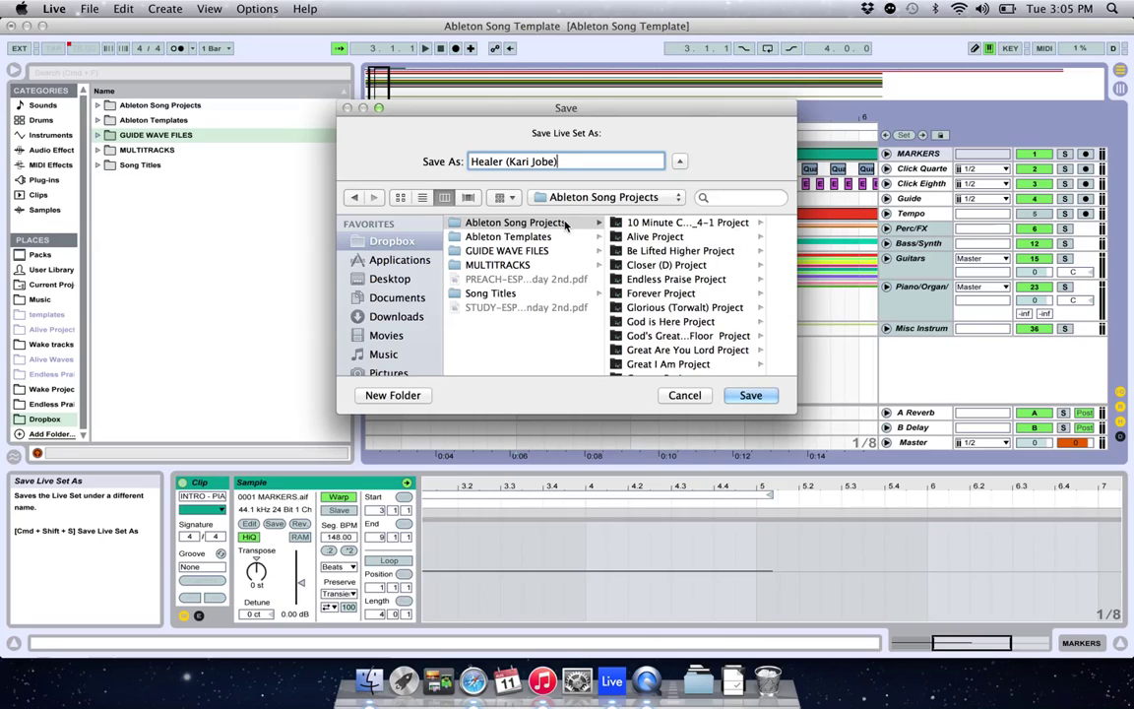
{"action": "left_click", "coordinate": [751, 394]}
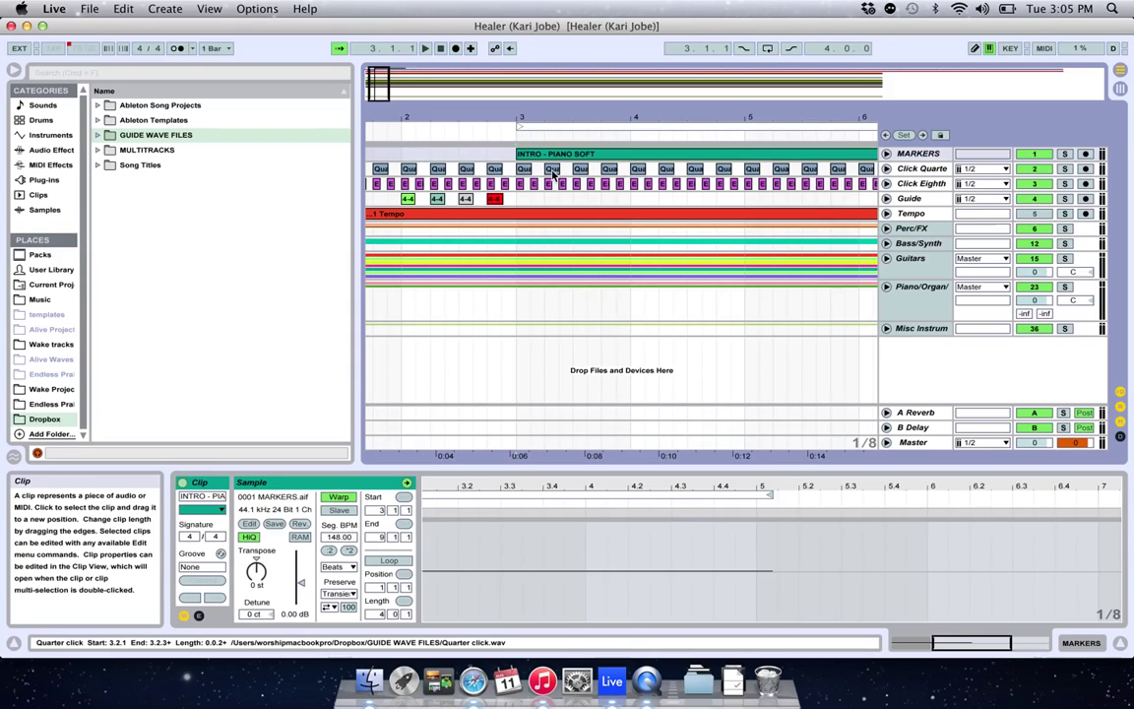
Step: Confirm the Healer (Kari Jobe) Project folder appears under Ableton Song Projects, then stop playback
{"action": "left_click", "coordinate": [99, 105]}
{"action": "scroll", "coordinate": [303, 223], "scroll_direction": "down", "scroll_amount": 5}
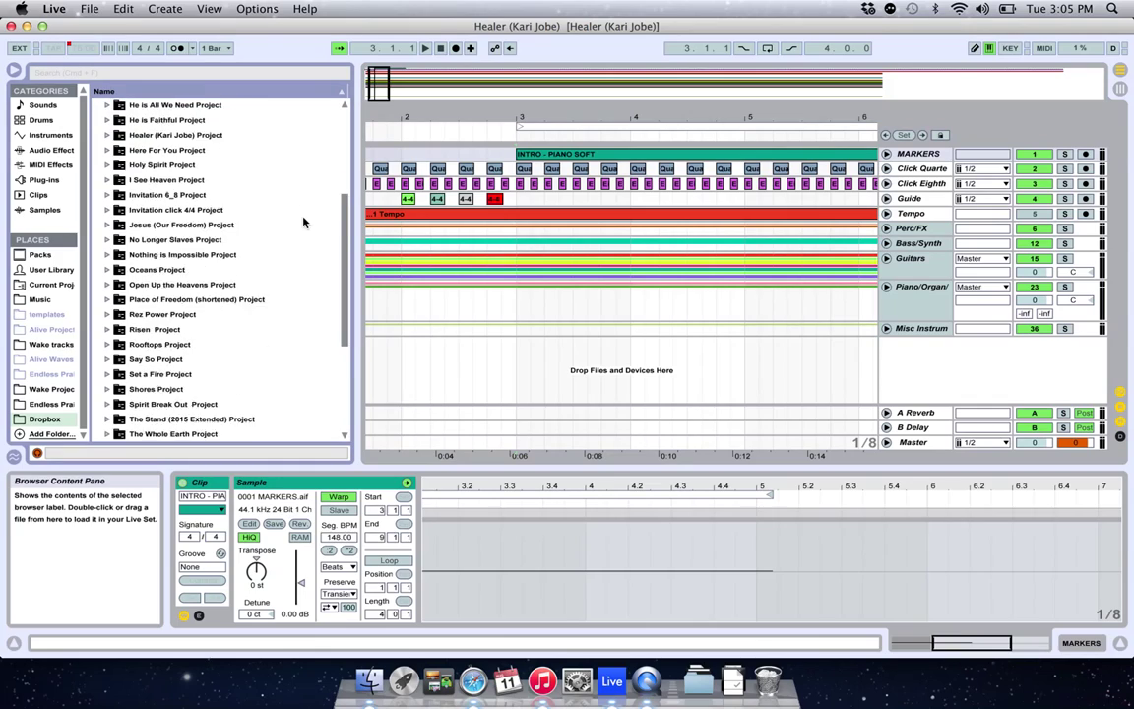
{"action": "scroll", "coordinate": [303, 222], "scroll_direction": "down", "scroll_amount": 3}
{"action": "scroll", "coordinate": [304, 222], "scroll_direction": "up", "scroll_amount": 4}
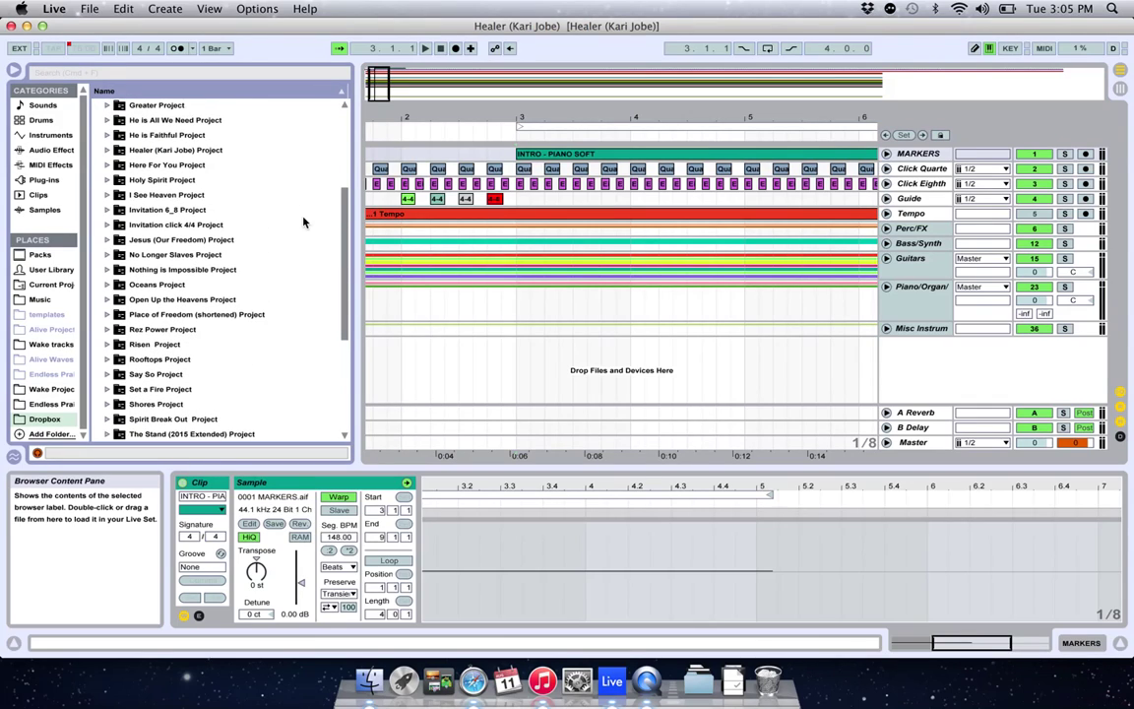
{"action": "left_click", "coordinate": [107, 151]}
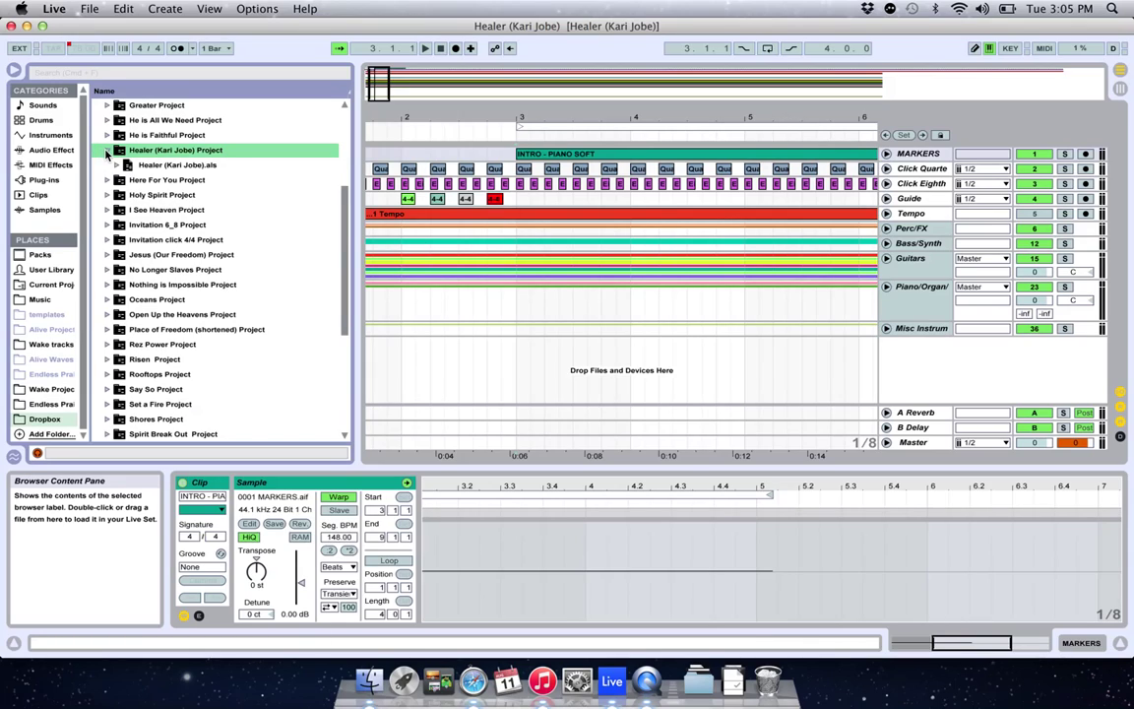
{"action": "left_click", "coordinate": [108, 151]}
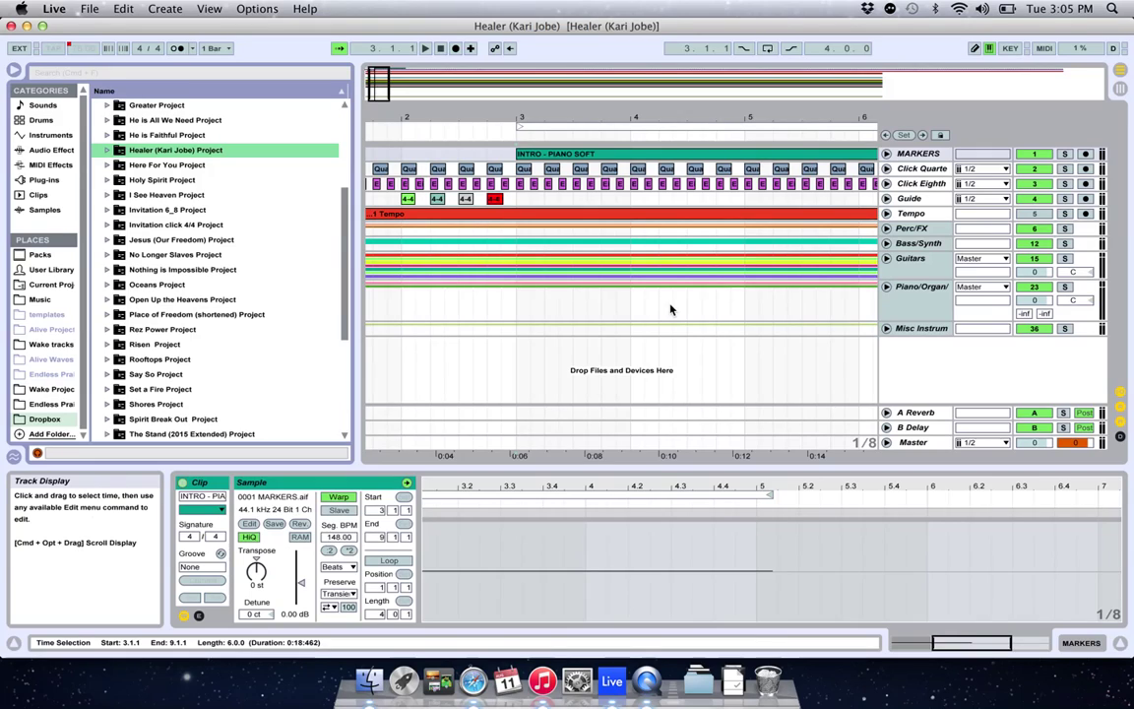
{"action": "left_click", "coordinate": [440, 49]}
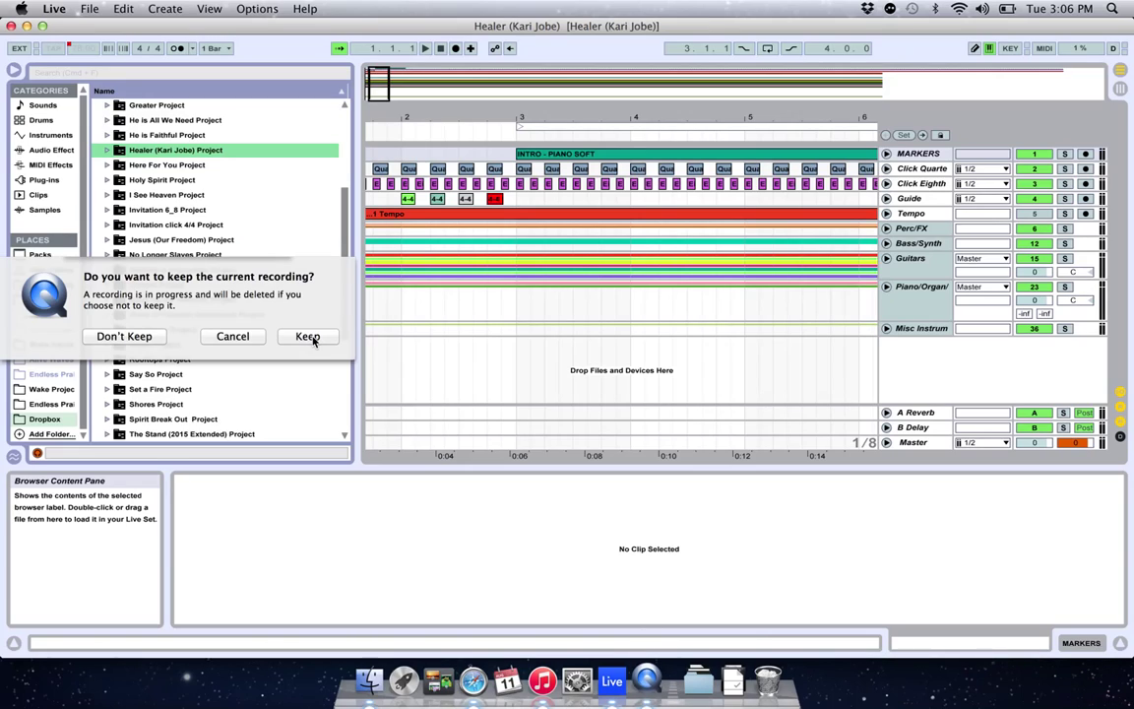
{"action": "left_click", "coordinate": [238, 338]}
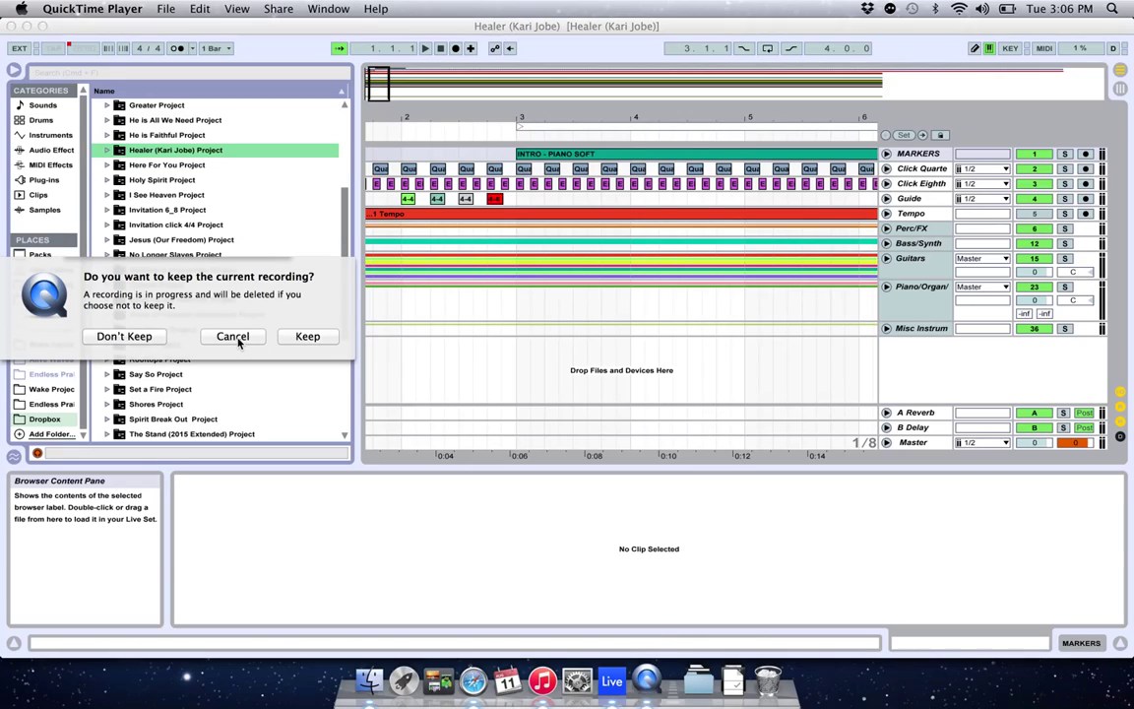